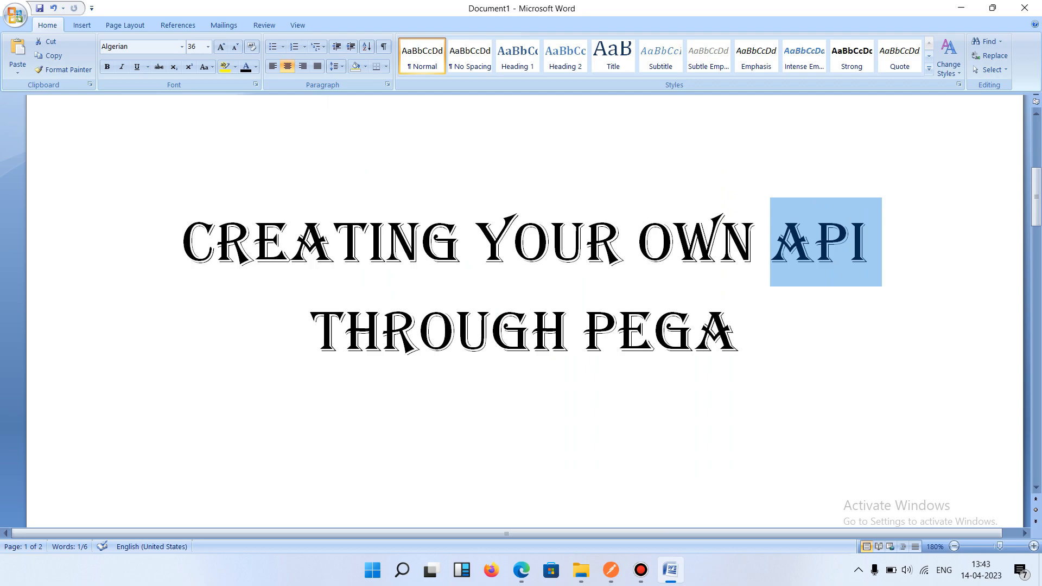
pyautogui.press('Down')
pyautogui.hotkey('shift', 'Left')
pyautogui.hotkey('shift', 'Left')
pyautogui.hotkey('shift', 'Left')
pyautogui.hotkey('shift', 'Left')
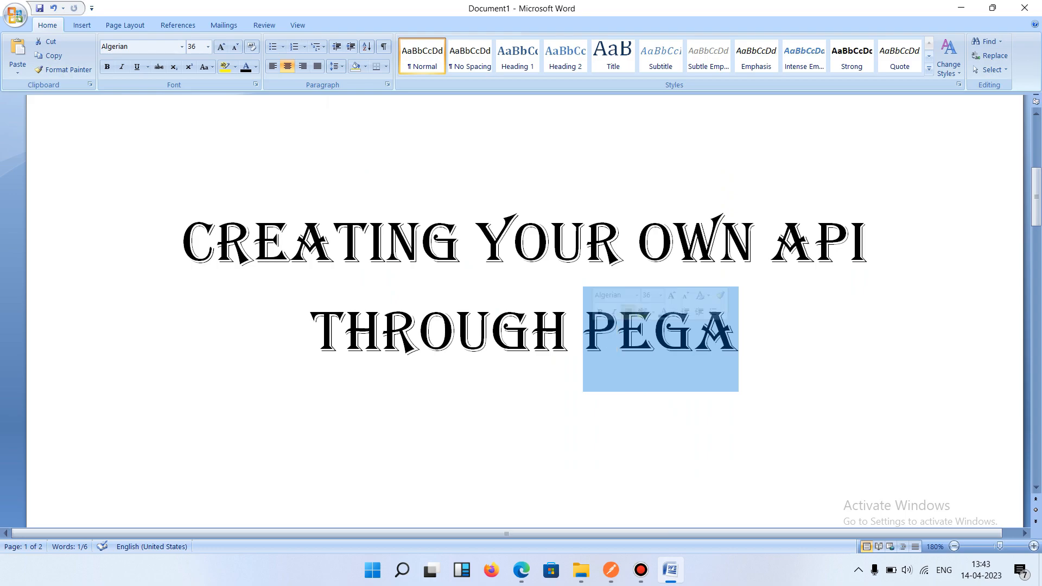
pyautogui.press('Right')
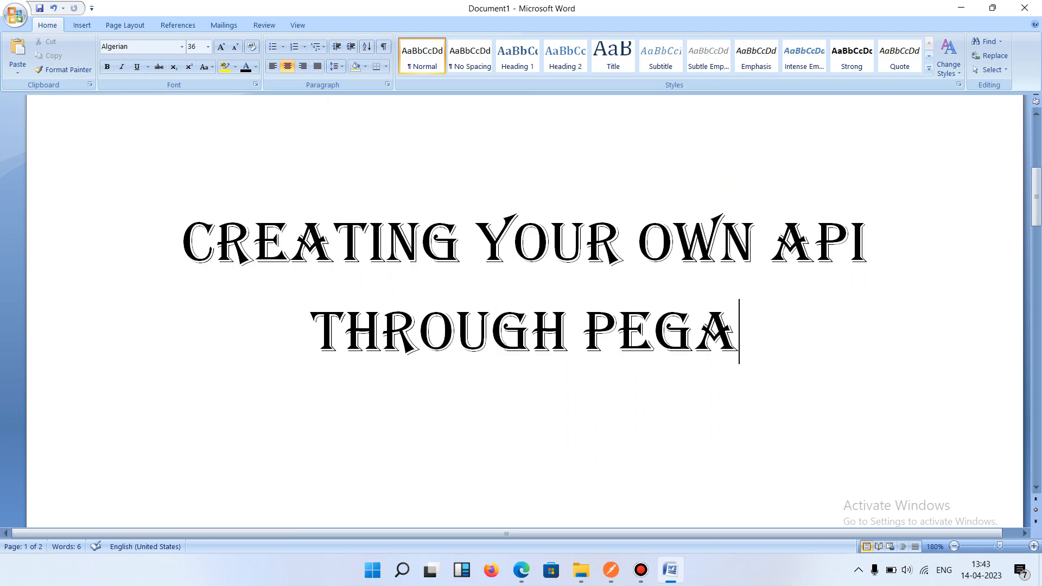
pyautogui.hotkey('shift', 'Left')
pyautogui.hotkey('shift', 'Left')
pyautogui.hotkey('shift', 'Left')
pyautogui.hotkey('shift', 'Left')
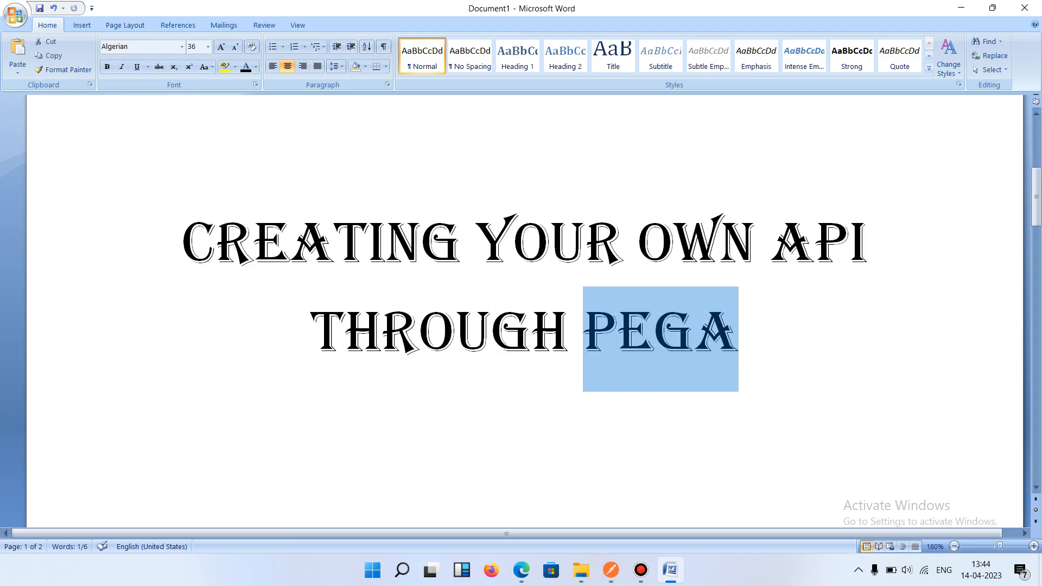
pyautogui.press('Right')
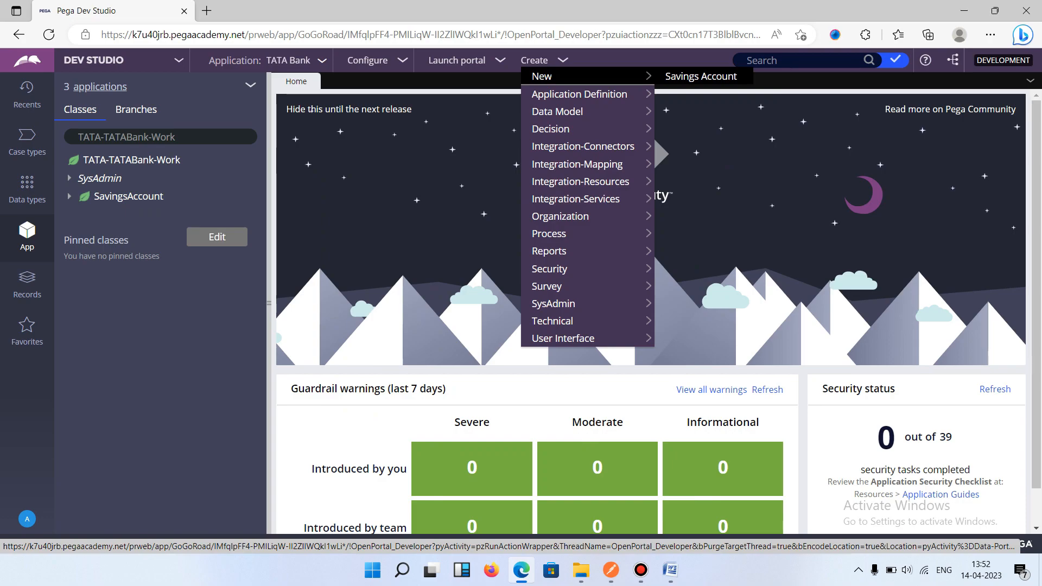
# Step: Create and open a service package with short description "Credit score" and name "Creditscore"
pyautogui.moveTo(576, 199)
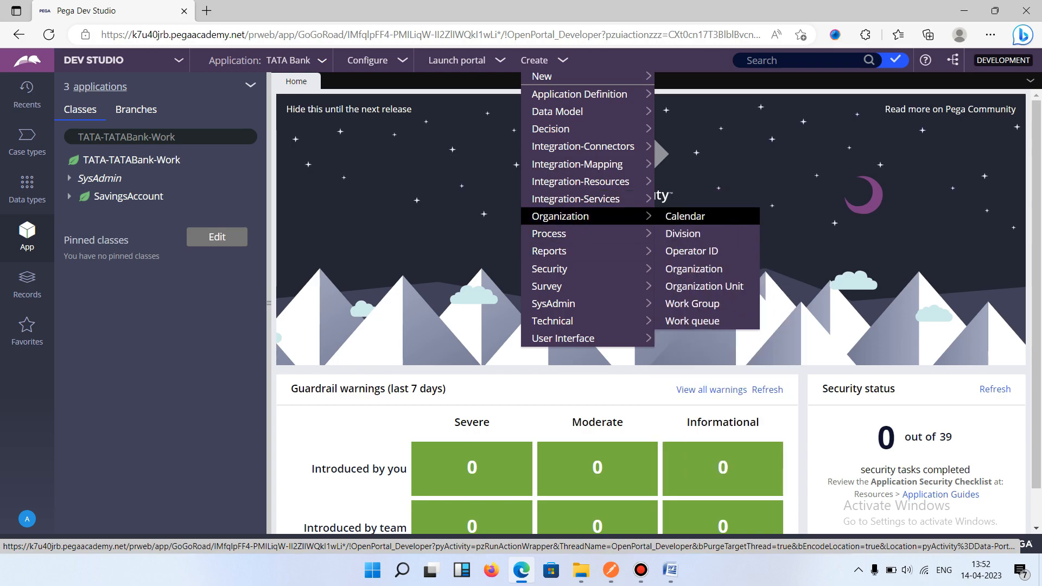
pyautogui.moveTo(589, 182)
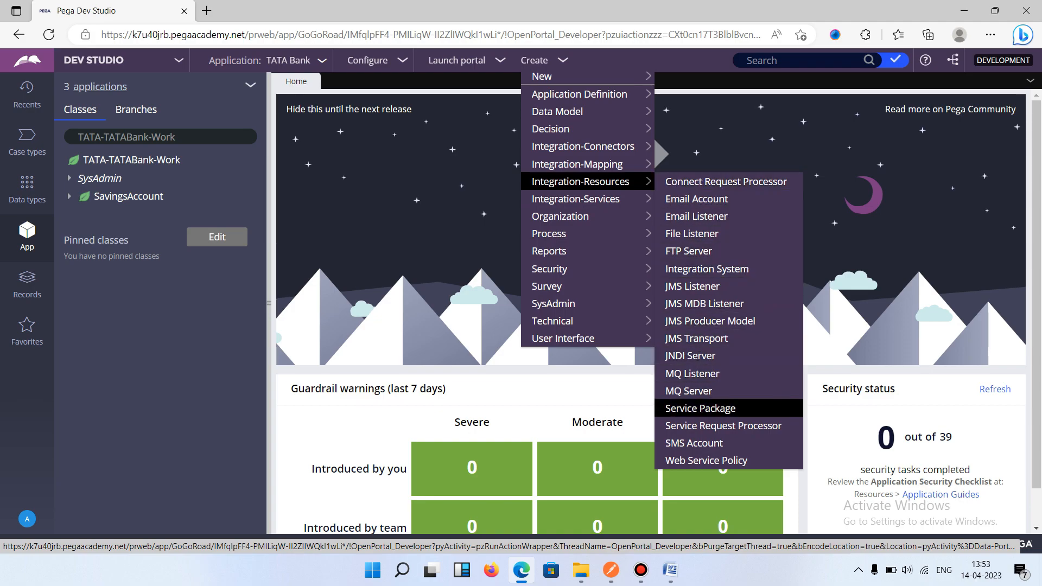
pyautogui.click(700, 408)
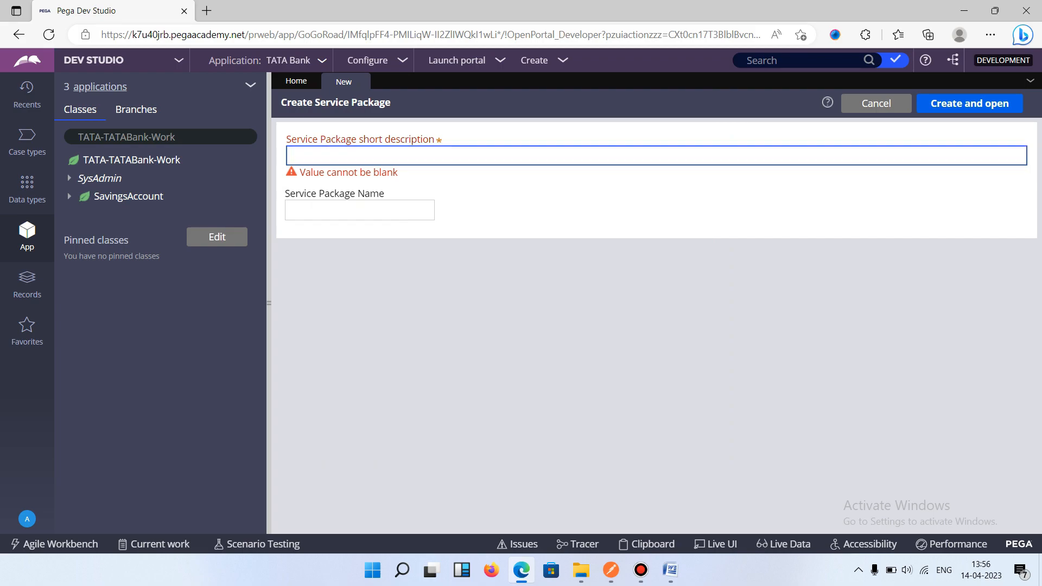
pyautogui.write('Credit Score')
pyautogui.hotkey('ctrl', 'a')
pyautogui.hotkey('ctrl', 'c')
pyautogui.press('Tab')
pyautogui.hotkey('ctrl', 'v')
pyautogui.press('BackSpace')
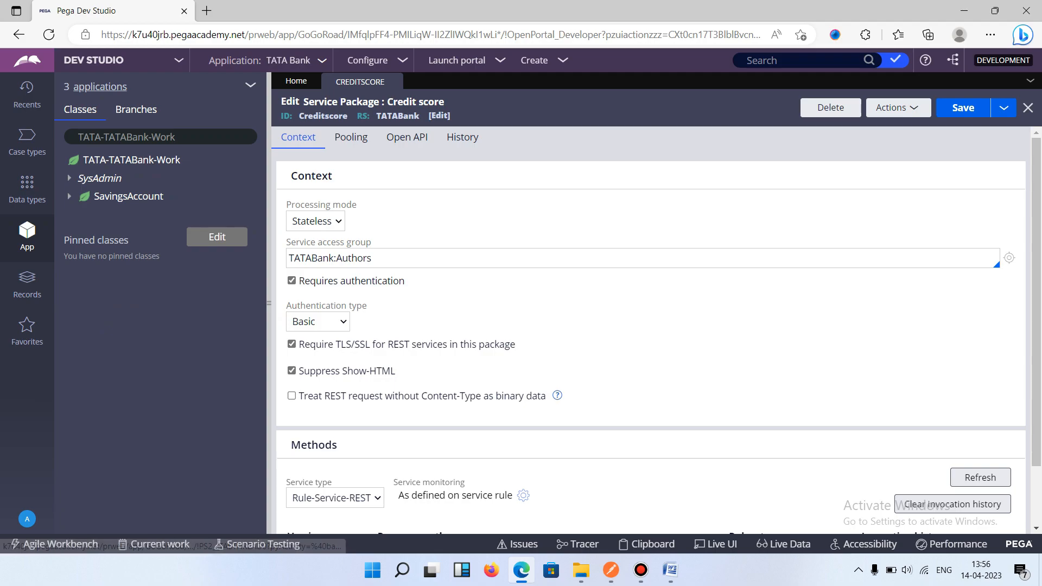
# Step: Try switching the service package's Requires authentication option off and back on
pyautogui.scroll(-1, 651, 325)
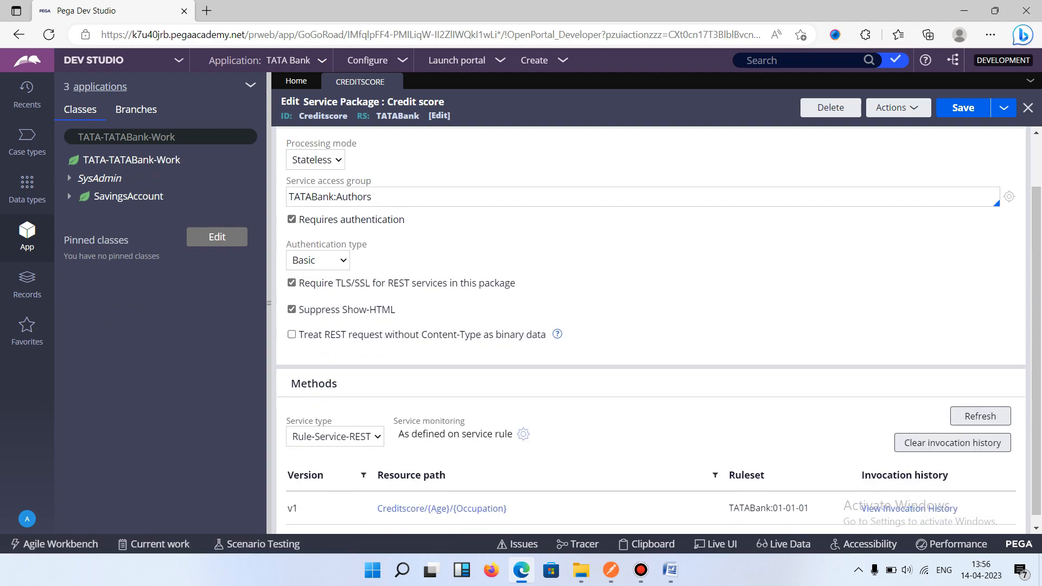
pyautogui.moveTo(293, 197); pyautogui.dragTo(374, 197)
pyautogui.click(429, 231)
pyautogui.click(291, 219)
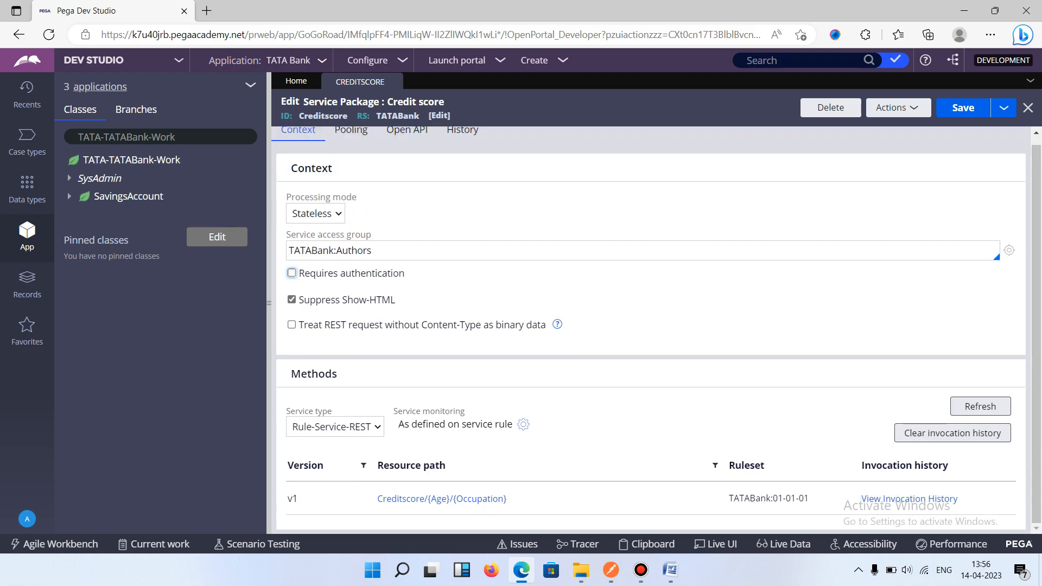
pyautogui.click(291, 273)
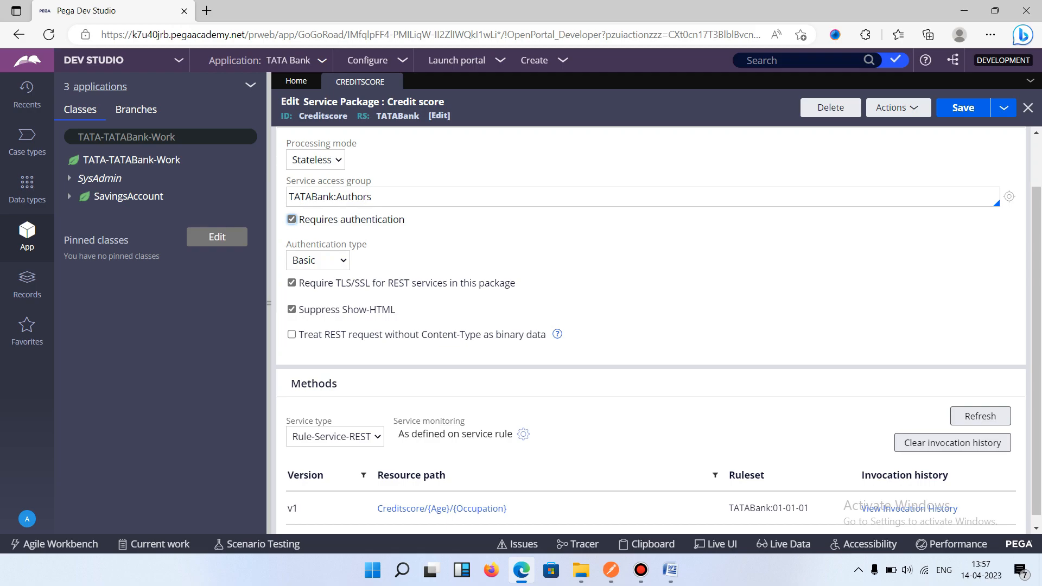
pyautogui.scroll(2, 651, 330)
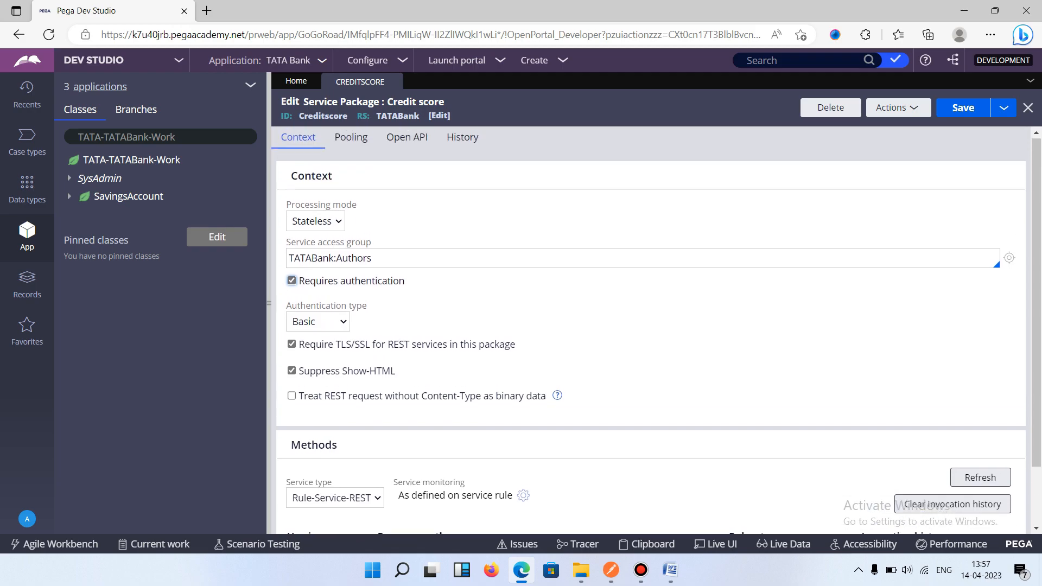
pyautogui.click(291, 280)
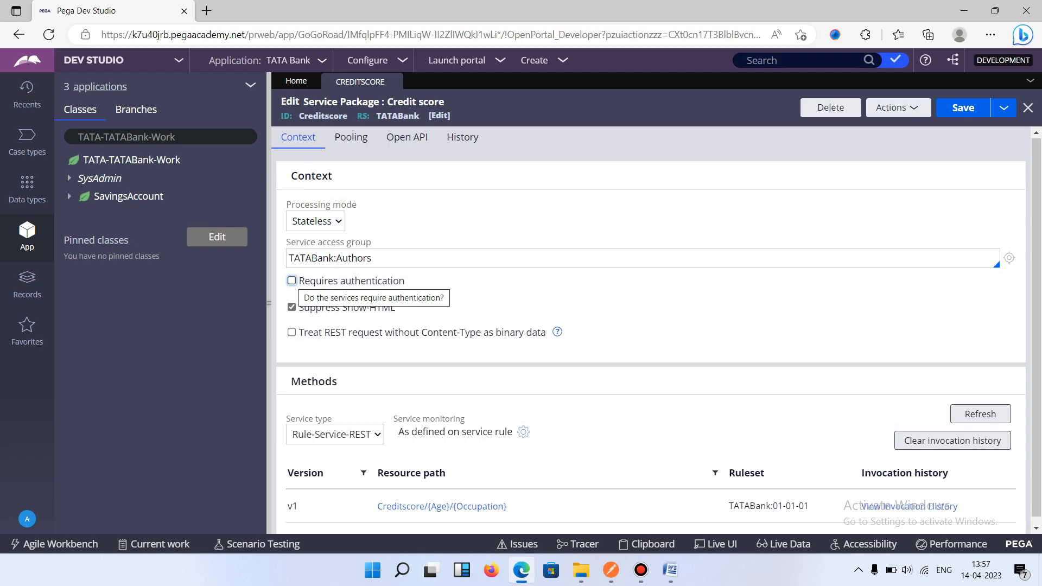
pyautogui.click(291, 280)
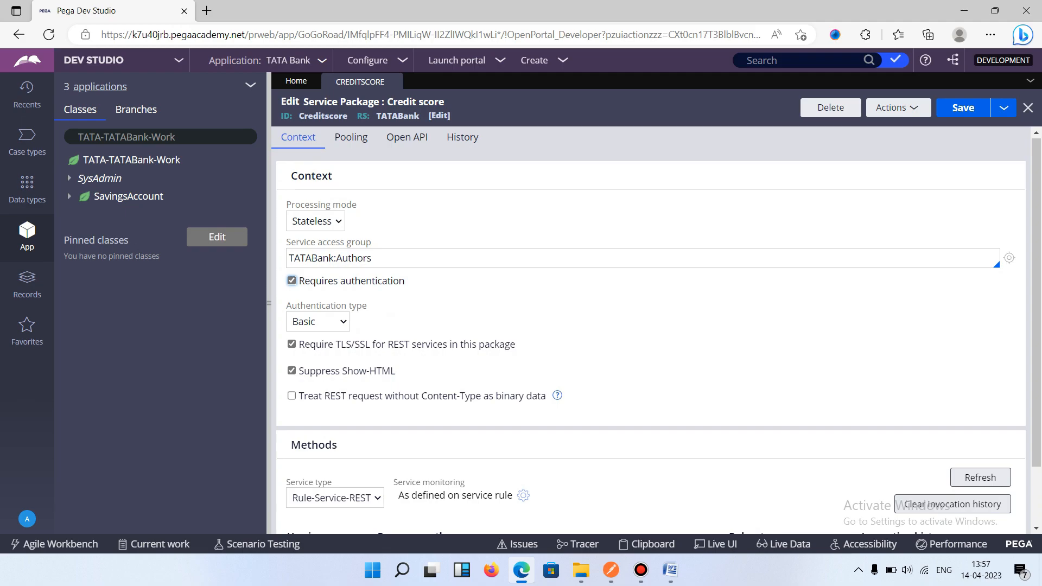
# Step: Set the service package's authentication type to Basic and save the service package
pyautogui.click(317, 322)
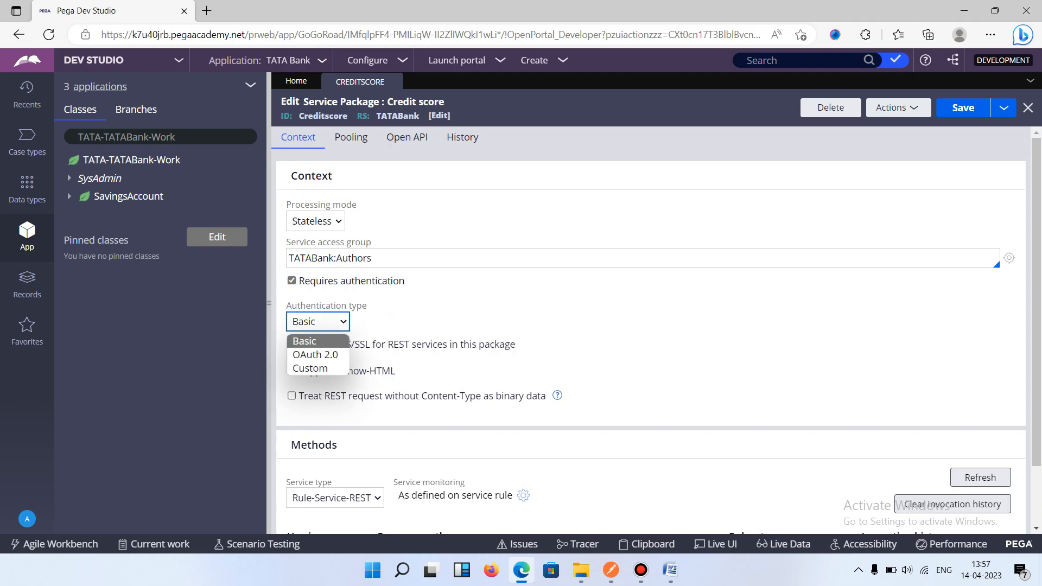
pyautogui.click(309, 342)
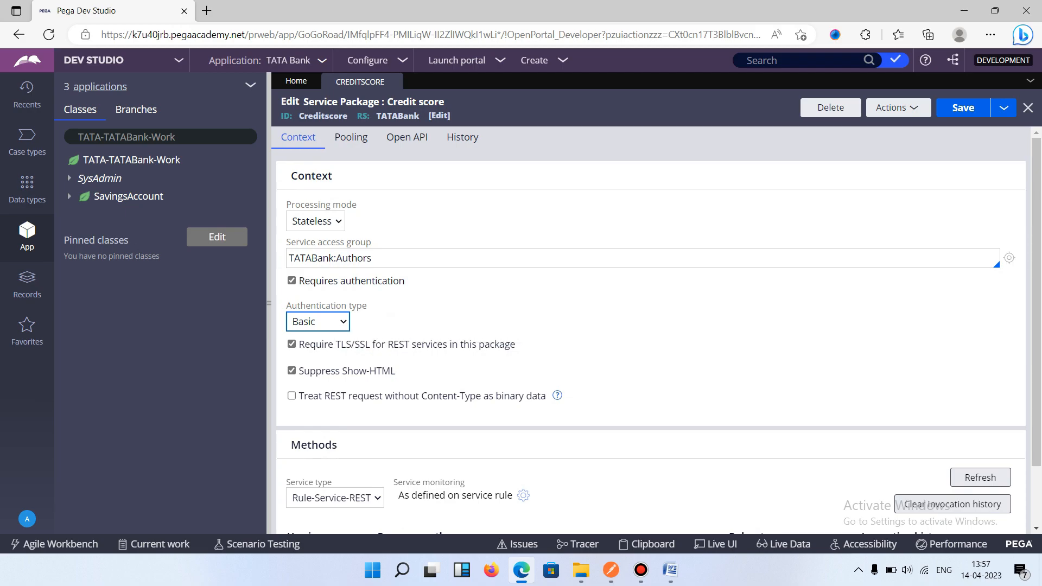
pyautogui.hotkey('ctrl', 's')
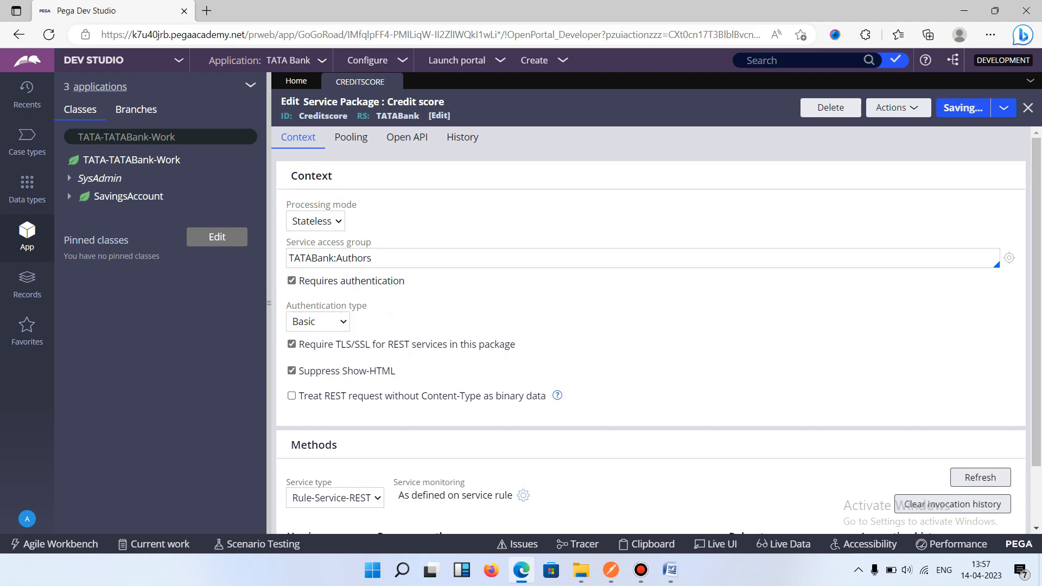
pyautogui.hotkey('ctrl', 's')
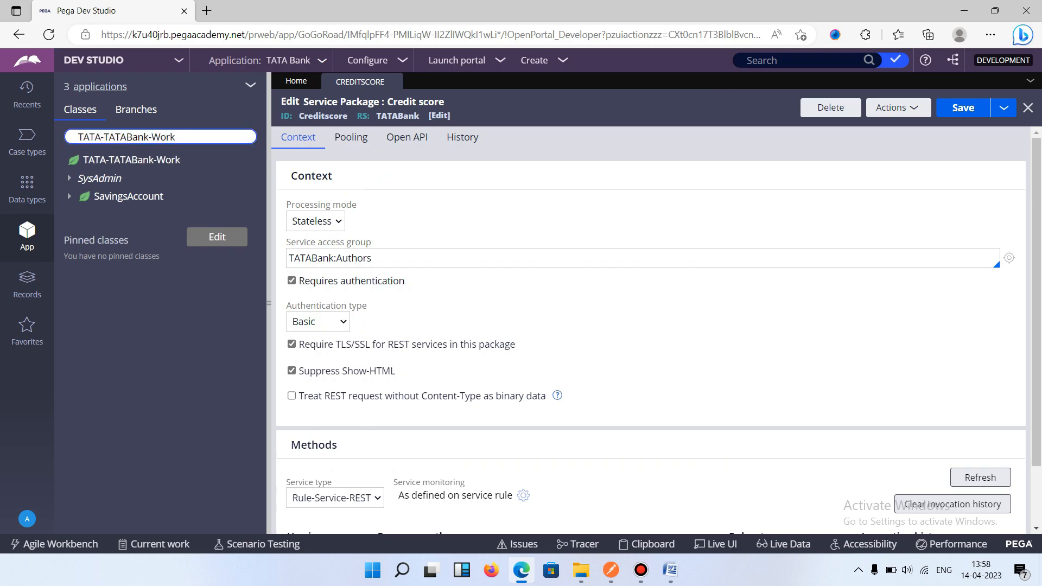
# Step: Switch the class explorer to the TATA-TATABank-Int class
pyautogui.press('BackSpace')
pyautogui.press('BackSpace')
pyautogui.press('BackSpace')
pyautogui.press('BackSpace')
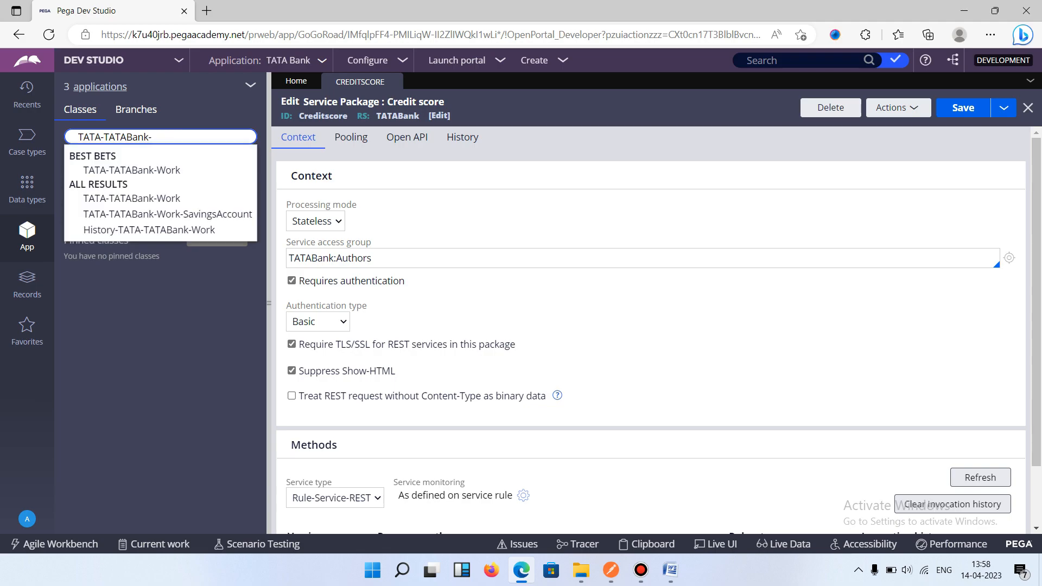
pyautogui.write('int')
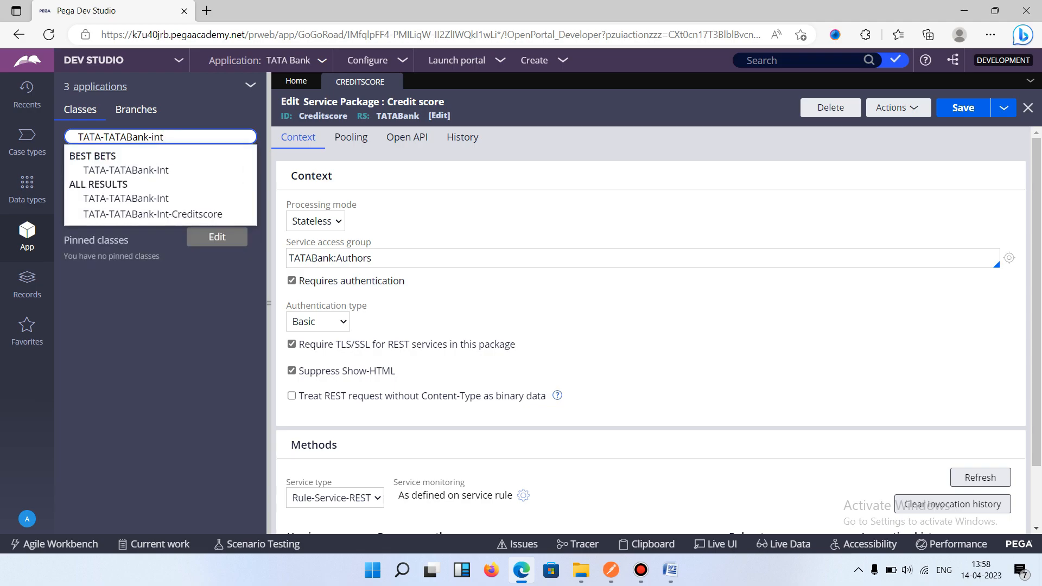
pyautogui.press('Return')
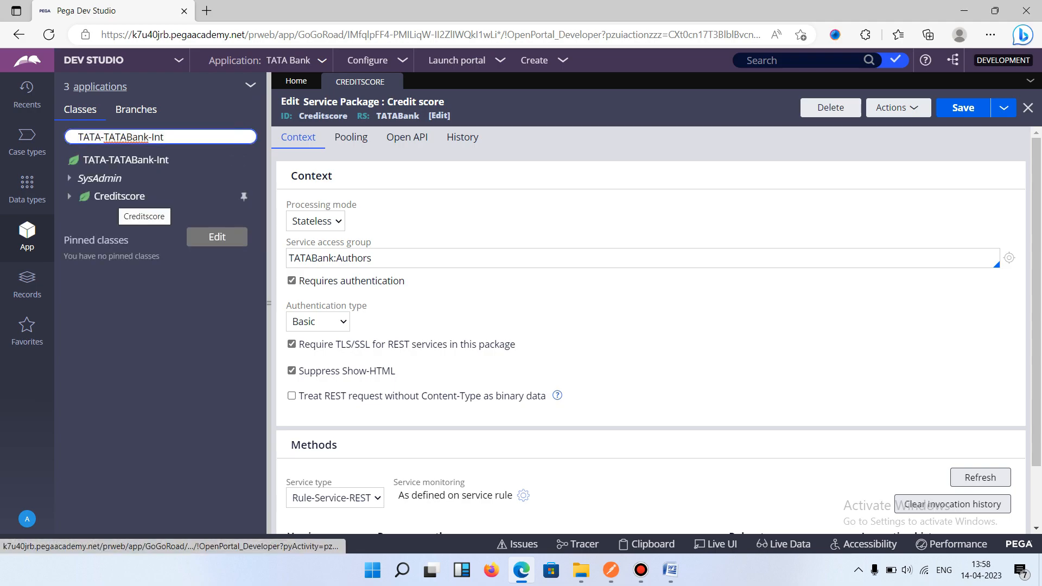
# Step: Start creating a new SysAdmin Class rule under TATA-TATABank-Int
pyautogui.rightClick(125, 160)
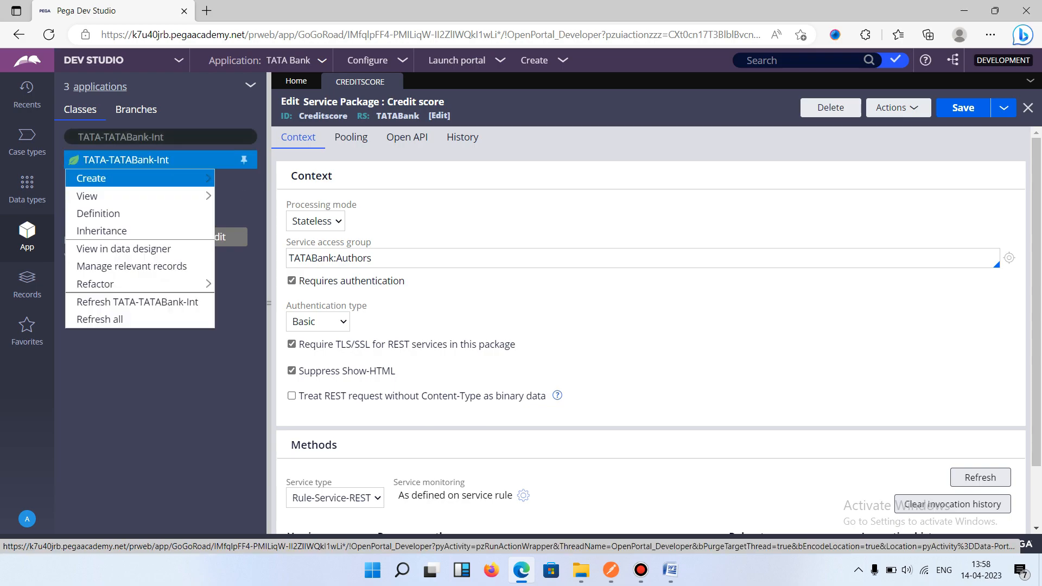
pyautogui.moveTo(91, 178)
pyautogui.moveTo(277, 231)
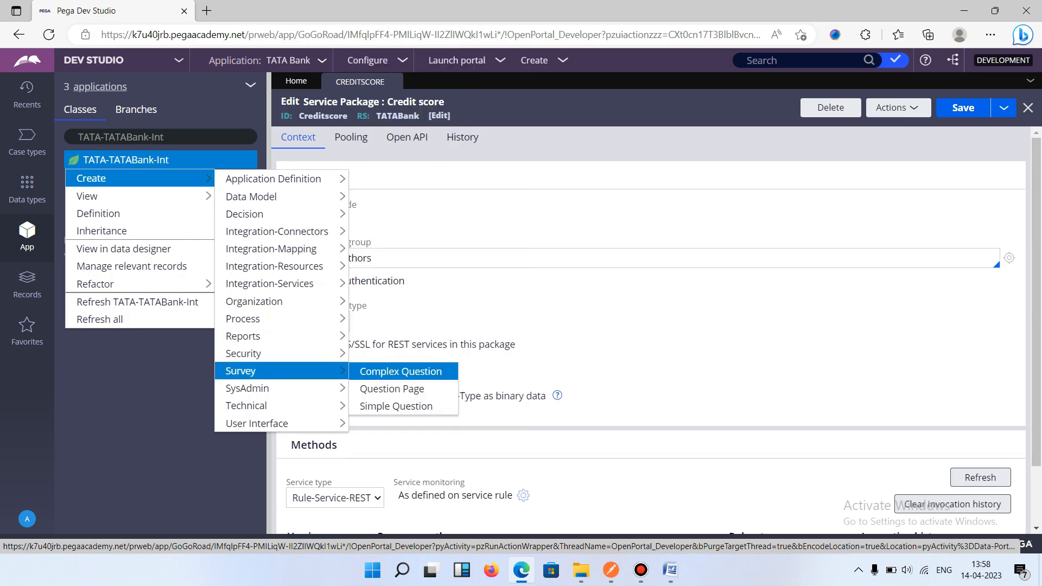
pyautogui.moveTo(247, 388)
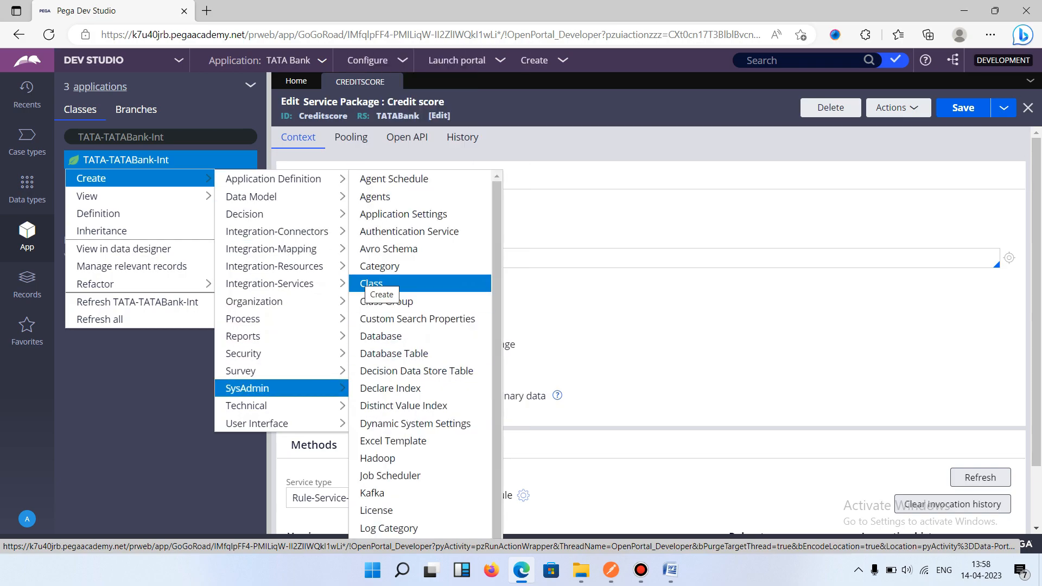
pyautogui.click(372, 284)
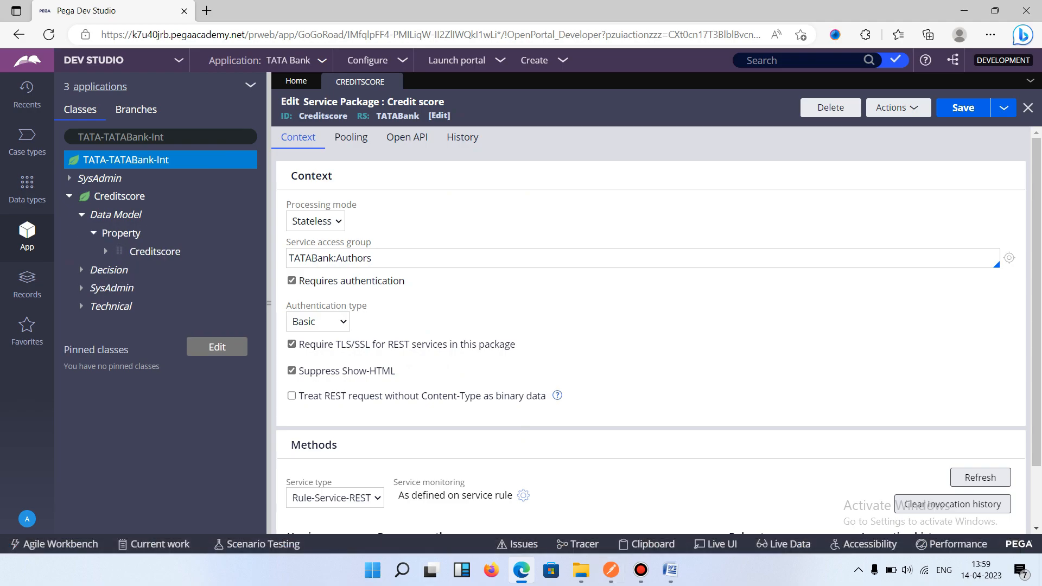
# Step: Open the Creditscore property in the Creditscore integration class's data model and examine its property type
pyautogui.click(105, 251)
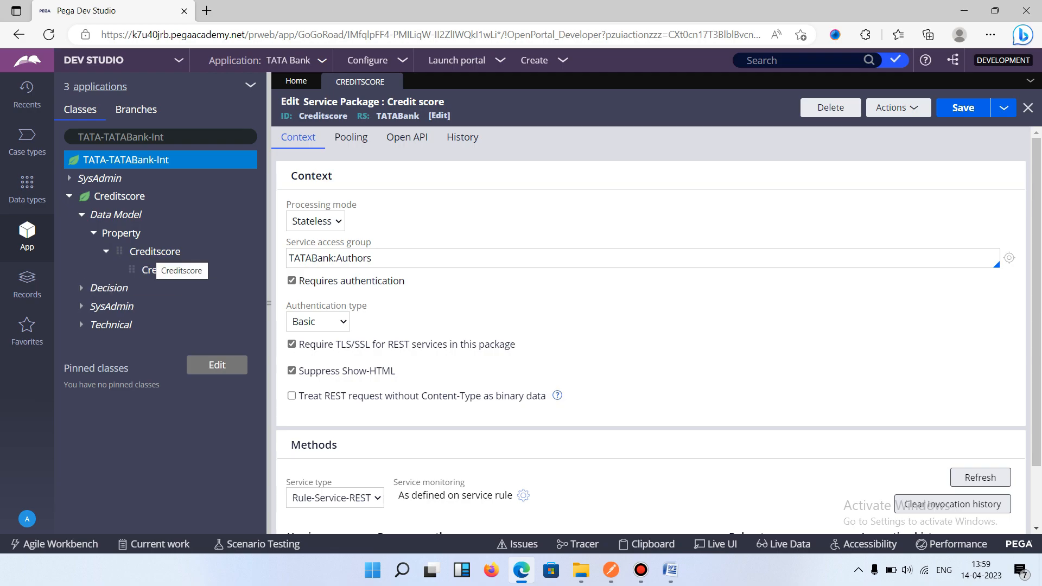
pyautogui.click(155, 252)
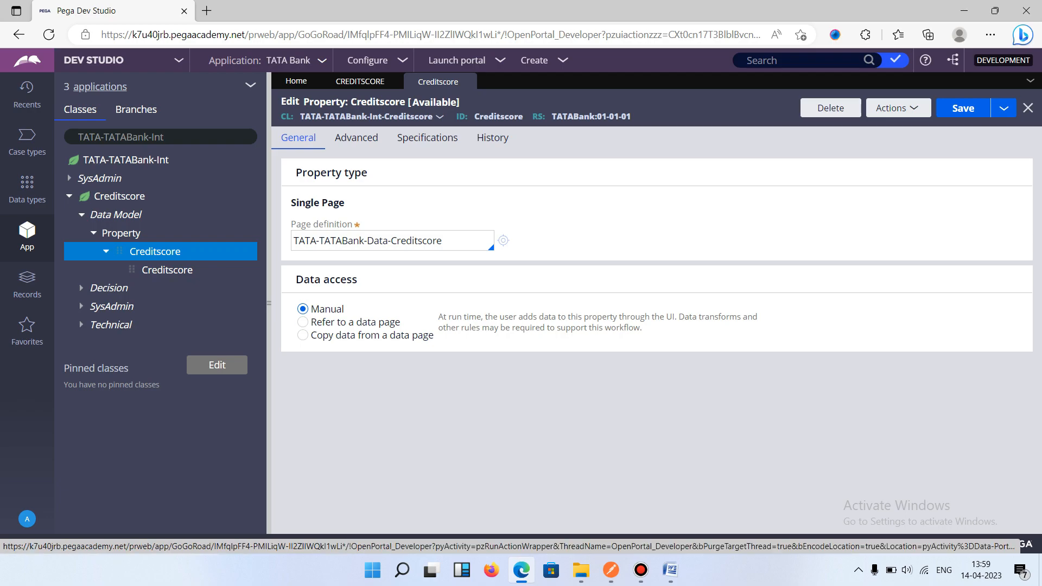
pyautogui.moveTo(291, 202); pyautogui.dragTo(354, 203)
pyautogui.click(366, 204)
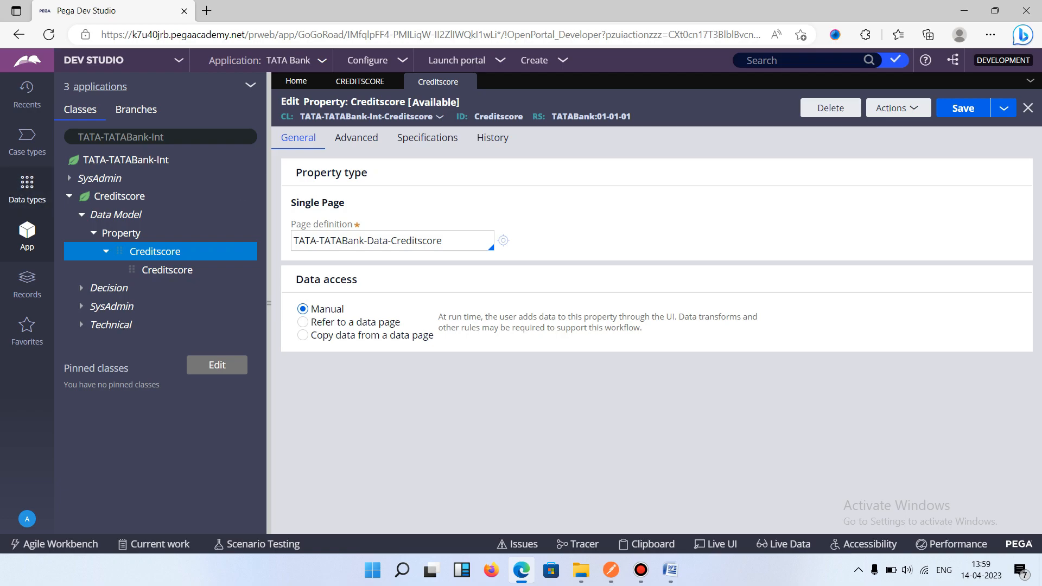
# Step: Compare the Creditscore property's page definition with the data model of the Creditscore data type
pyautogui.click(27, 190)
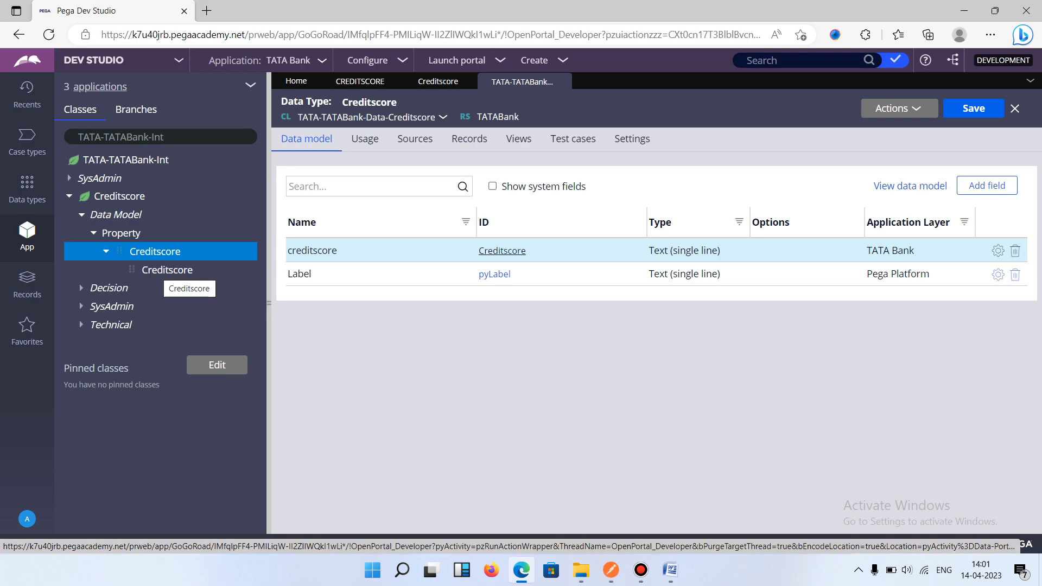
pyautogui.click(438, 82)
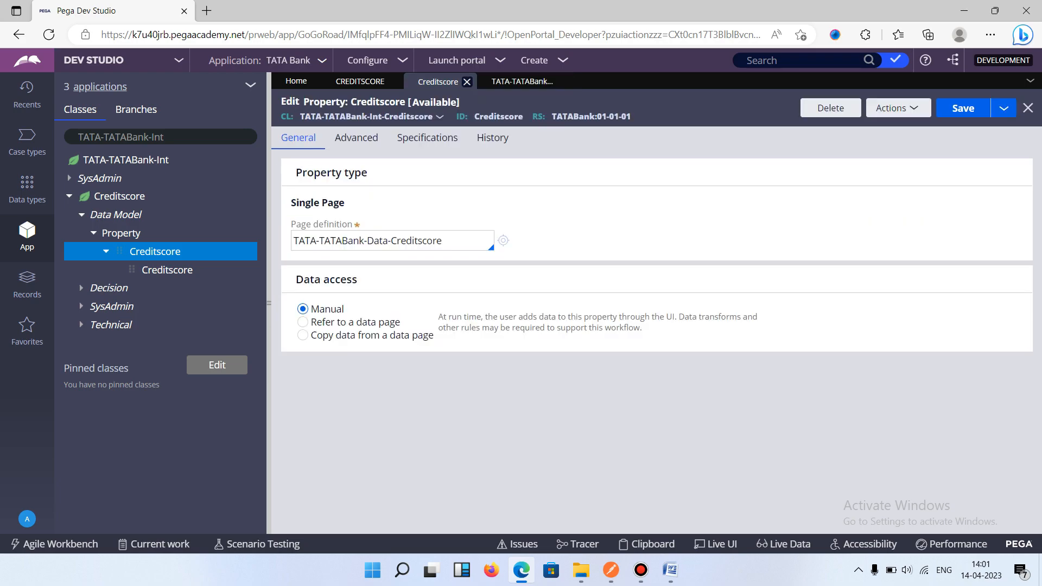
pyautogui.moveTo(293, 240); pyautogui.dragTo(442, 240)
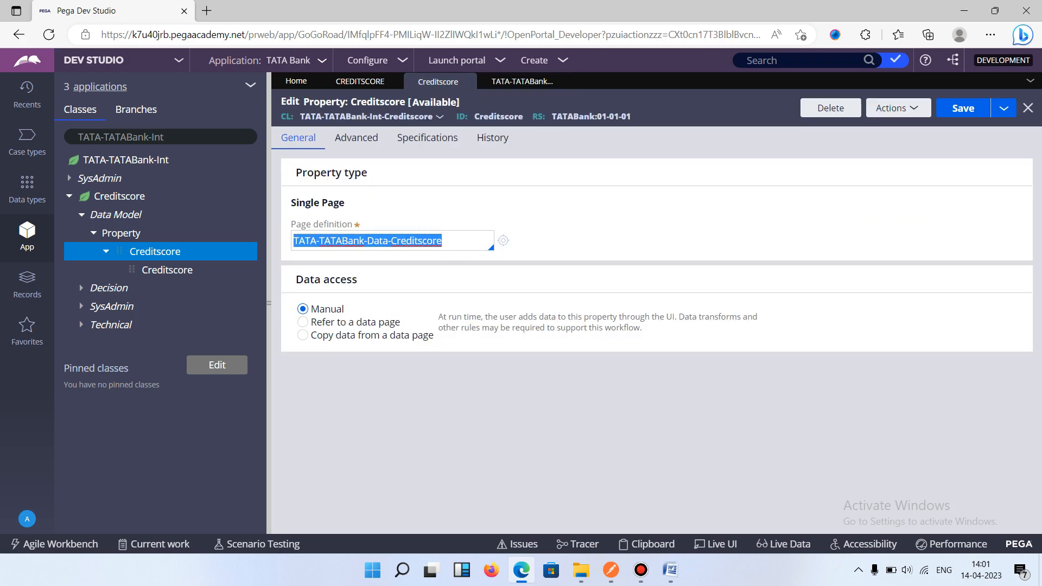
pyautogui.click(522, 81)
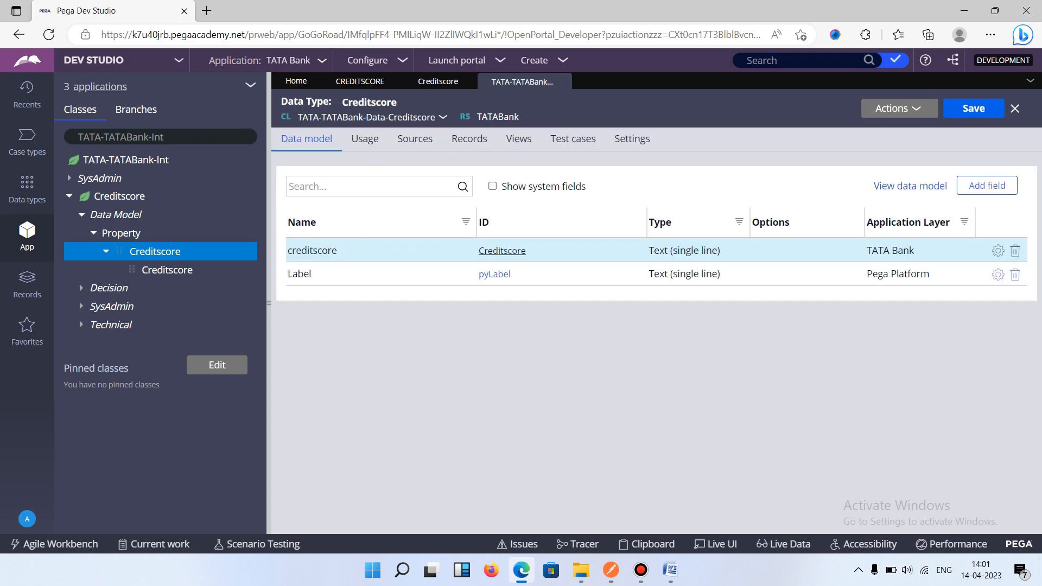
pyautogui.click(438, 82)
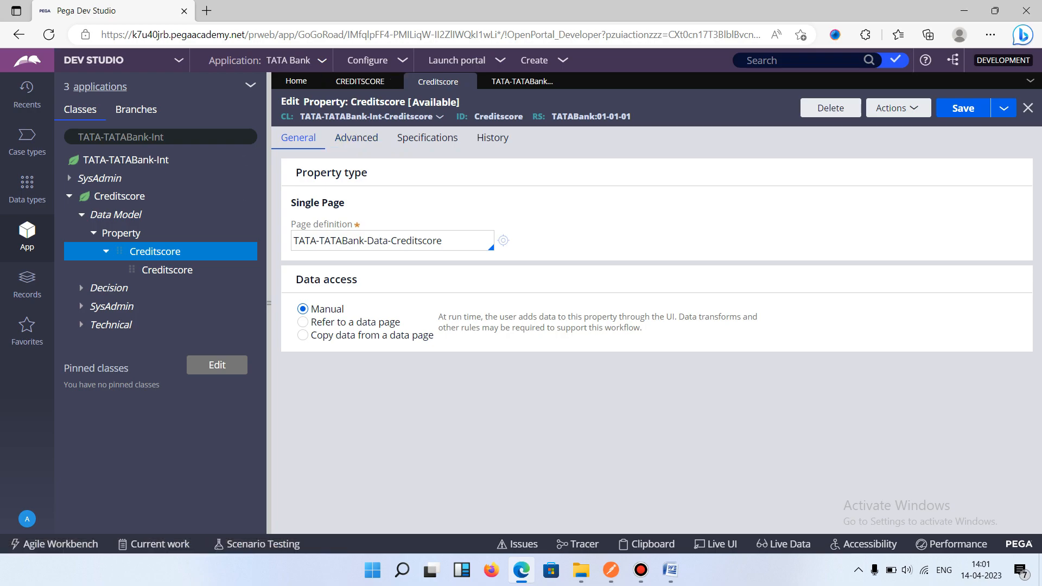
# Step: Open the CreditScore decision table in the Creditscore class
pyautogui.click(82, 288)
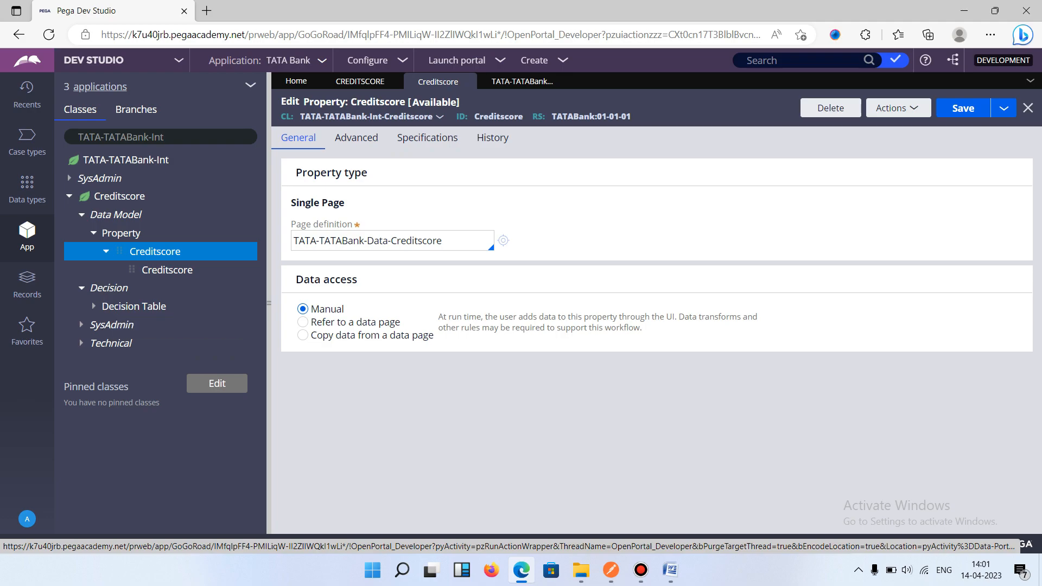
pyautogui.click(155, 325)
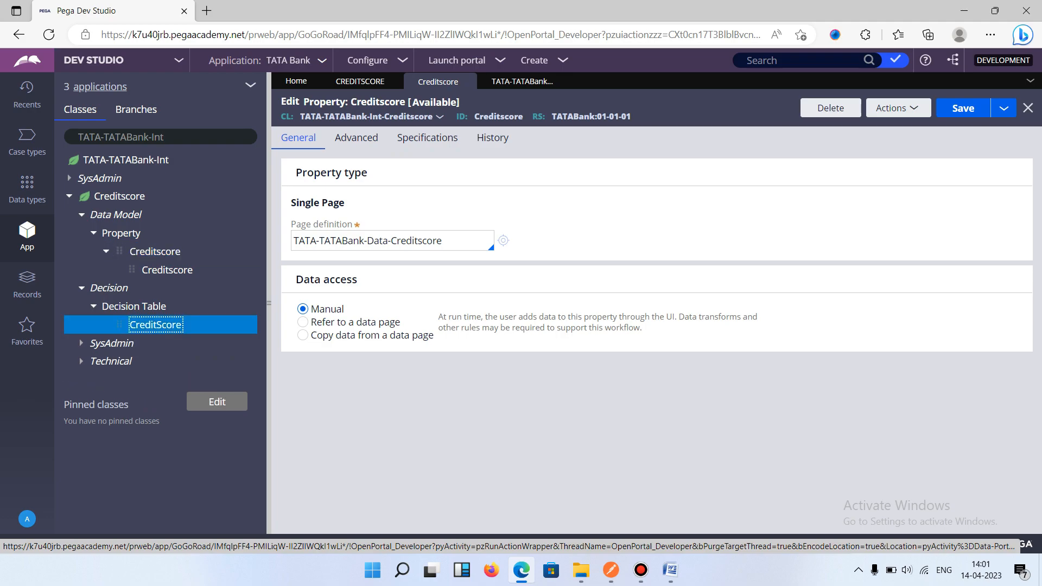
# Step: Examine the CreditScore decision table's conditions and return values together with its Age and Occupation parameters
pyautogui.click(81, 288)
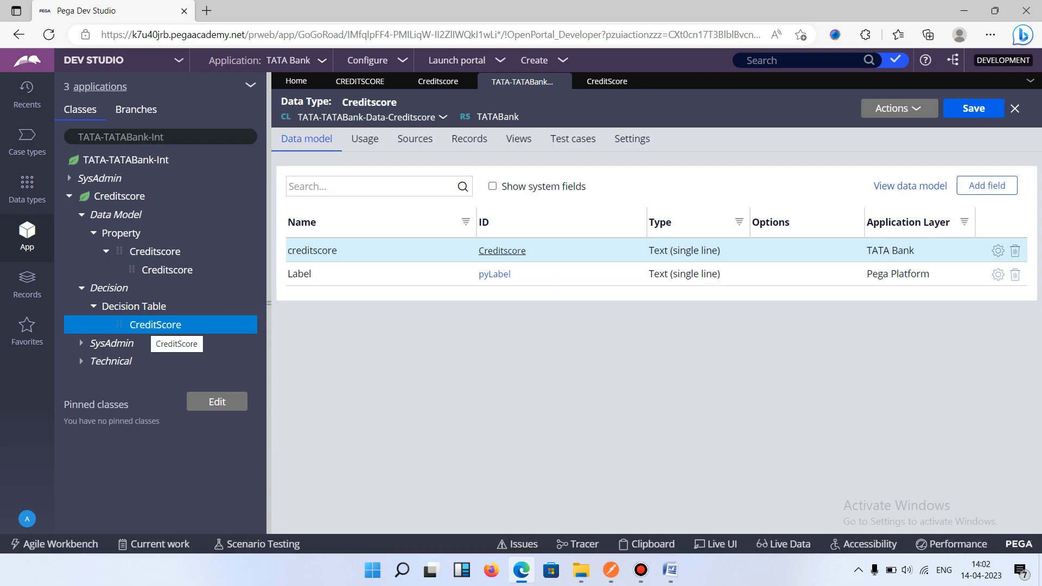
pyautogui.click(150, 325)
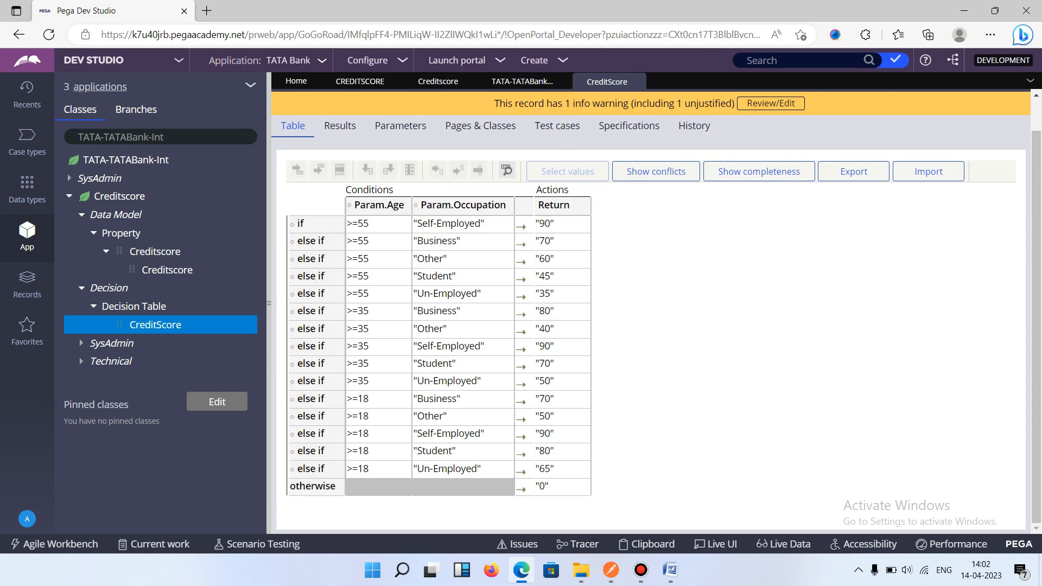
pyautogui.click(400, 126)
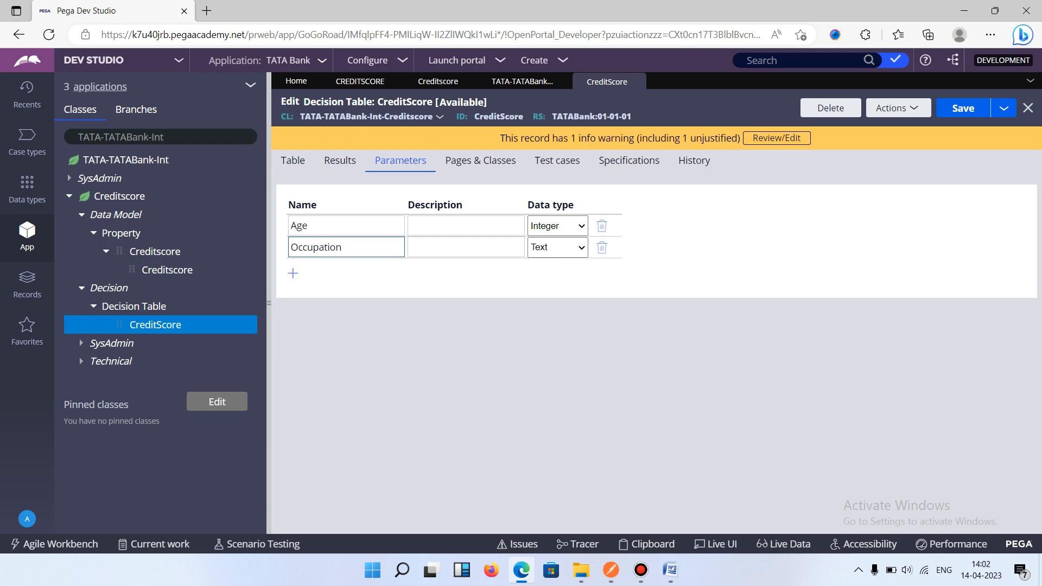
pyautogui.click(292, 160)
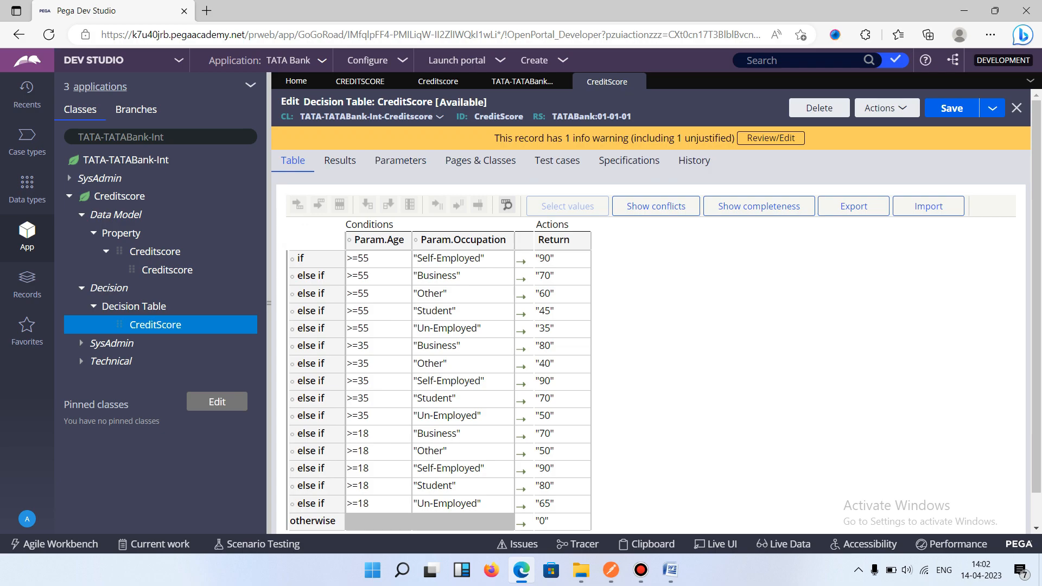
pyautogui.scroll(-1, 651, 312)
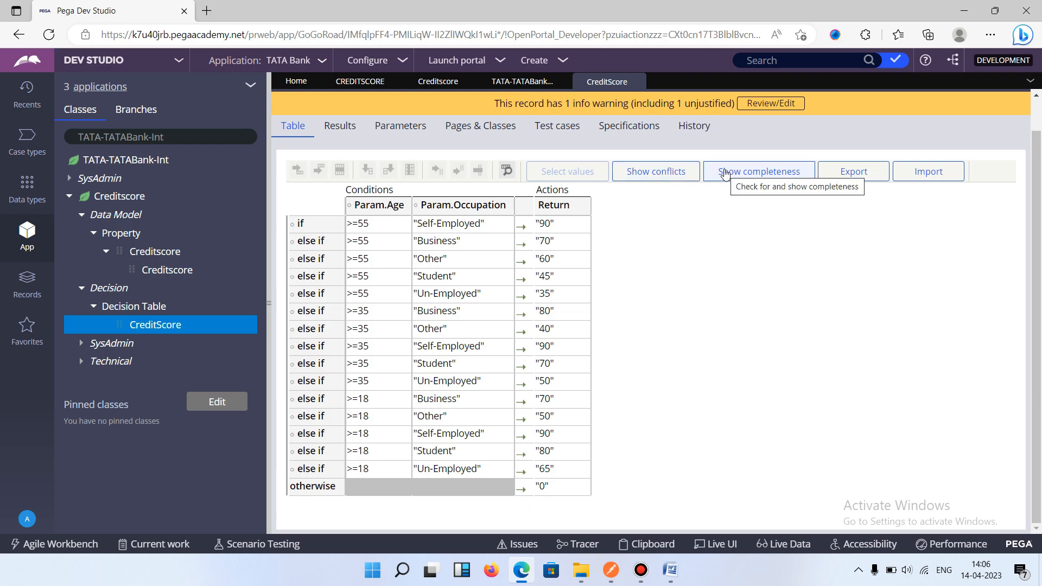
# Step: Check the CreditScore decision table for conflicts and for completeness
pyautogui.click(677, 174)
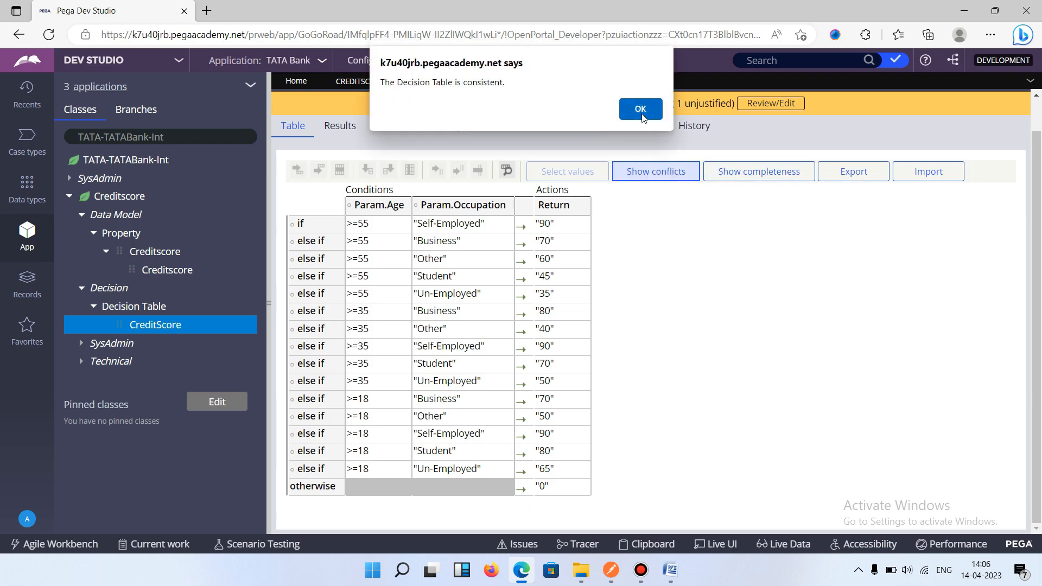
pyautogui.click(641, 110)
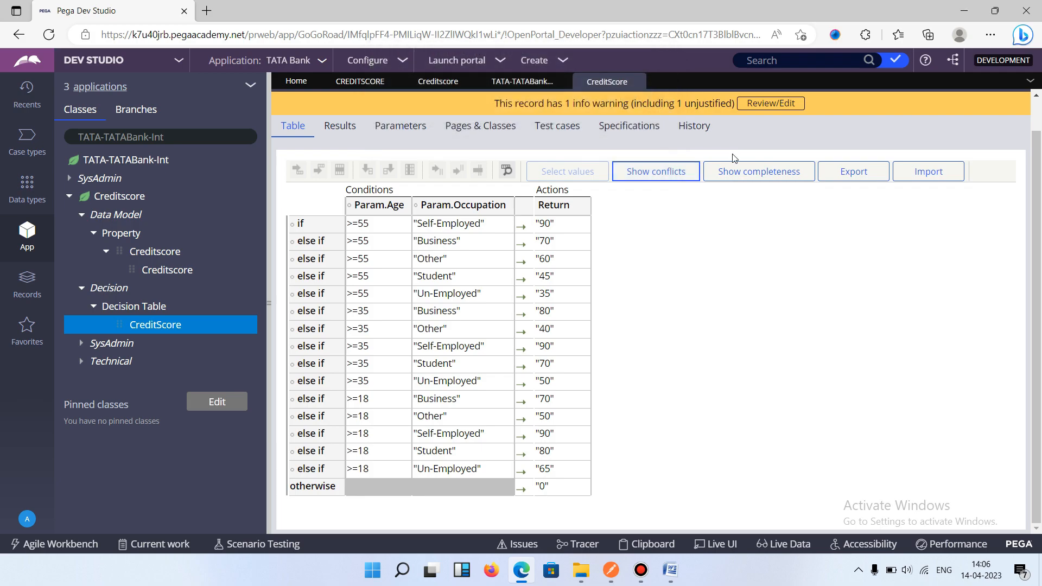
pyautogui.click(763, 178)
pyautogui.scroll(-1, 619, 365)
pyautogui.scroll(-1, 619, 364)
pyautogui.scroll(2, 738, 196)
pyautogui.scroll(-1, 721, 293)
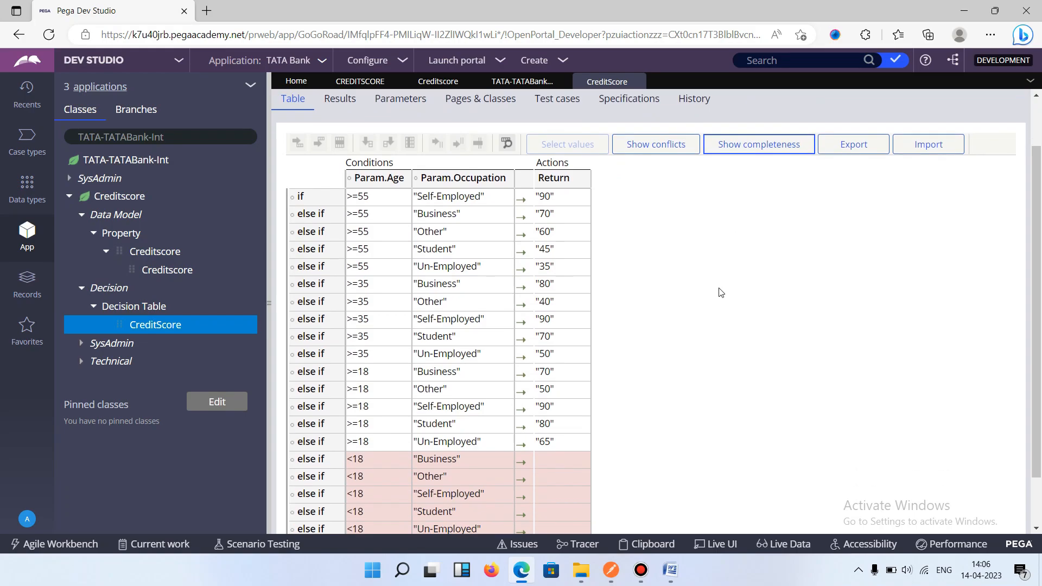
pyautogui.scroll(-1, 533, 405)
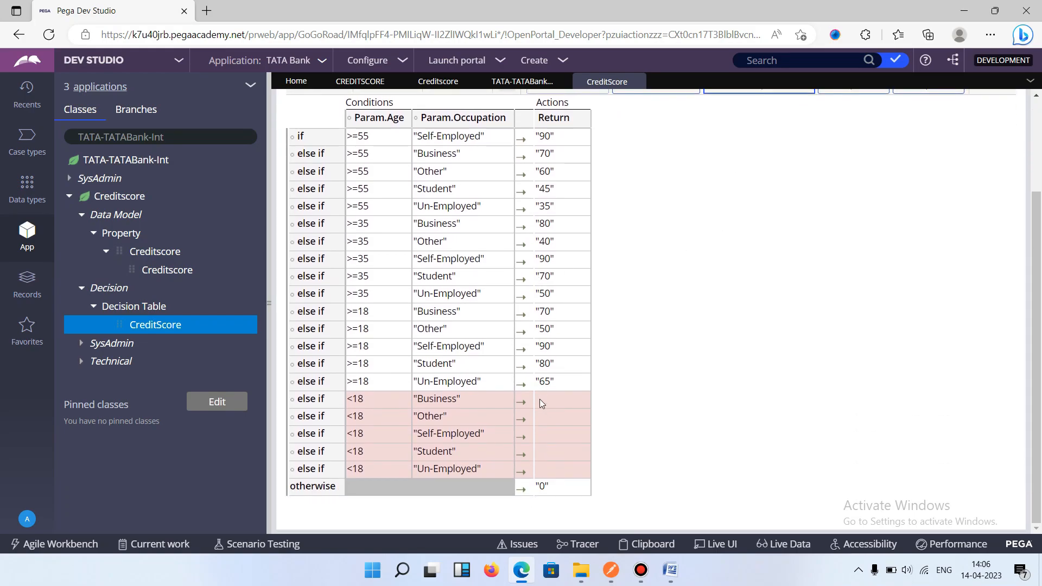
# Step: Review the suggested under-18 rows in the decision table and refresh the rule to discard them
pyautogui.click(540, 398)
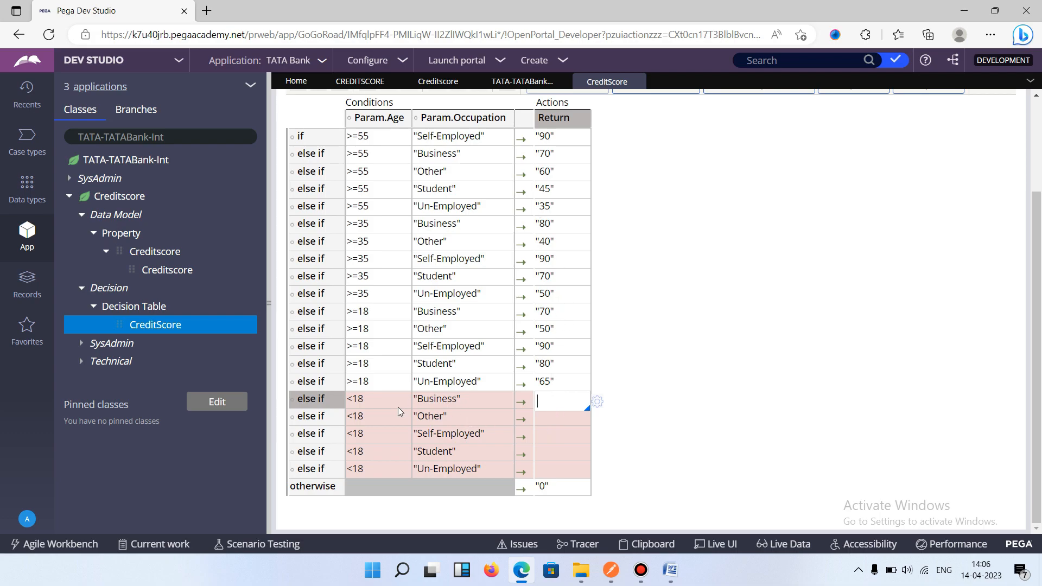
pyautogui.moveTo(353, 401); pyautogui.dragTo(344, 405)
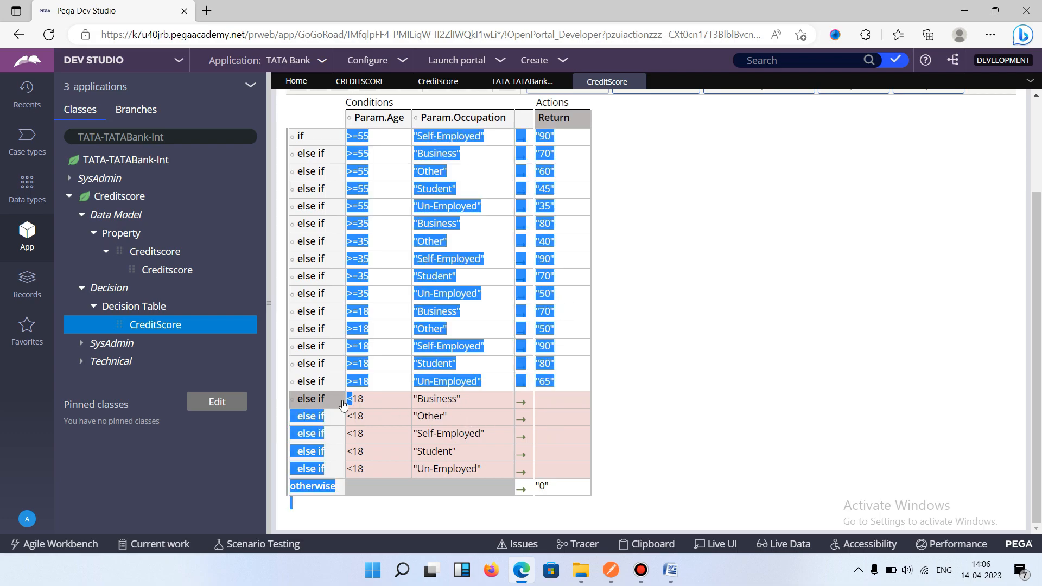
pyautogui.click(385, 399)
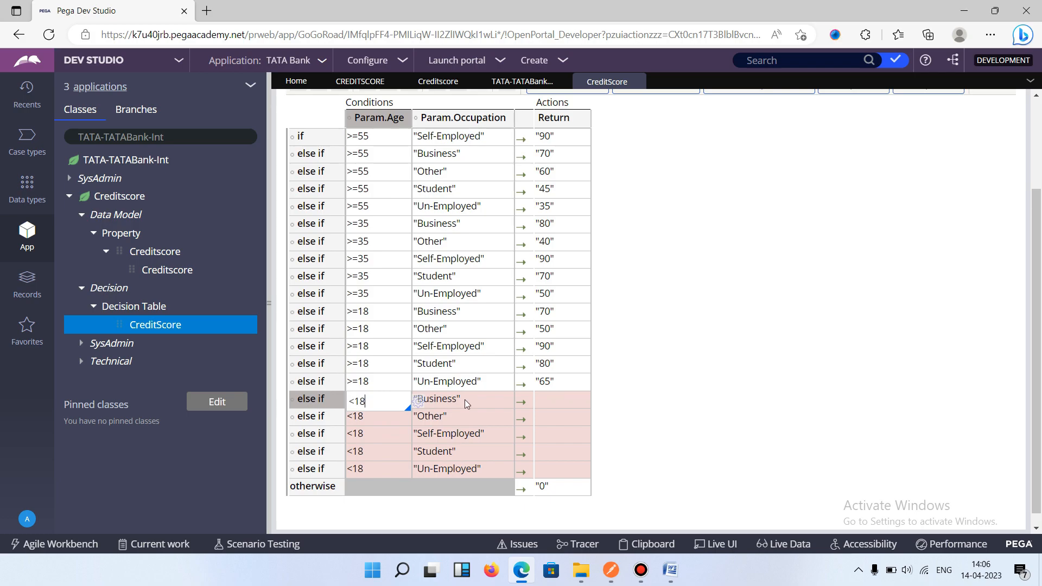
pyautogui.click(484, 434)
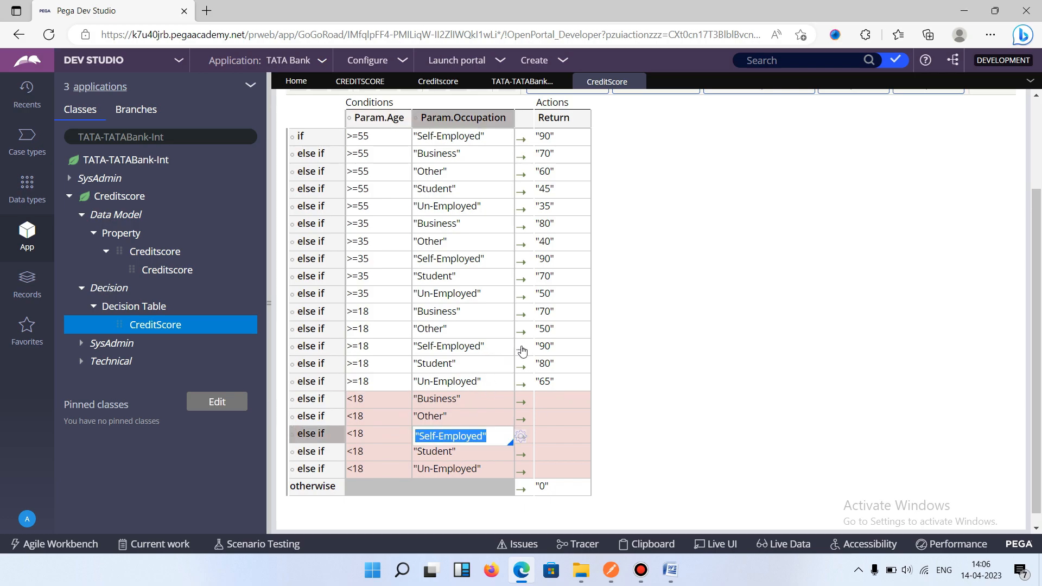
pyautogui.click(541, 402)
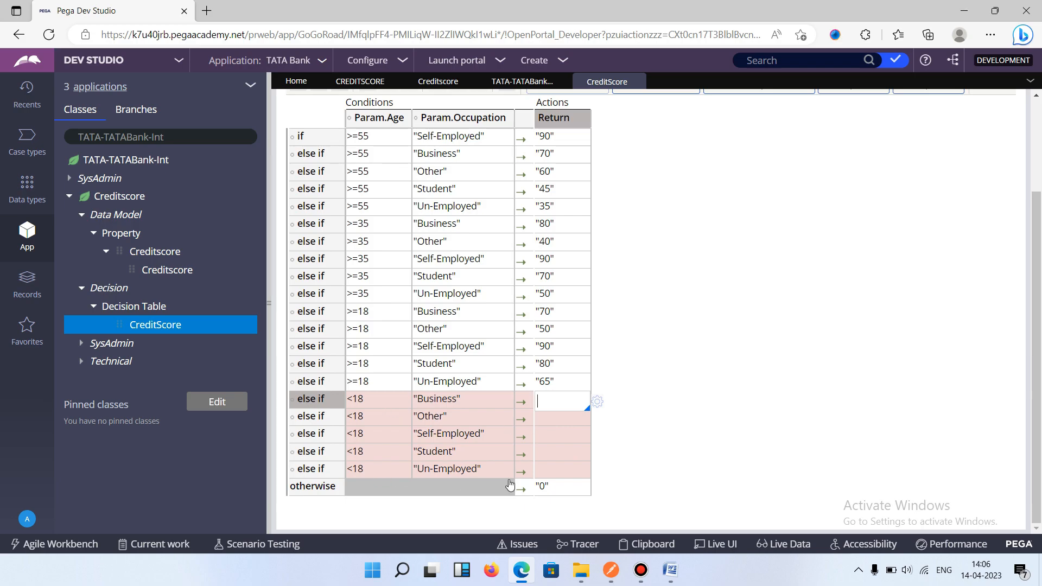
pyautogui.scroll(2, 510, 473)
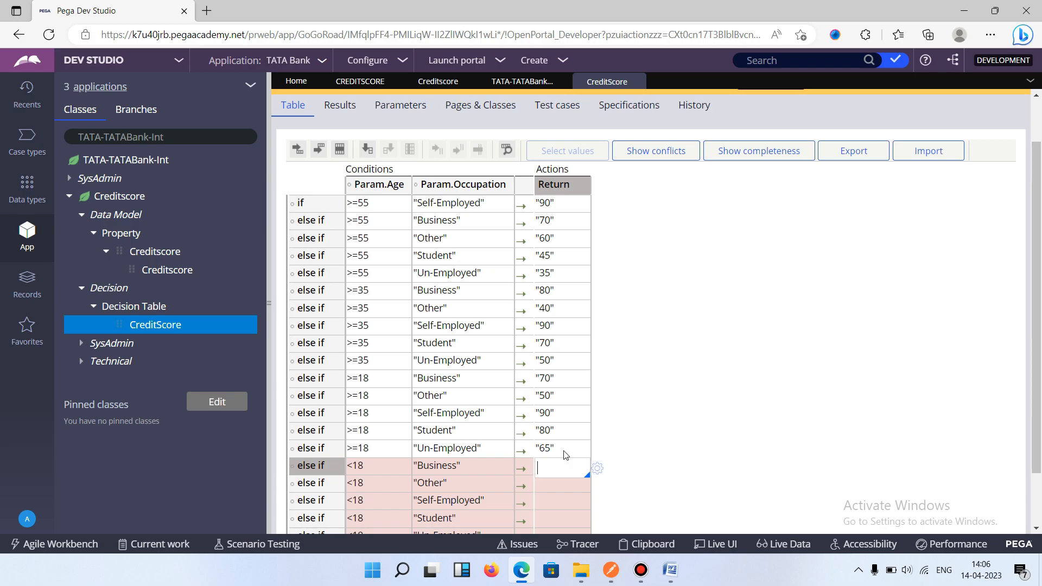
pyautogui.scroll(-2, 315, 424)
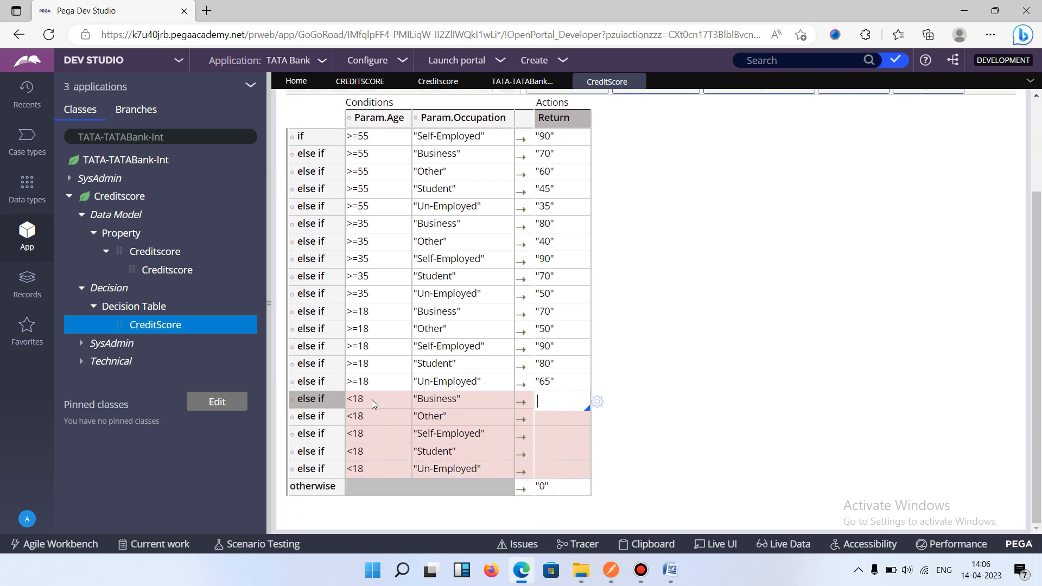
pyautogui.scroll(2, 380, 397)
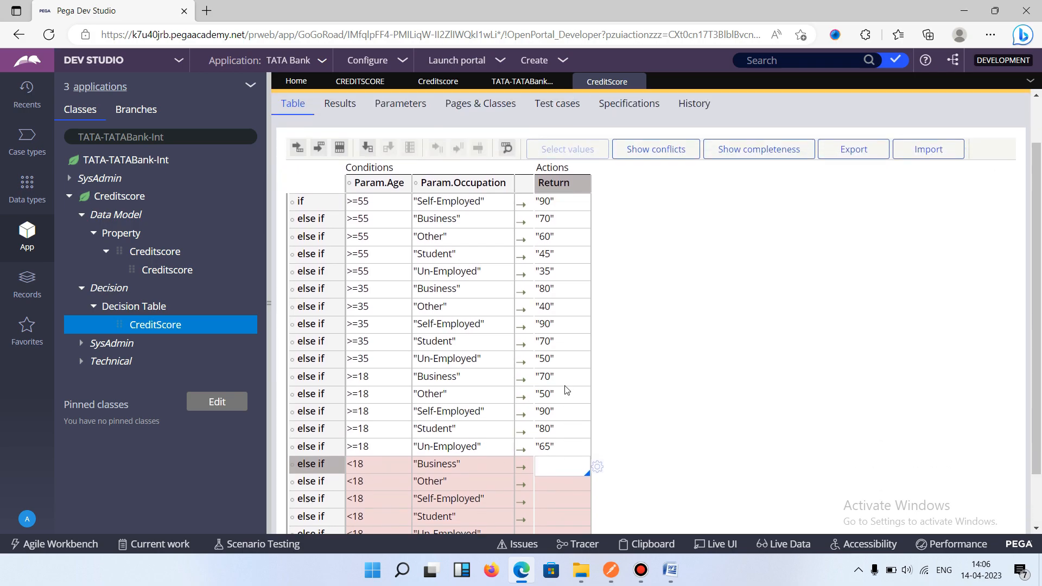
pyautogui.scroll(2, 856, 201)
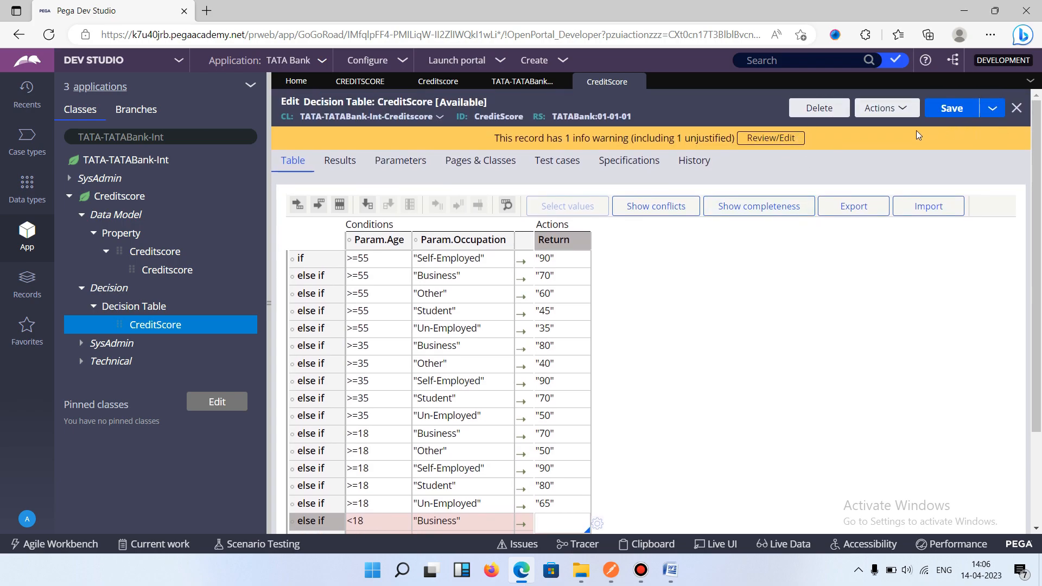
pyautogui.click(882, 108)
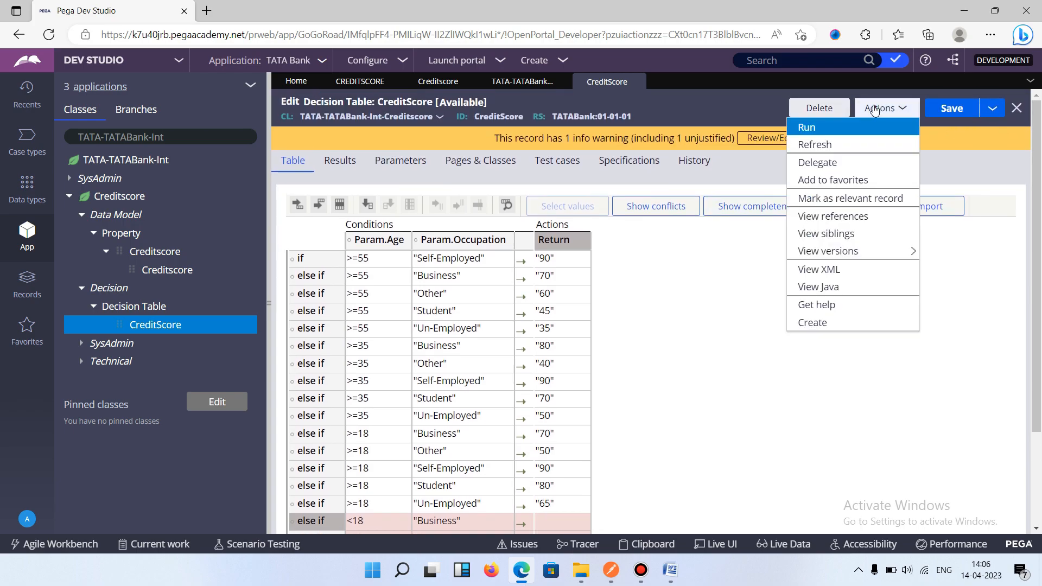
pyautogui.click(851, 145)
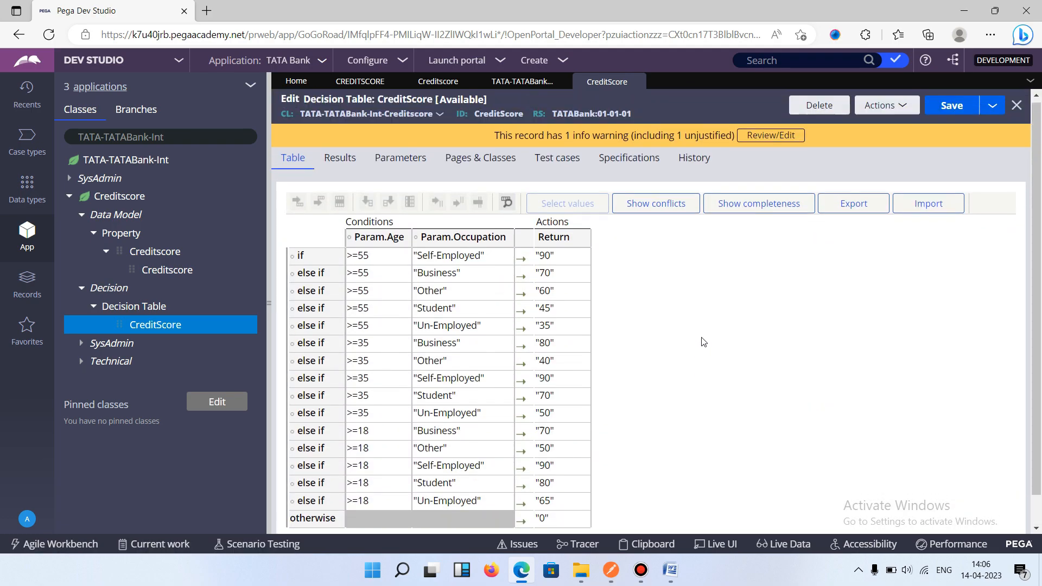
# Step: Save the CreditScore decision table and close it
pyautogui.click(951, 108)
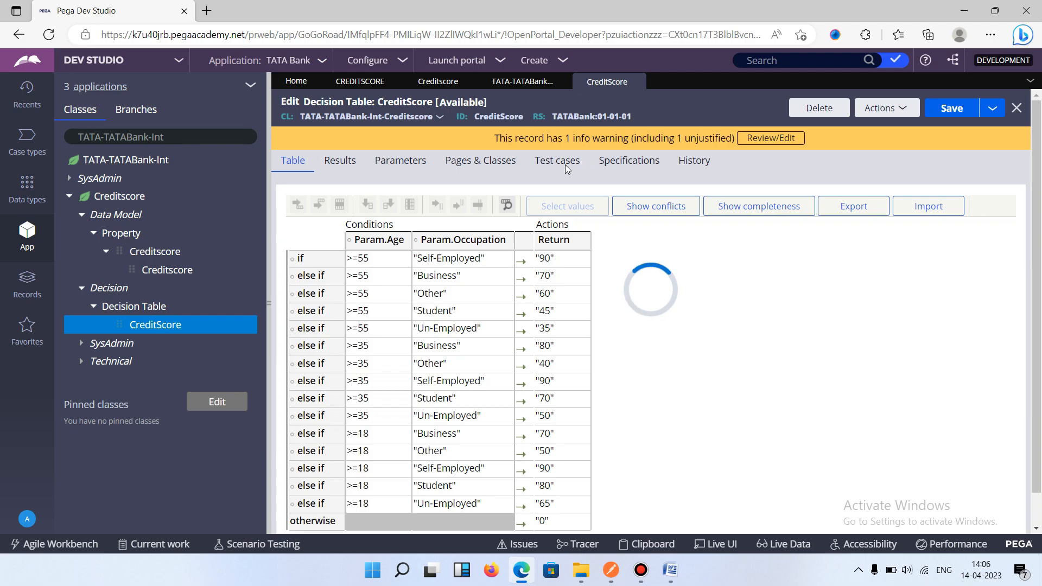
pyautogui.click(559, 163)
pyautogui.click(296, 162)
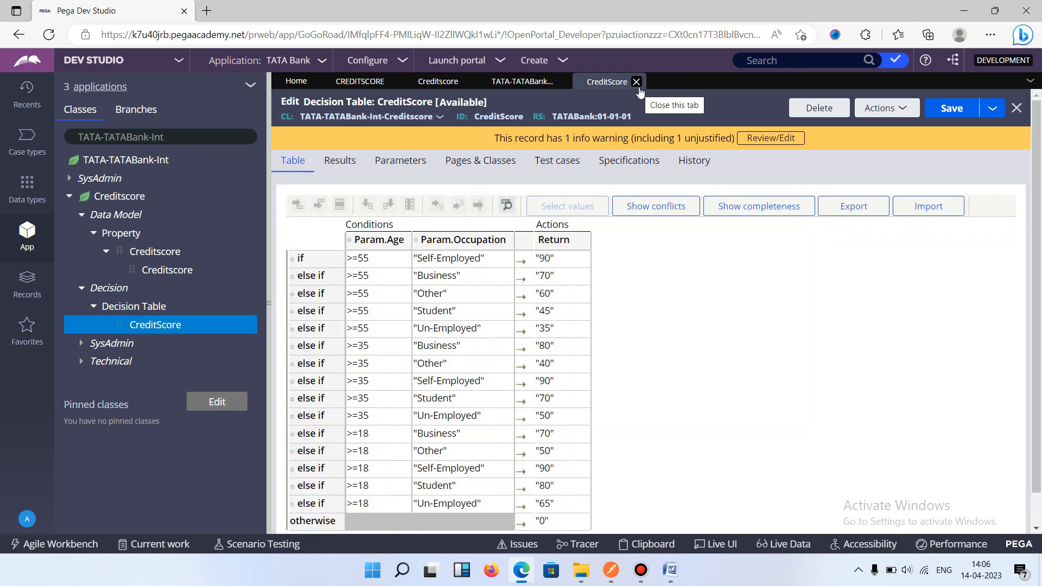
pyautogui.click(639, 86)
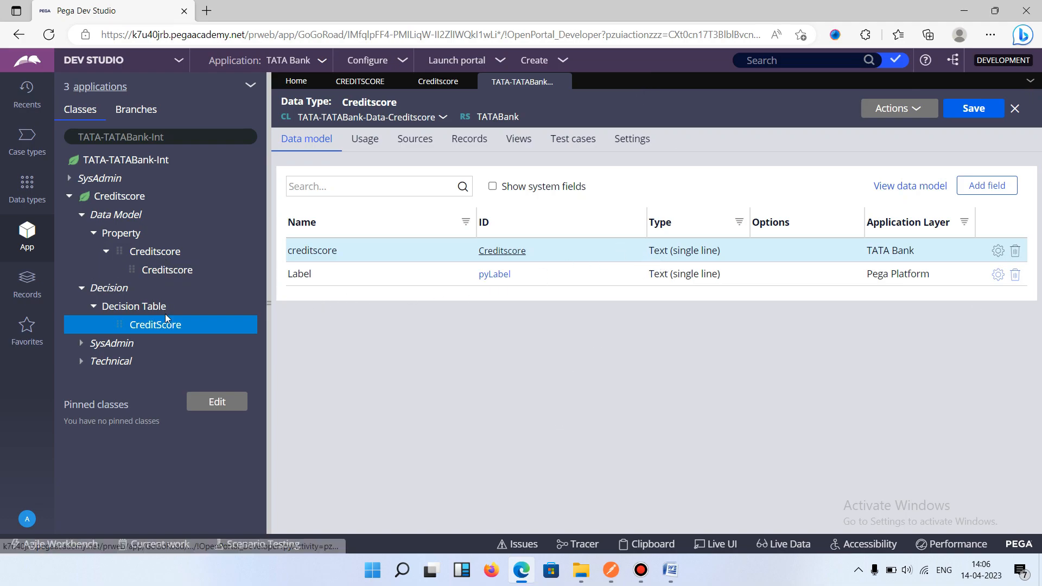
# Step: Start creating a new Service REST rule with the service name CreditScore
pyautogui.click(562, 64)
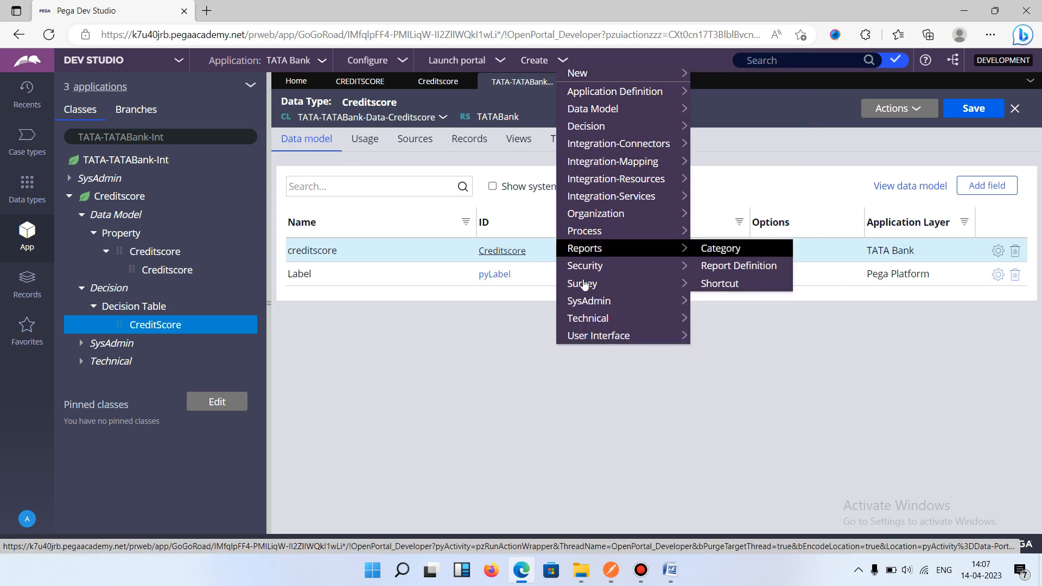
pyautogui.moveTo(675, 195)
pyautogui.click(705, 268)
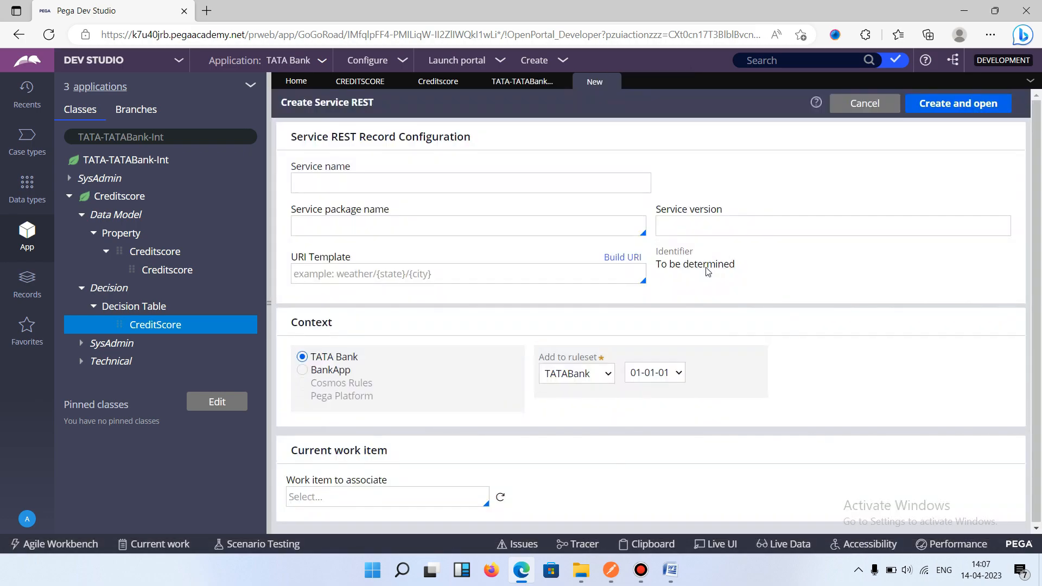
pyautogui.click(591, 187)
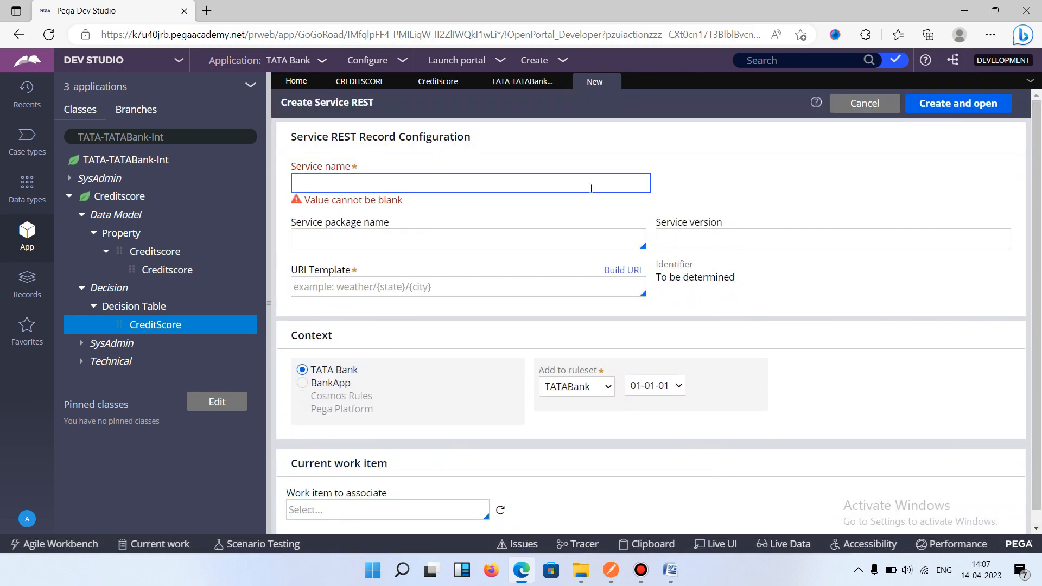
pyautogui.write('CreditScore')
# Step: Set the service package name to Creditscore and the service version to v1
pyautogui.click(513, 245)
pyautogui.press('Down')
pyautogui.press('Down')
pyautogui.write('Creditscore')
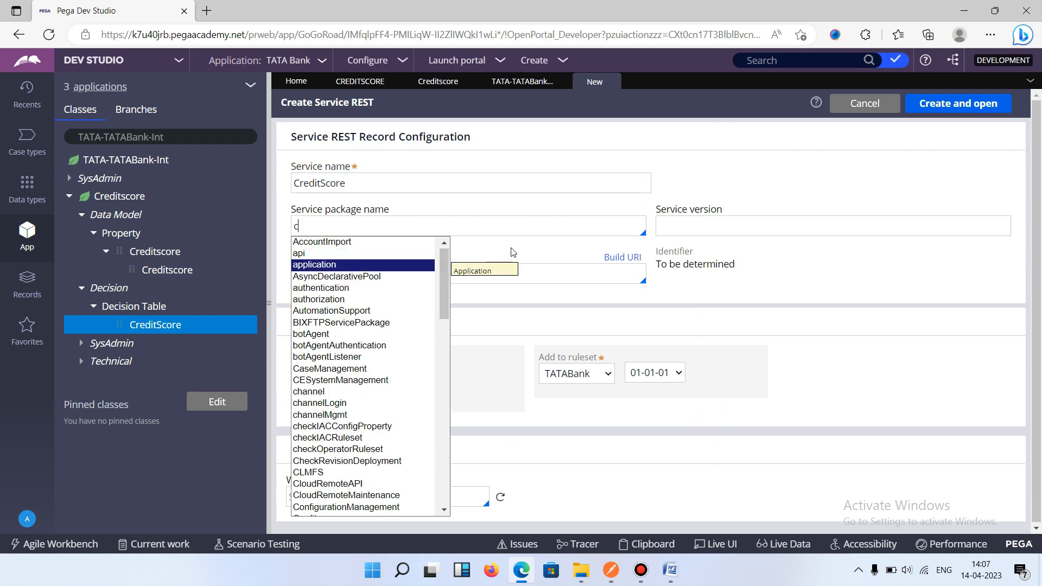
pyautogui.press('Return')
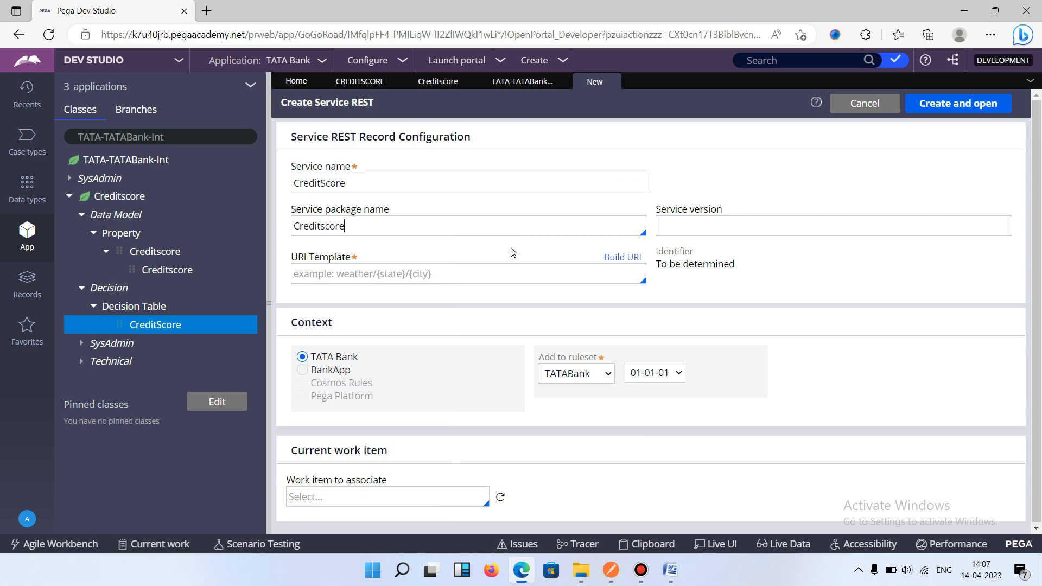
pyautogui.click(659, 225)
pyautogui.write('v1')
# Step: Start building the URI template with Creditscore as a Literal component and Age as a Variable component
pyautogui.click(622, 257)
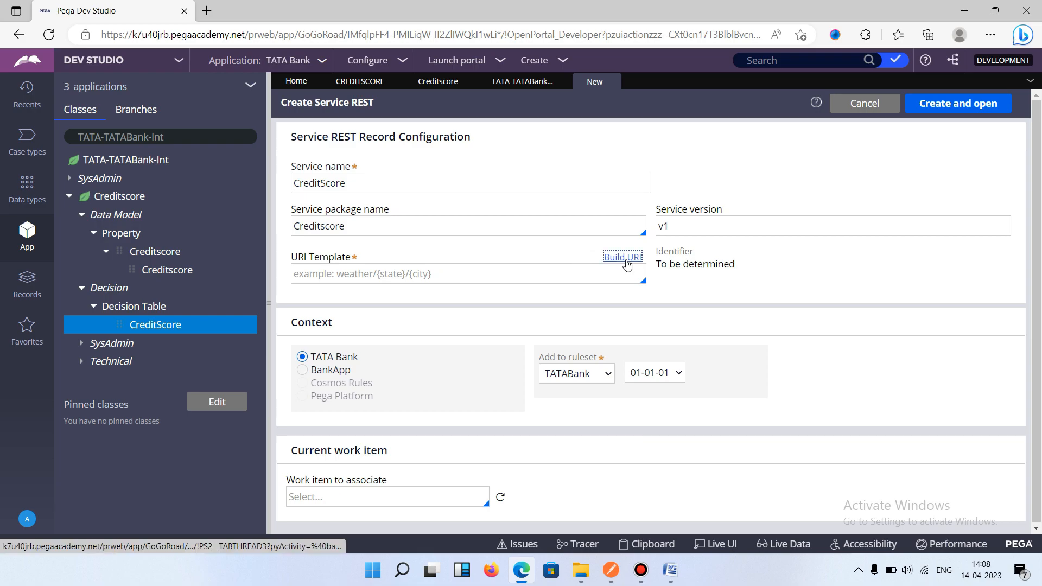
pyautogui.click(477, 356)
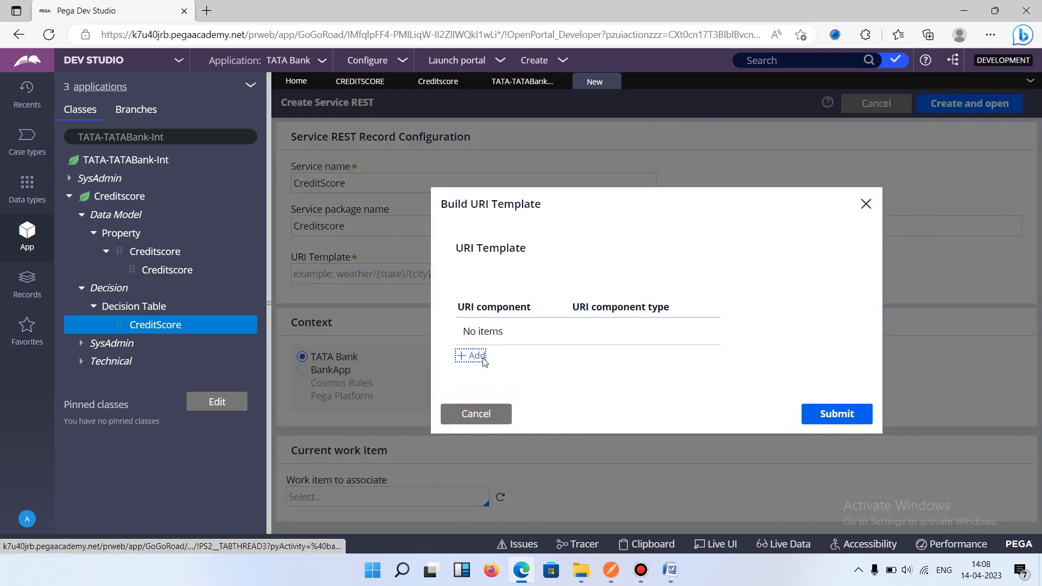
pyautogui.write('Creditscore')
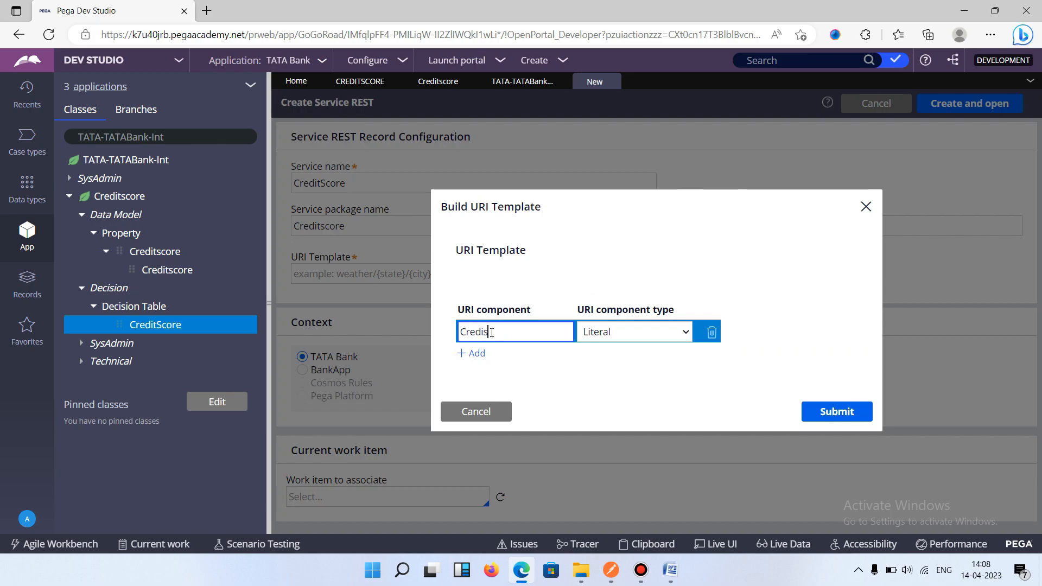
pyautogui.click(477, 356)
pyautogui.write('Age')
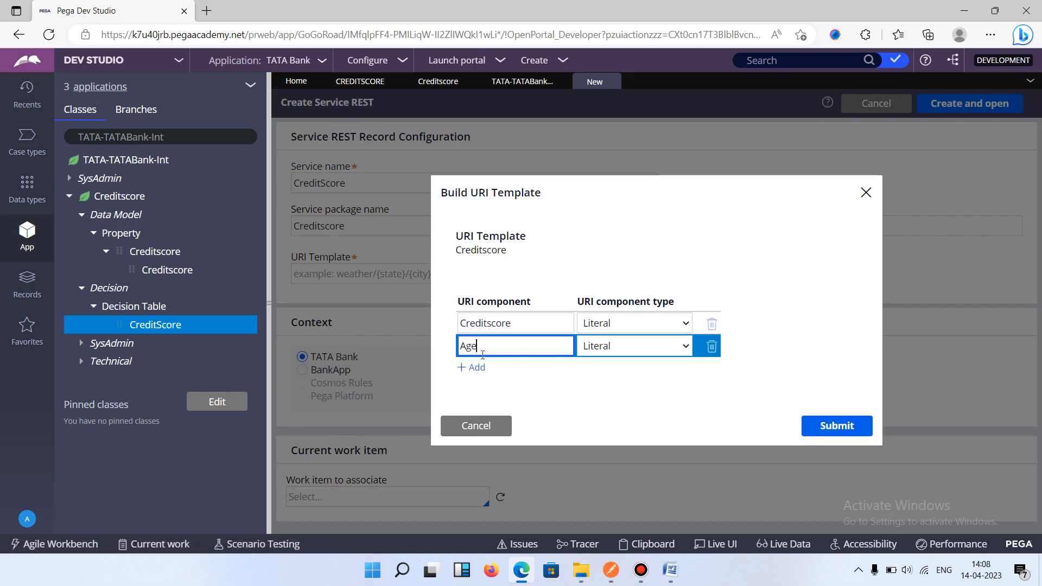
pyautogui.click(633, 345)
pyautogui.click(623, 376)
# Step: Add Occupation as a Variable component of the URI template and check the resulting path
pyautogui.click(471, 368)
pyautogui.write('Occupation')
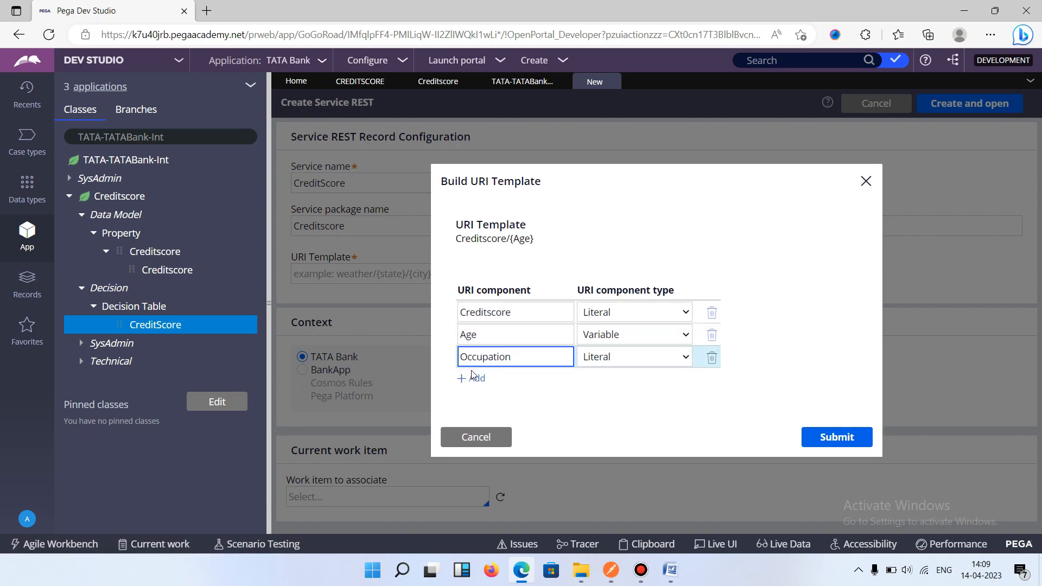
pyautogui.press('Tab')
pyautogui.click(633, 356)
pyautogui.click(602, 389)
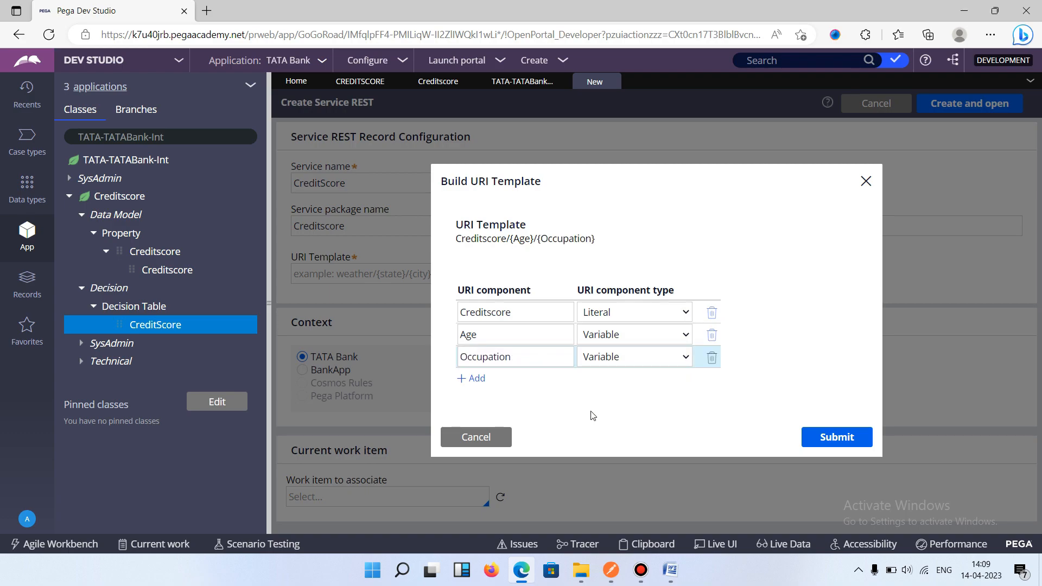
pyautogui.moveTo(455, 239); pyautogui.dragTo(592, 241)
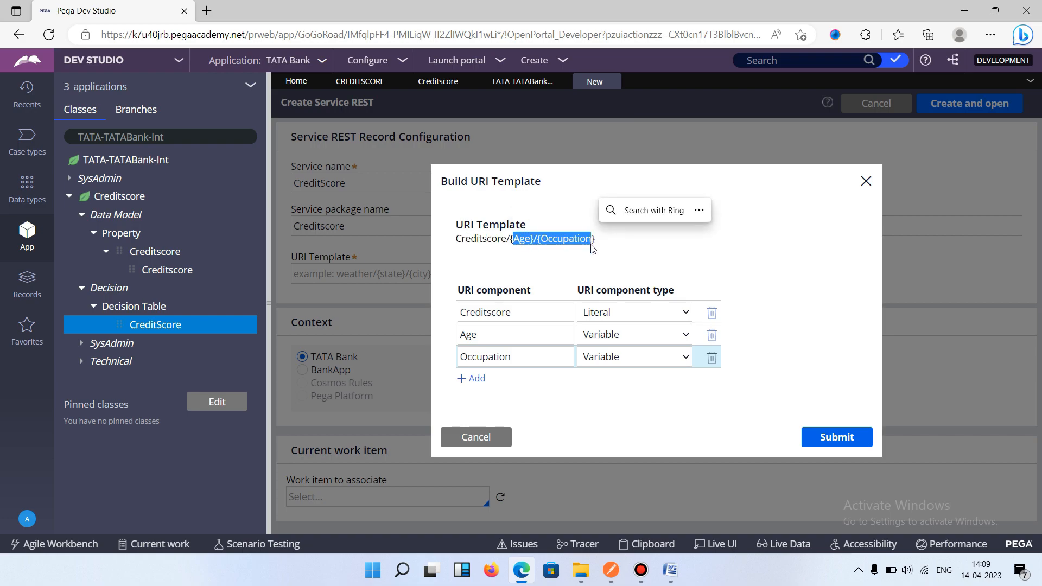
# Step: Submit the URI template Creditscore/{Age}/{Occupation}, check its identifier, and create the Service REST rule in the TATABank ruleset
pyautogui.click(520, 250)
pyautogui.moveTo(513, 239); pyautogui.dragTo(582, 242)
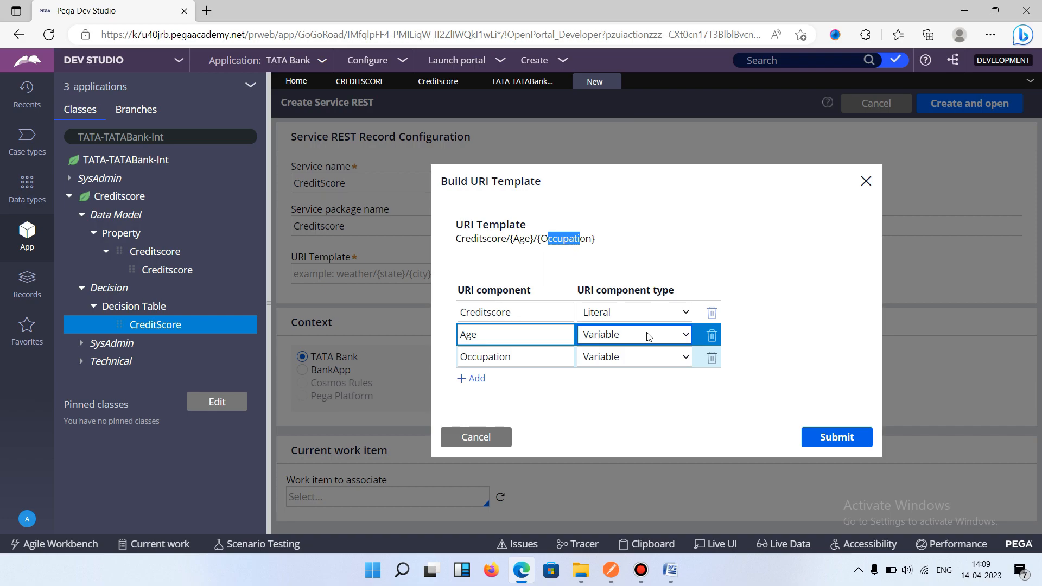
pyautogui.click(810, 443)
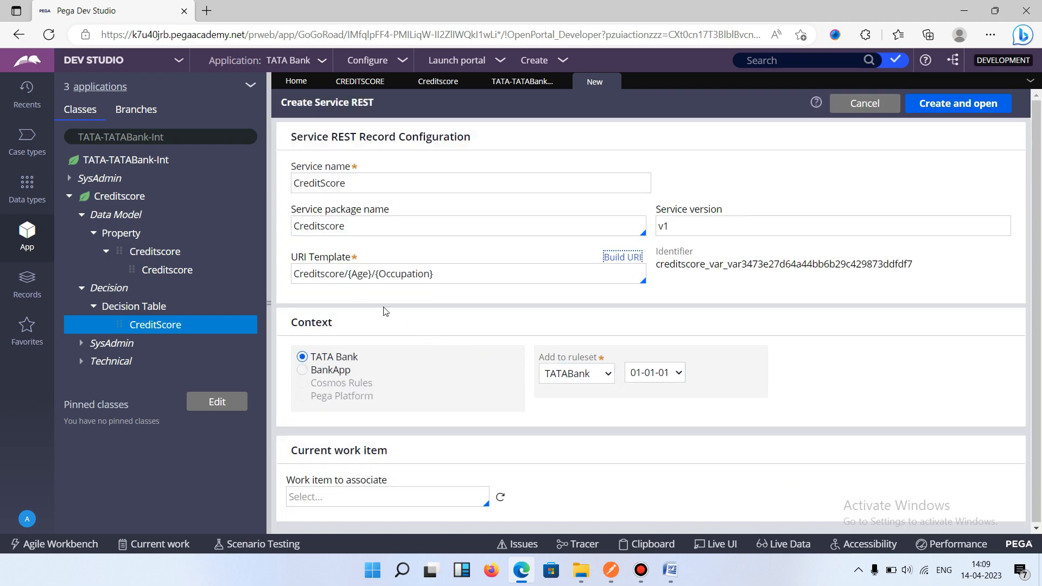
pyautogui.moveTo(293, 274); pyautogui.dragTo(434, 274)
pyautogui.click(349, 279)
pyautogui.moveTo(656, 266); pyautogui.dragTo(933, 264)
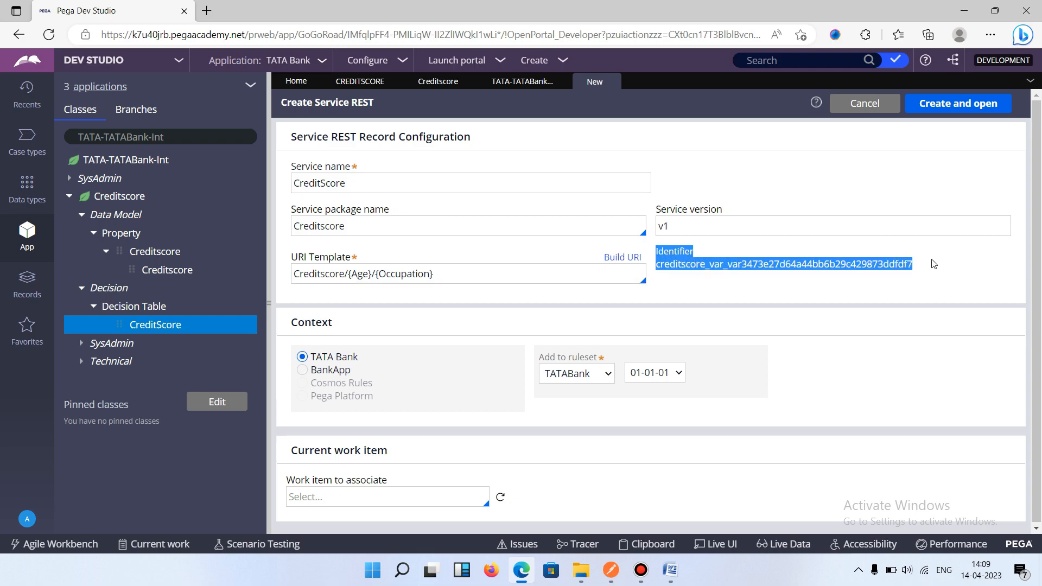
pyautogui.click(935, 280)
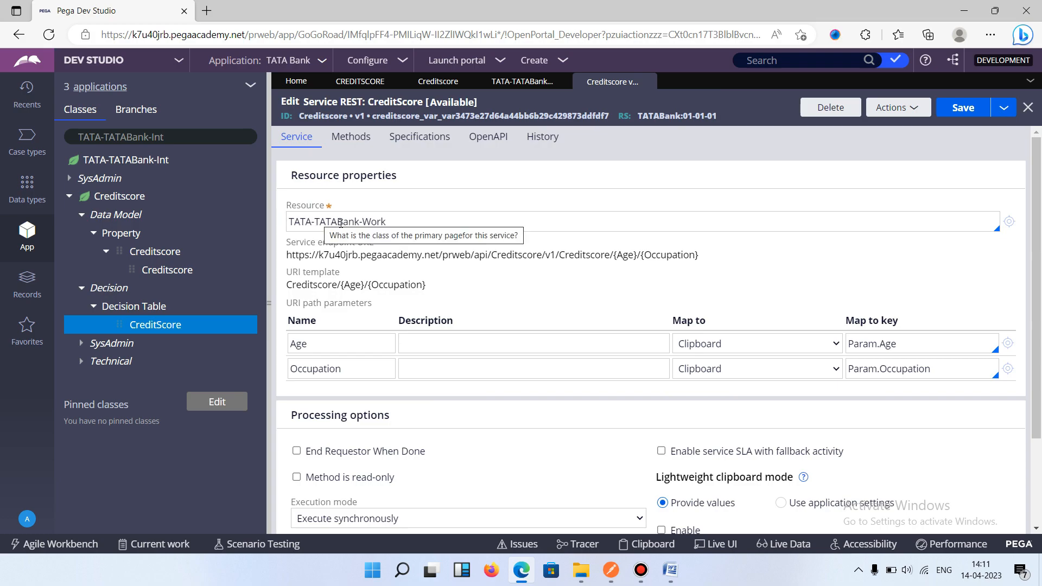
# Step: Set the resource class of the CreditScore service to TATA-TATABank-Int-Creditscore
pyautogui.click(390, 225)
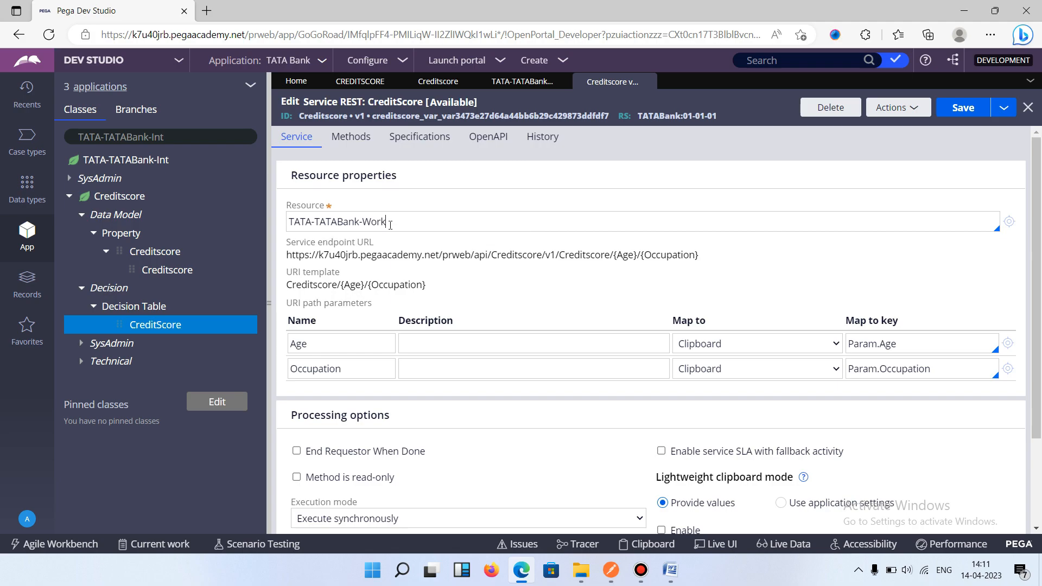
pyautogui.press('BackSpace')
pyautogui.press('BackSpace')
pyautogui.press('BackSpace')
pyautogui.write('Int-')
pyautogui.press('Return')
pyautogui.click(427, 205)
pyautogui.scroll(-1, 427, 205)
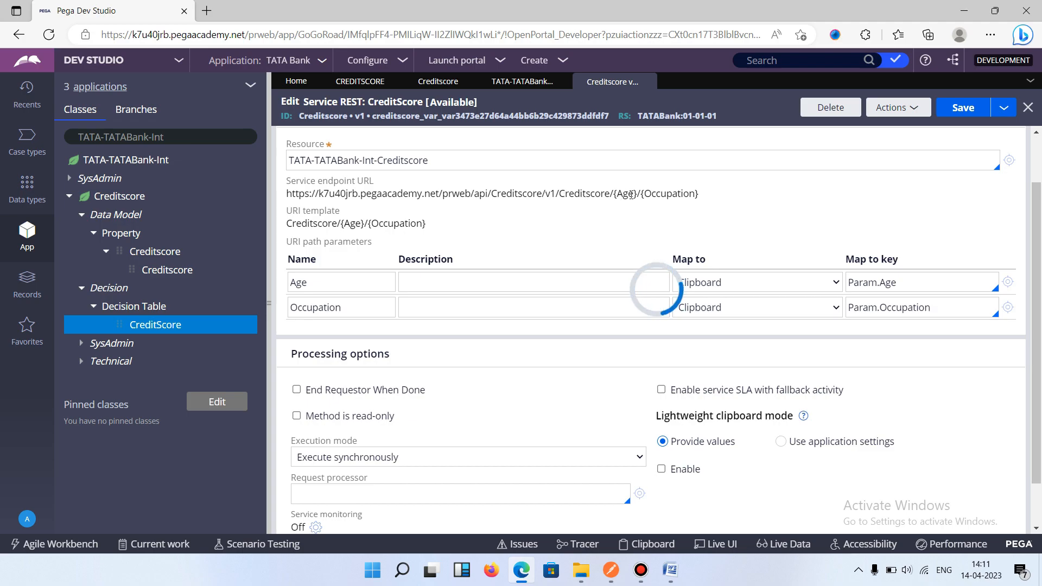
# Step: Review the service endpoint URL and the clipboard mapping of the Age and Occupation path parameters
pyautogui.moveTo(561, 220); pyautogui.dragTo(699, 220)
pyautogui.click(614, 244)
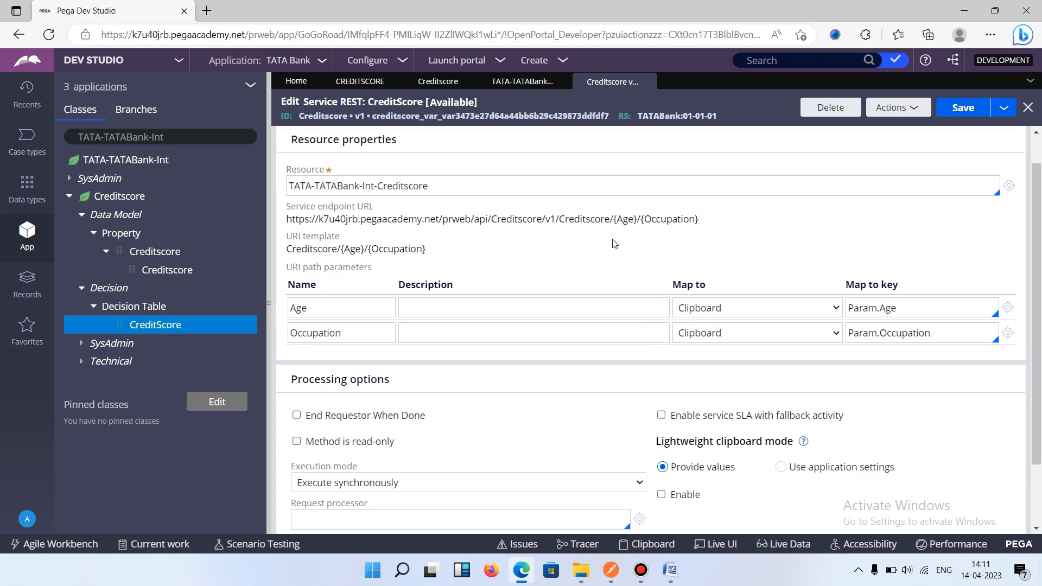
pyautogui.tripleClick(294, 269)
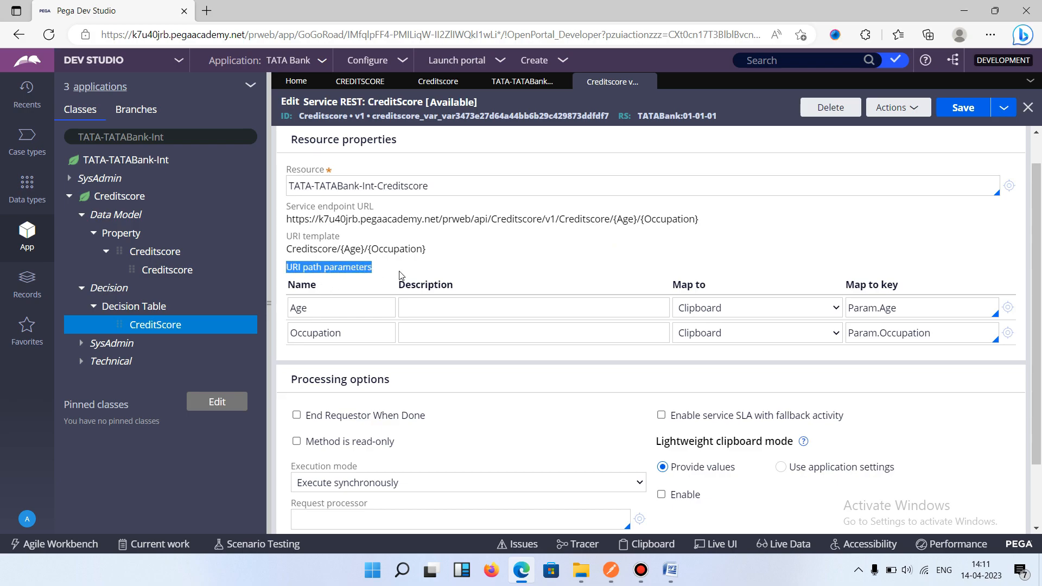
pyautogui.click(593, 256)
pyautogui.click(316, 313)
pyautogui.moveTo(316, 313); pyautogui.dragTo(276, 317)
pyautogui.moveTo(346, 333); pyautogui.dragTo(267, 333)
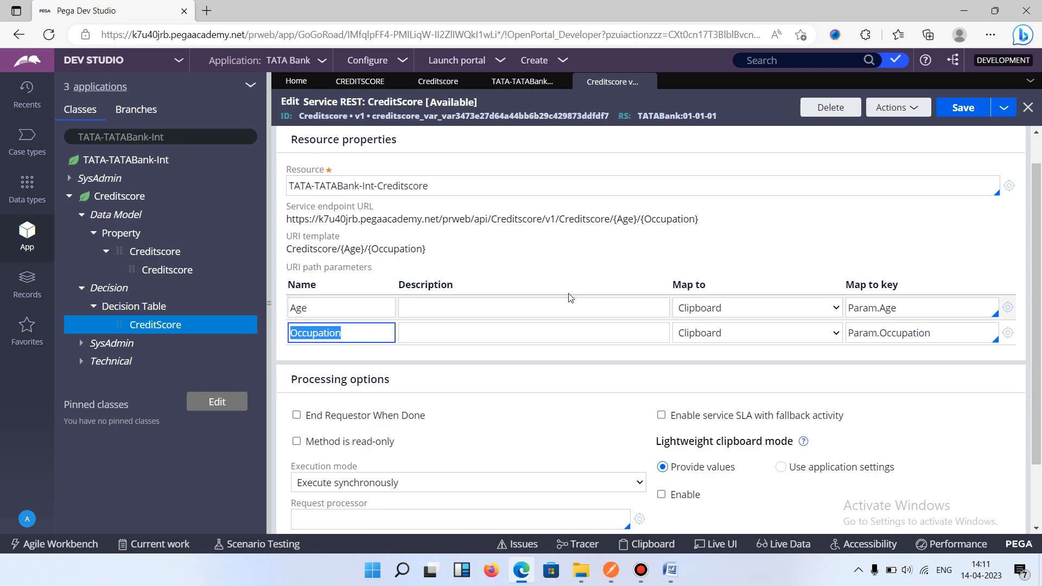
pyautogui.click(606, 286)
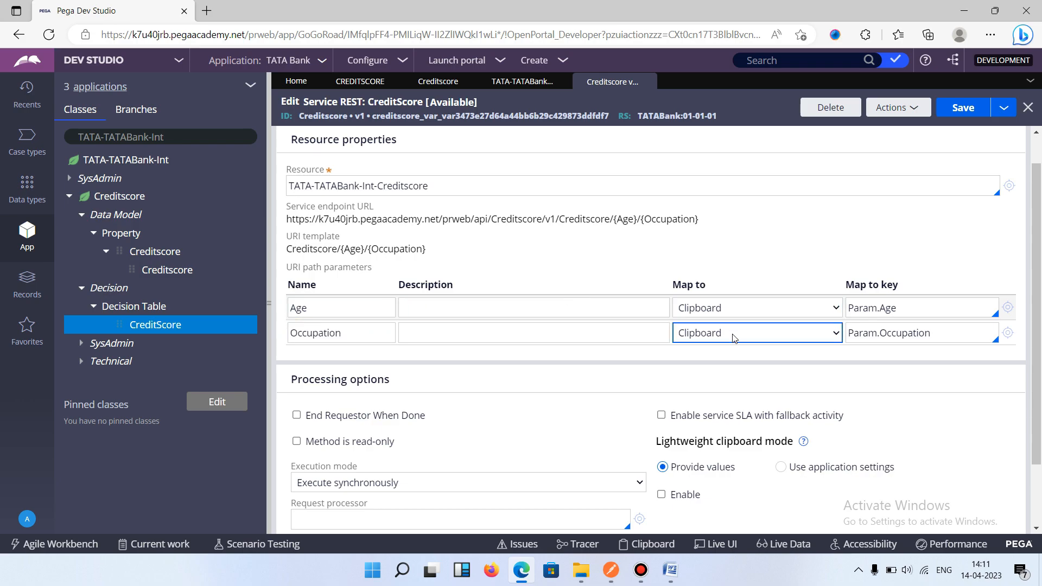
pyautogui.scroll(-1, 724, 359)
pyautogui.scroll(2, 724, 359)
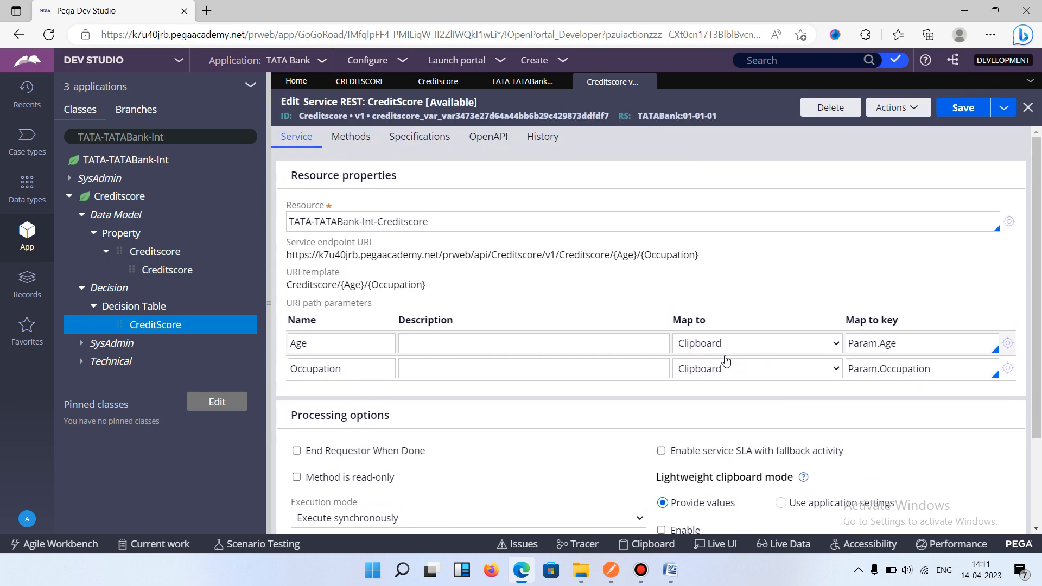
# Step: Assign an activity named Creditscore as the implementation of the service's GET method and open that activity
pyautogui.click(351, 138)
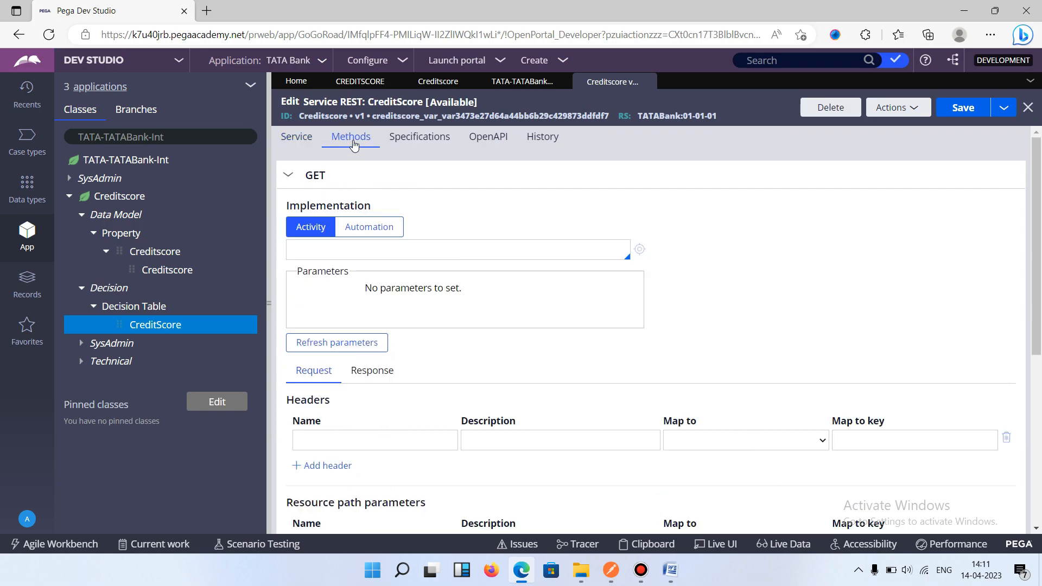
pyautogui.click(339, 175)
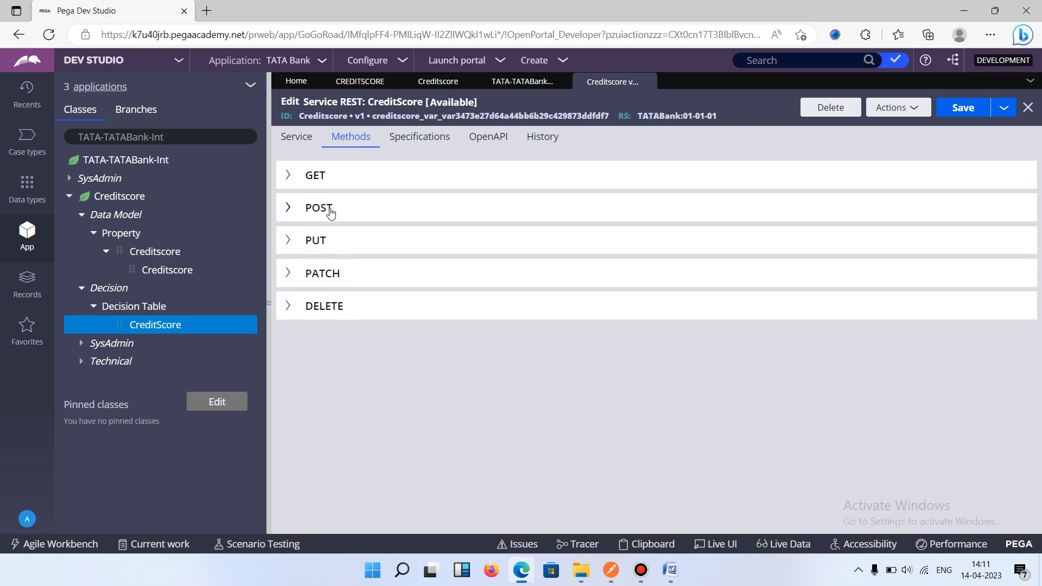
pyautogui.click(329, 178)
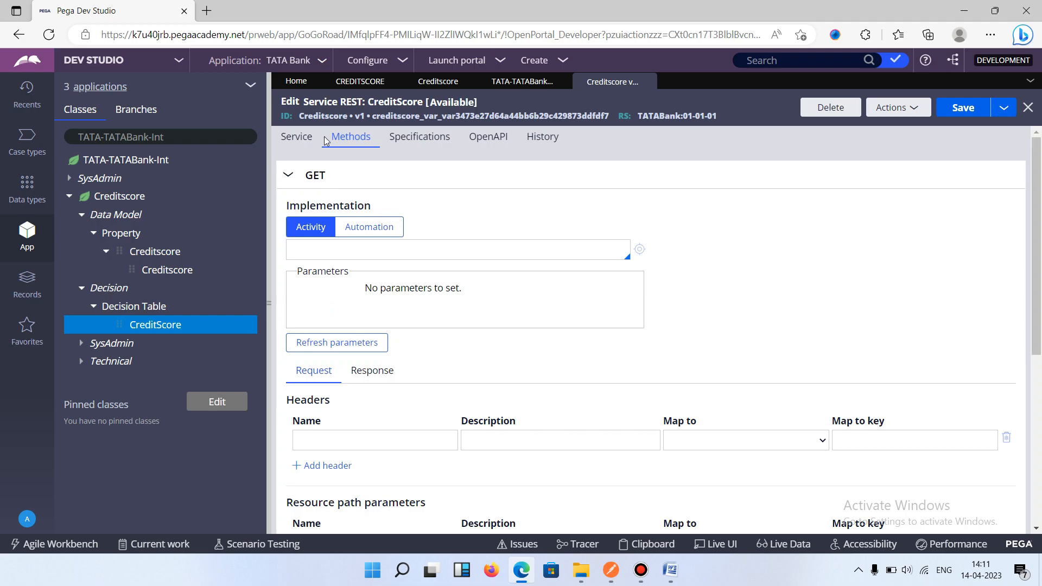
pyautogui.click(383, 254)
pyautogui.write('Crretscoe')
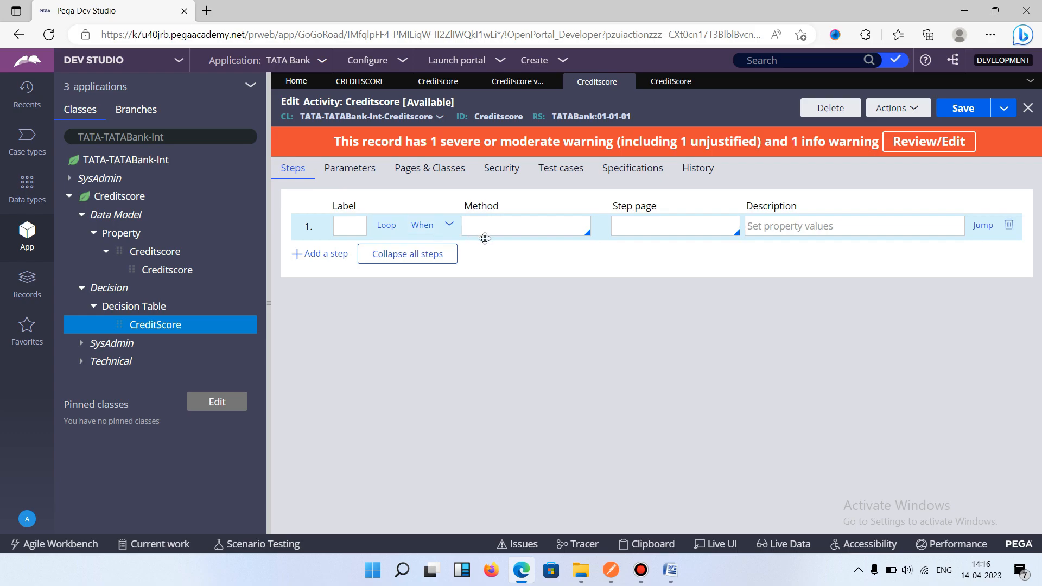
# Step: Examine the CreditScore decision table's conditions, return values and input parameters, and return to the Creditscore activity
pyautogui.click(671, 81)
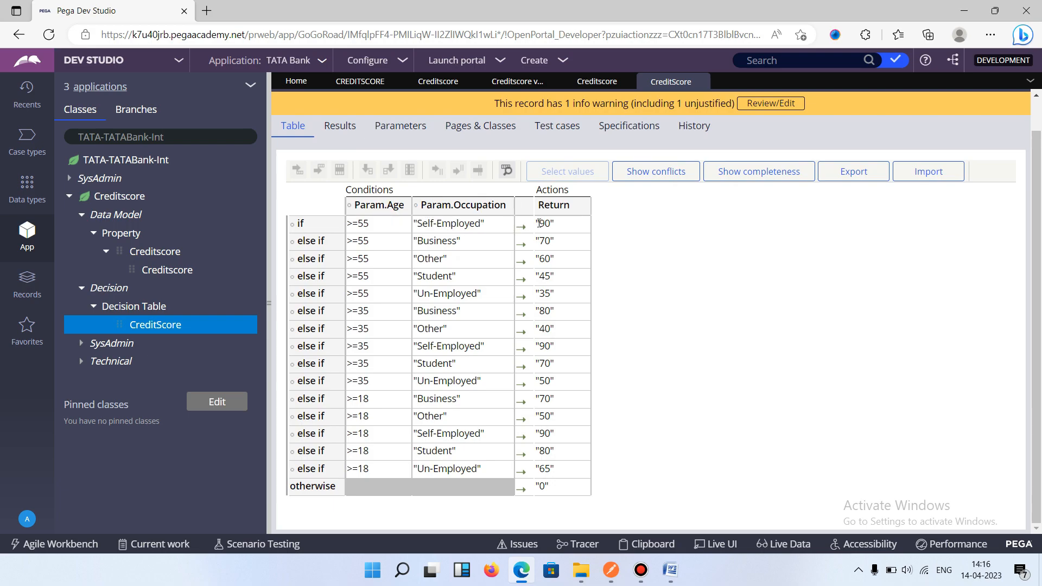
pyautogui.click(552, 226)
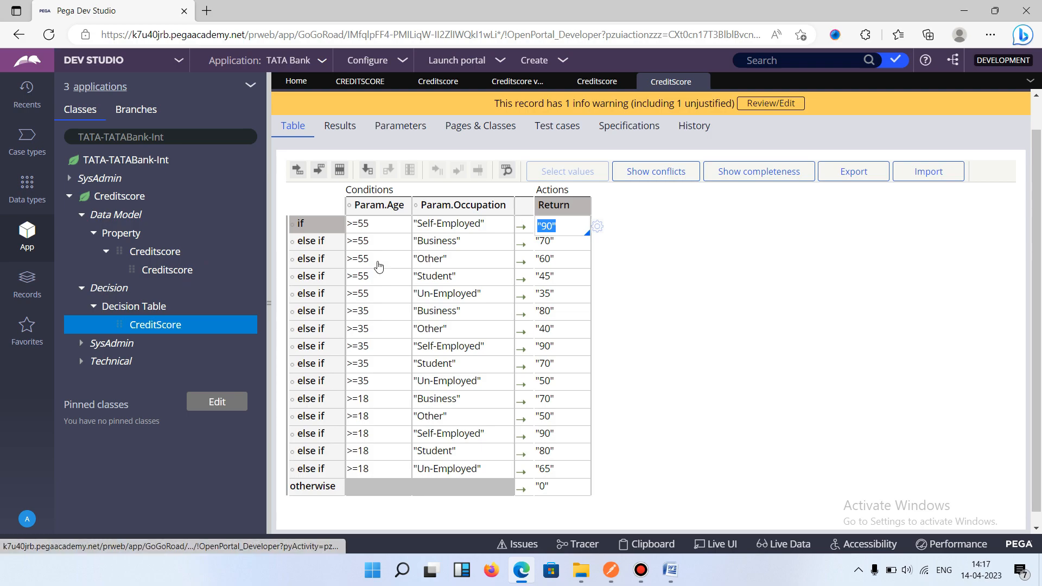
pyautogui.scroll(2, 378, 265)
pyautogui.click(567, 84)
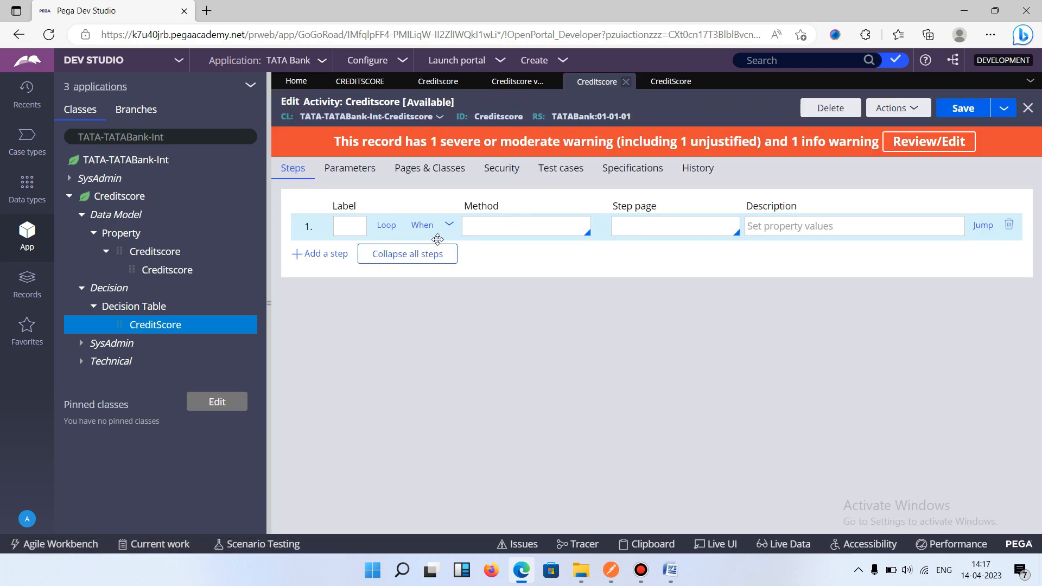
pyautogui.click(527, 227)
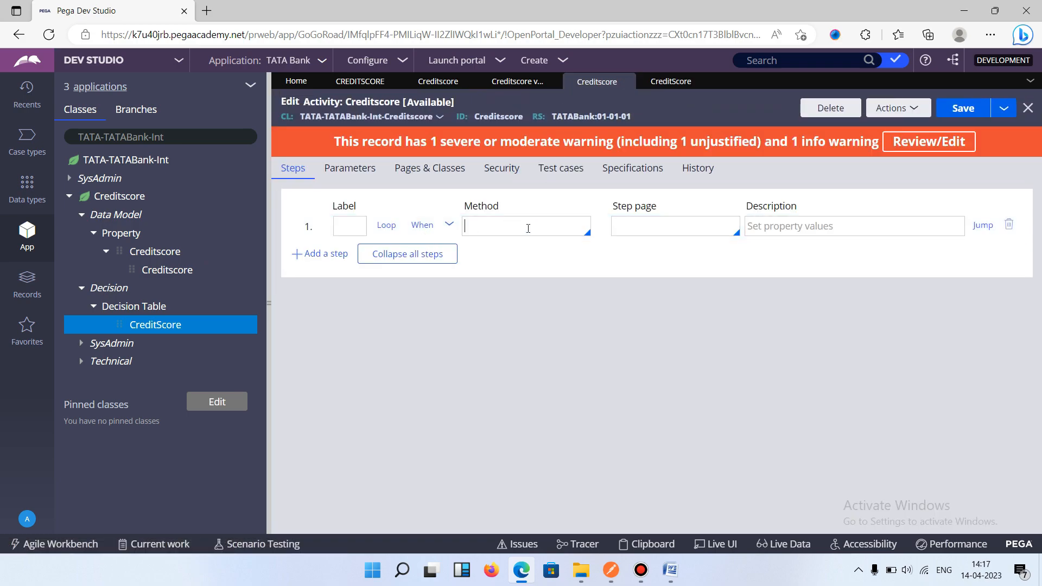
pyautogui.click(642, 82)
pyautogui.click(376, 172)
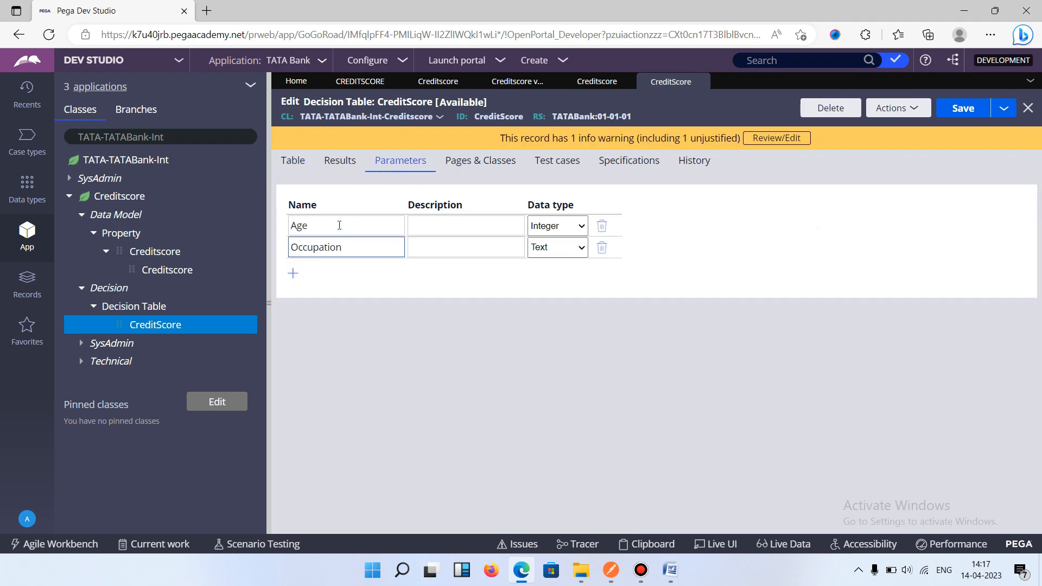
pyautogui.click(595, 81)
# Step: Set the method of the activity's first step to Property-Set and clear the stray text from the second property name
pyautogui.click(509, 225)
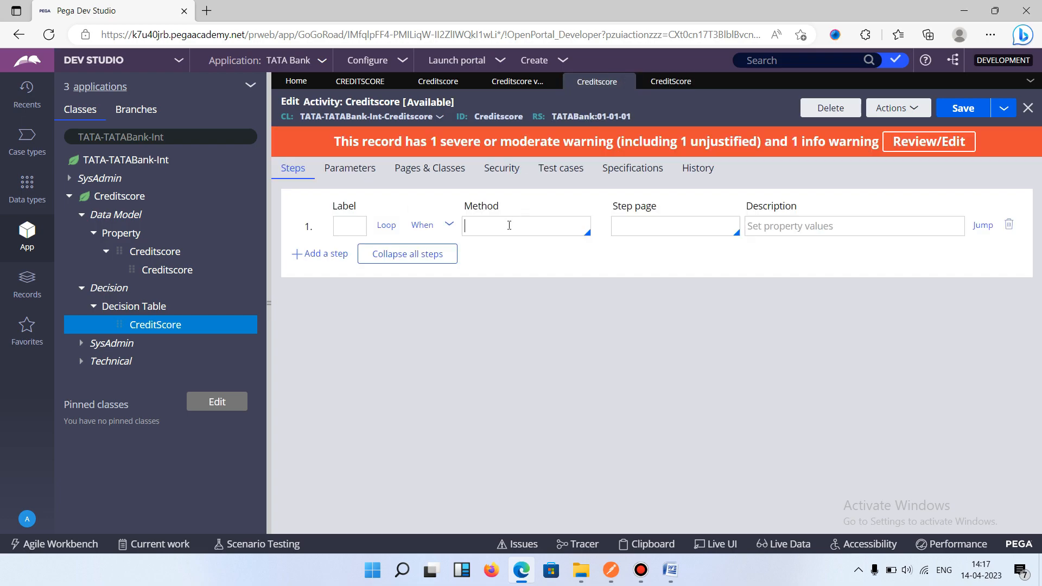
pyautogui.write('Property-Se')
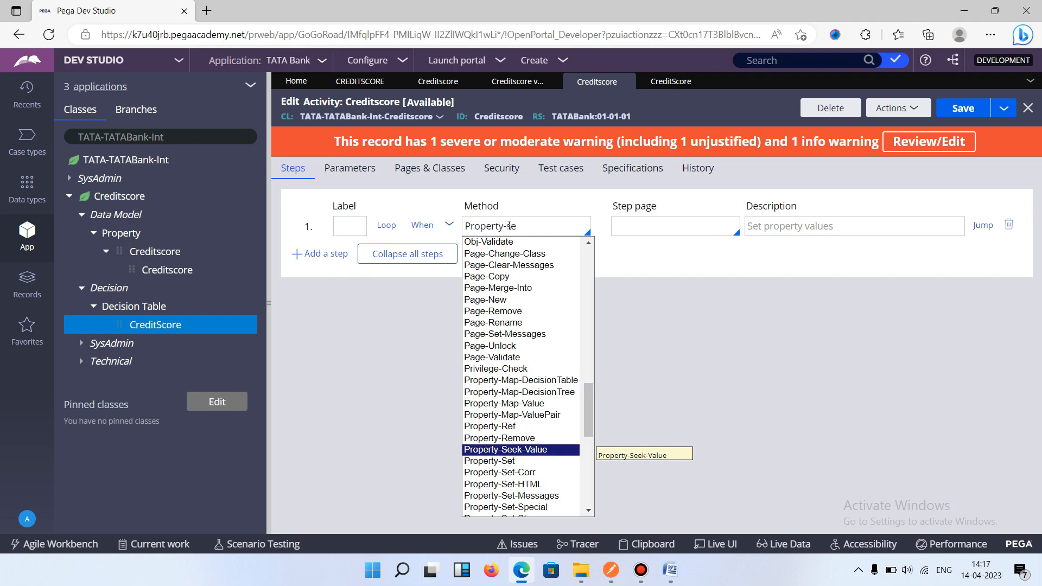
pyautogui.write('t')
pyautogui.press('Return')
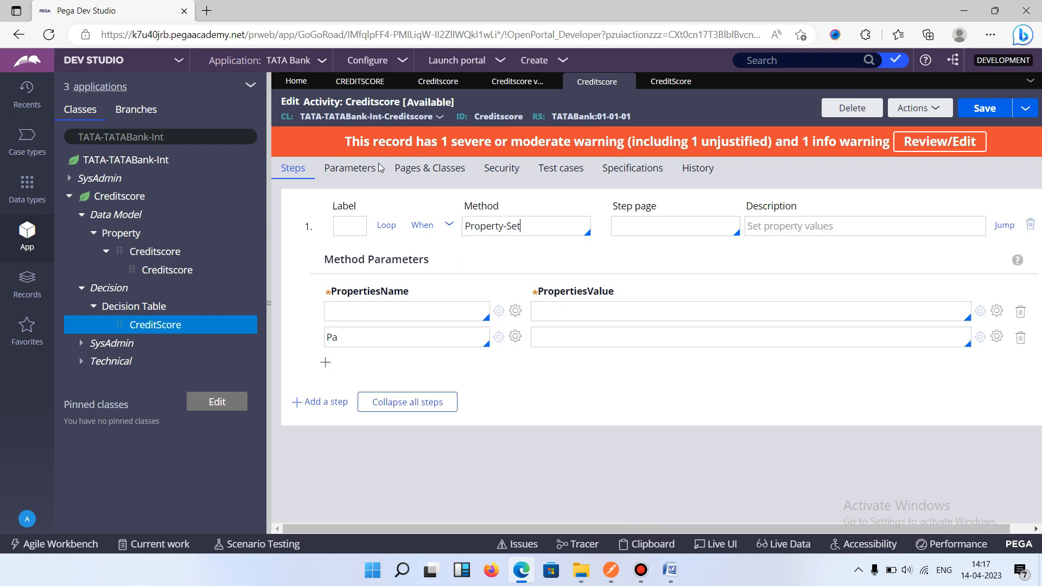
pyautogui.doubleClick(388, 341)
pyautogui.press('BackSpace')
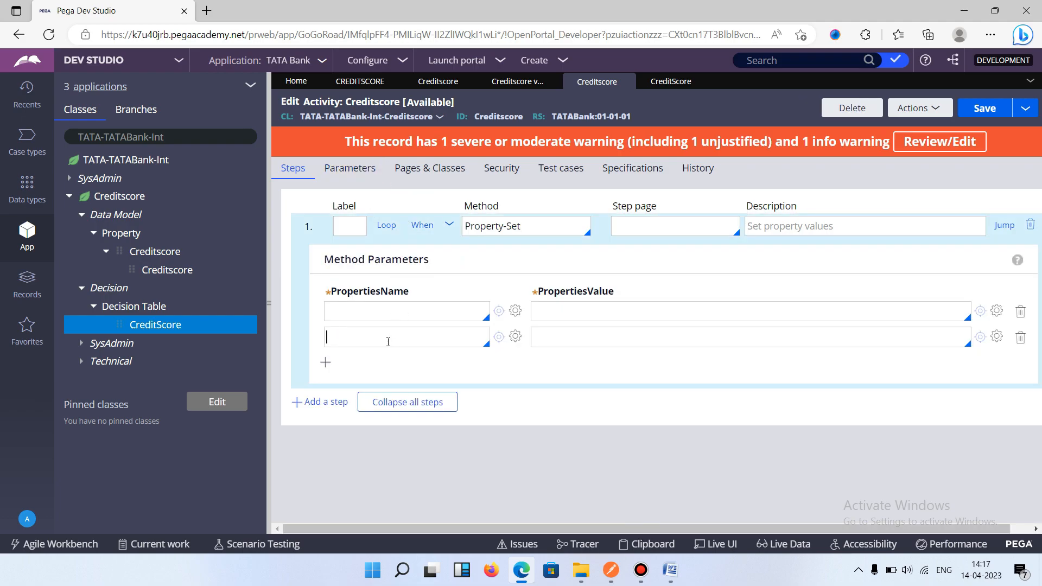
# Step: Add age1 and occ1 as input parameters of the Creditscore activity
pyautogui.click(352, 173)
pyautogui.click(358, 277)
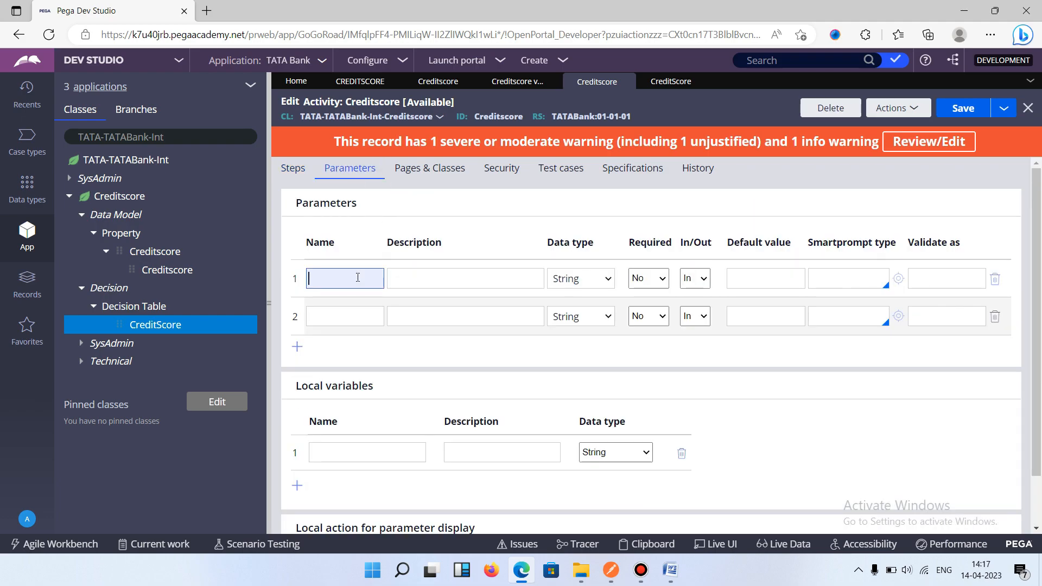
pyautogui.write('age')
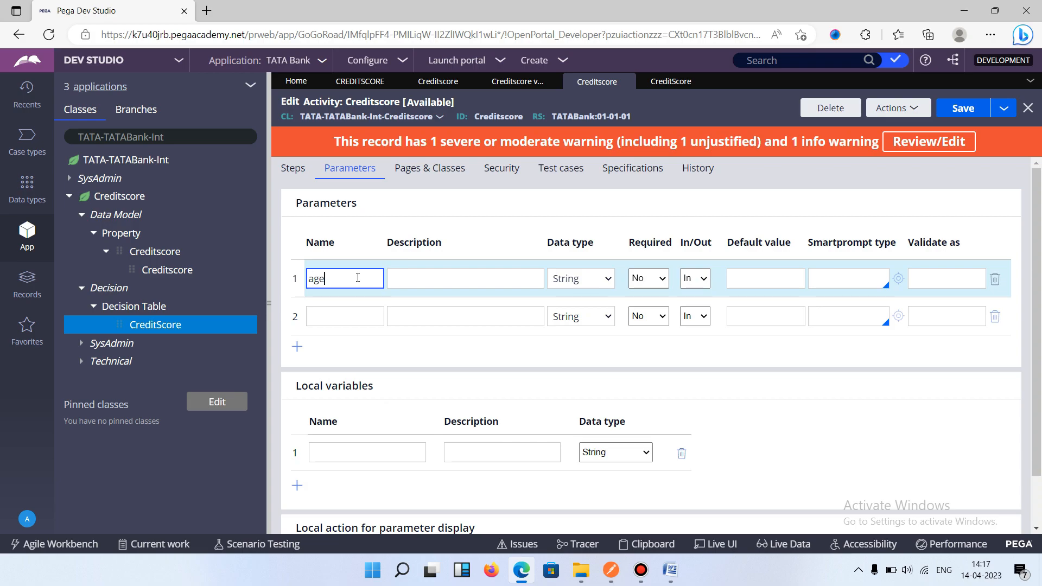
pyautogui.write('1')
pyautogui.click(352, 312)
pyautogui.write('occ1')
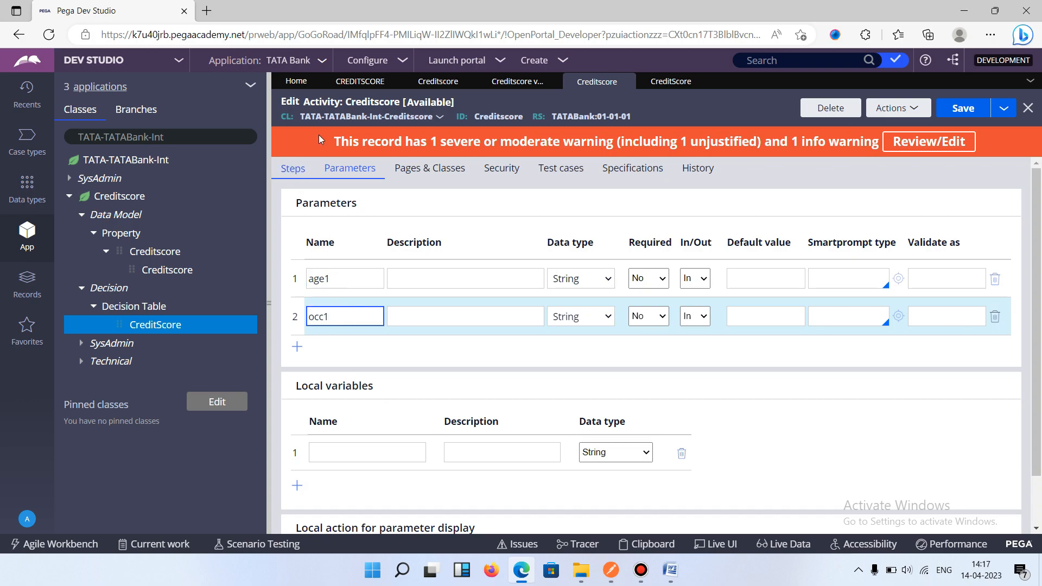
# Step: Check the decision table's parameter names and enter Param.age as the first property name of the Property-Set step
pyautogui.click(292, 168)
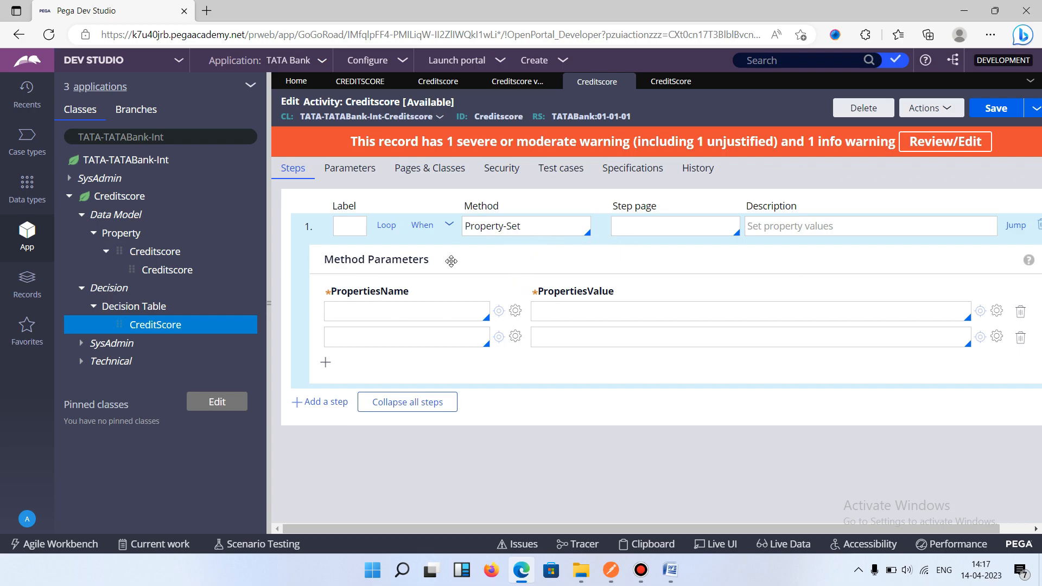
pyautogui.click(646, 84)
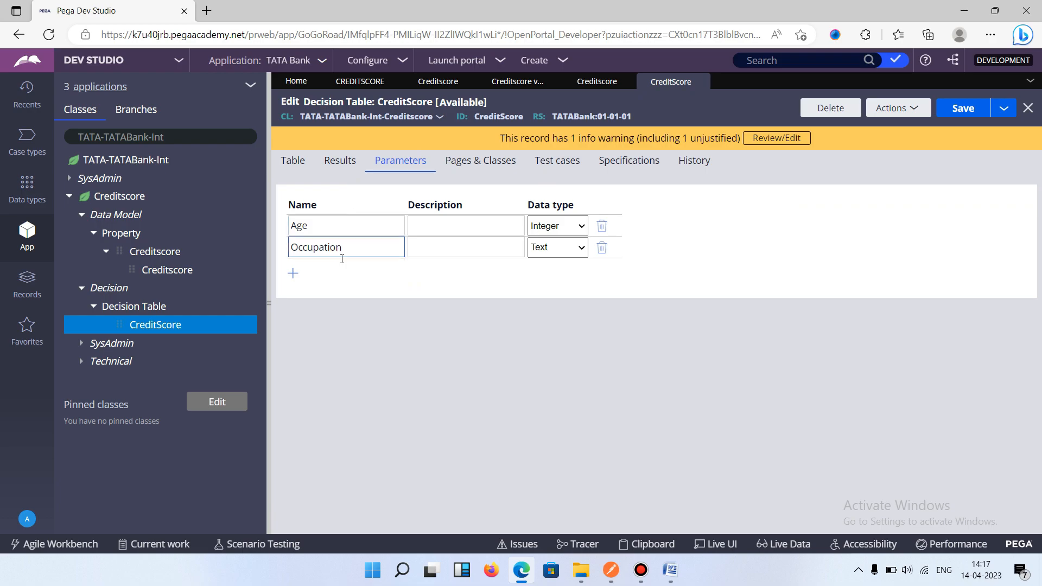
pyautogui.click(595, 81)
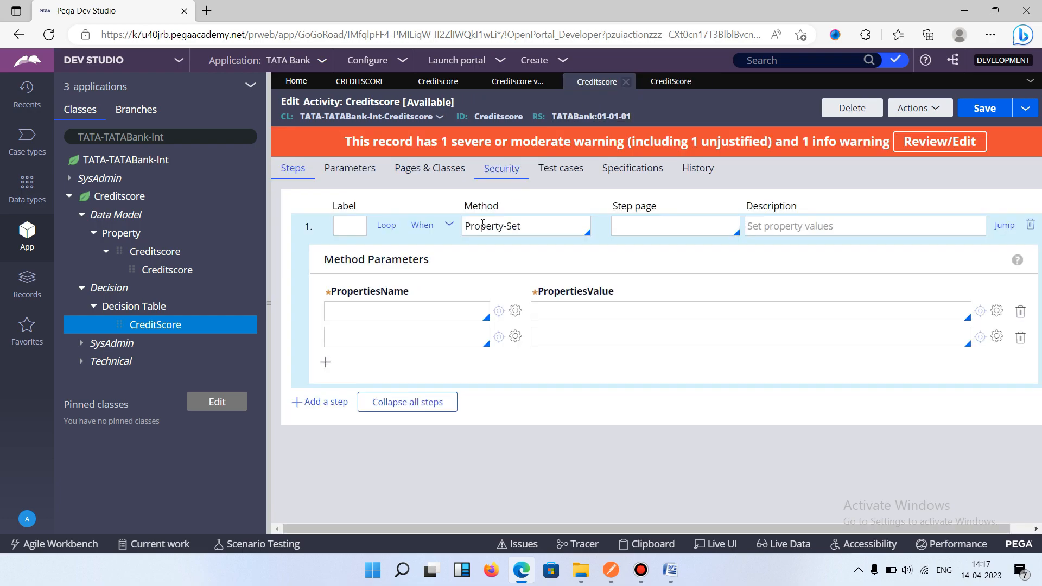
pyautogui.click(387, 314)
pyautogui.write('Param.age')
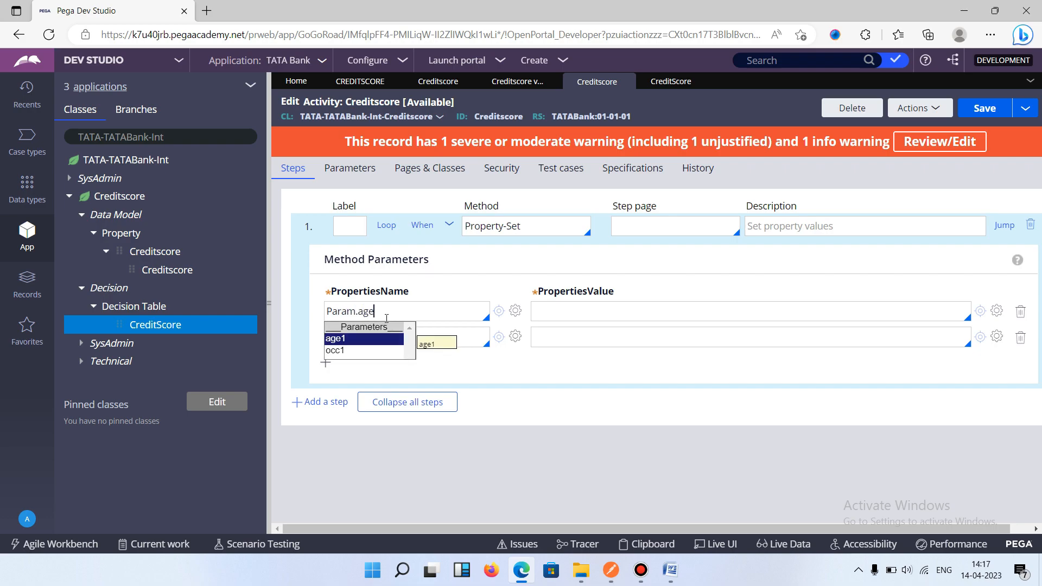
# Step: Recheck the decision table's parameters and enter Param.Occupation as the second property name of the Property-Set step
pyautogui.click(670, 82)
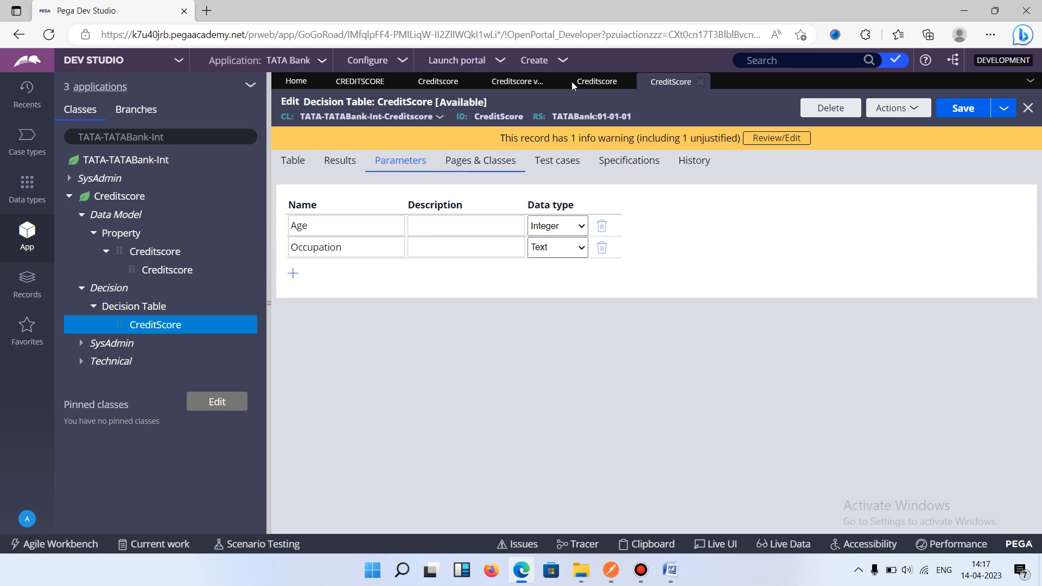
pyautogui.click(597, 81)
pyautogui.click(358, 374)
pyautogui.click(369, 337)
pyautogui.write('Param')
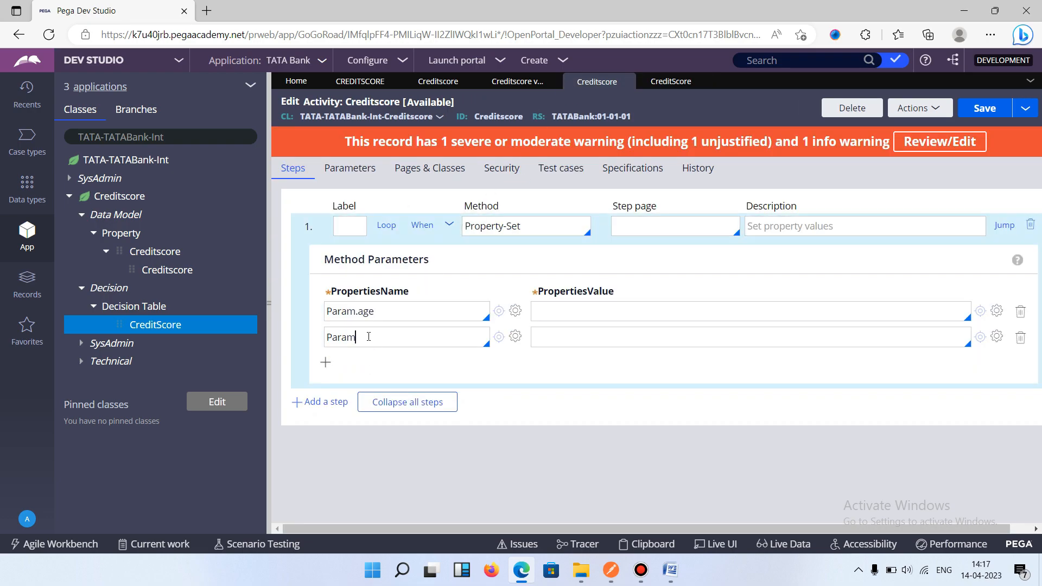
pyautogui.write('.O')
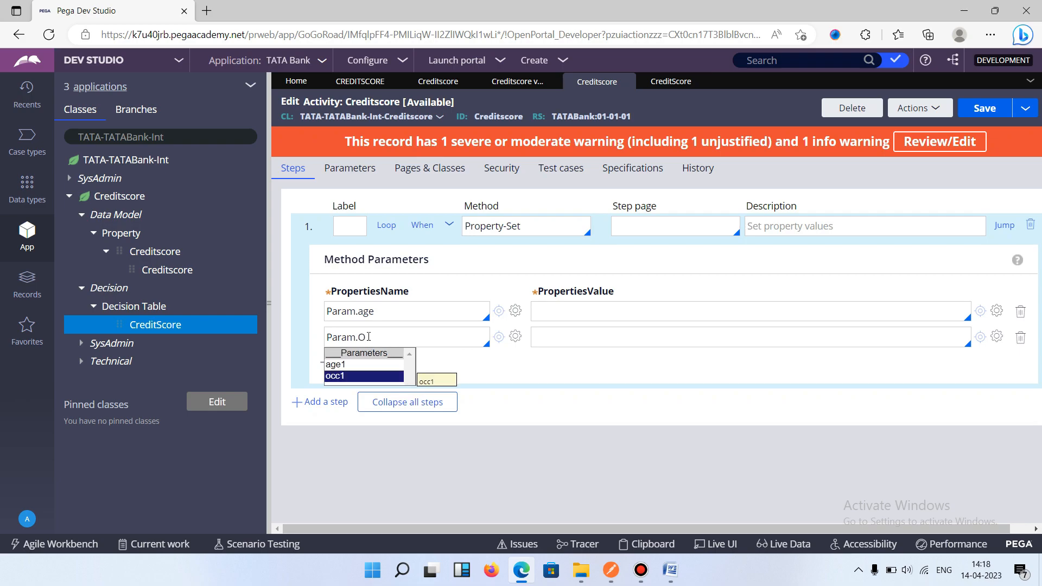
pyautogui.write('ccp')
pyautogui.write('pation')
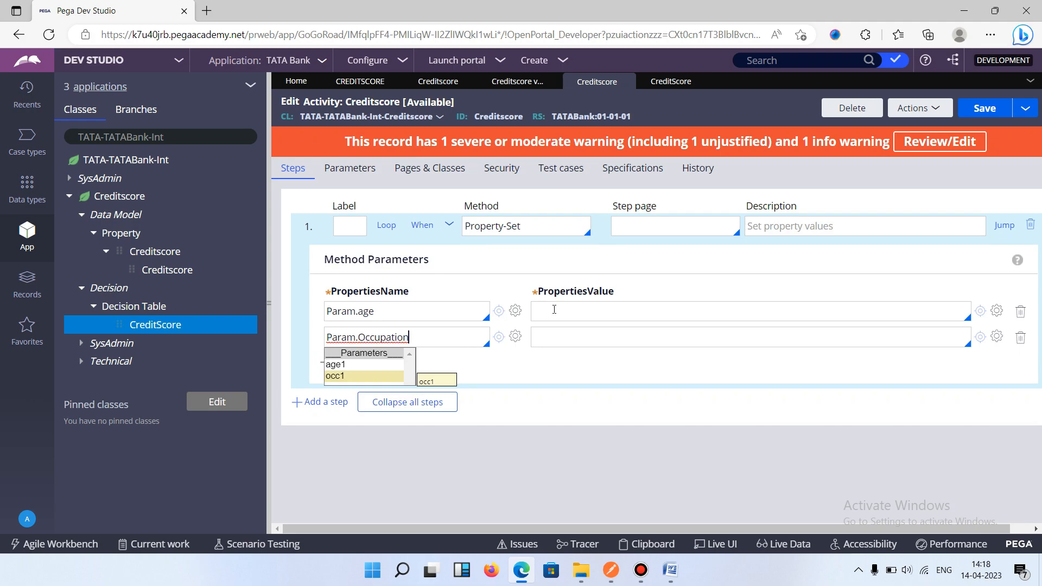
# Step: Compare the activity's input parameters and Property-Set property names with the parameters of the CreditScore decision table
pyautogui.click(610, 311)
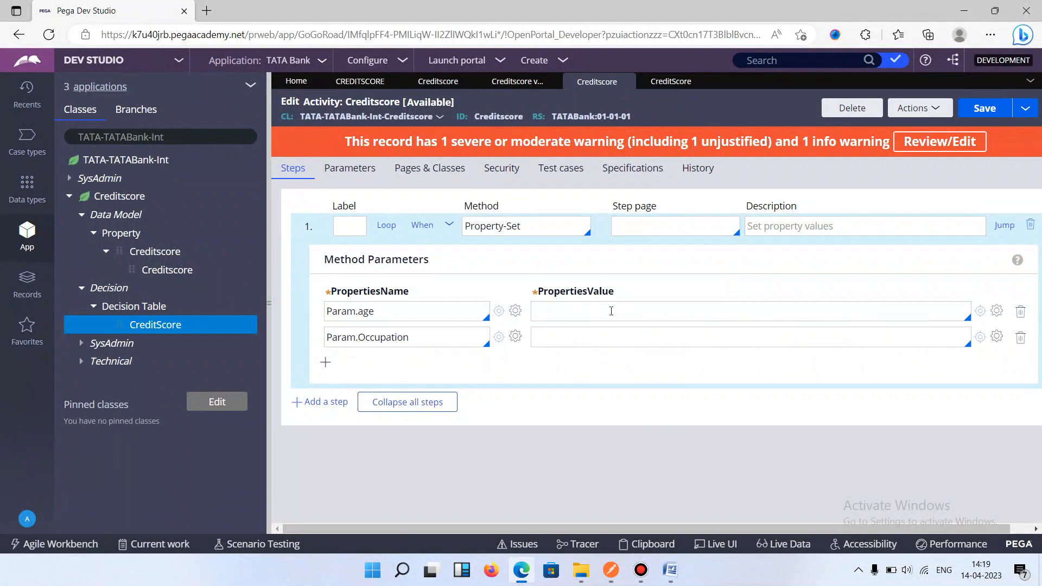
pyautogui.click(363, 174)
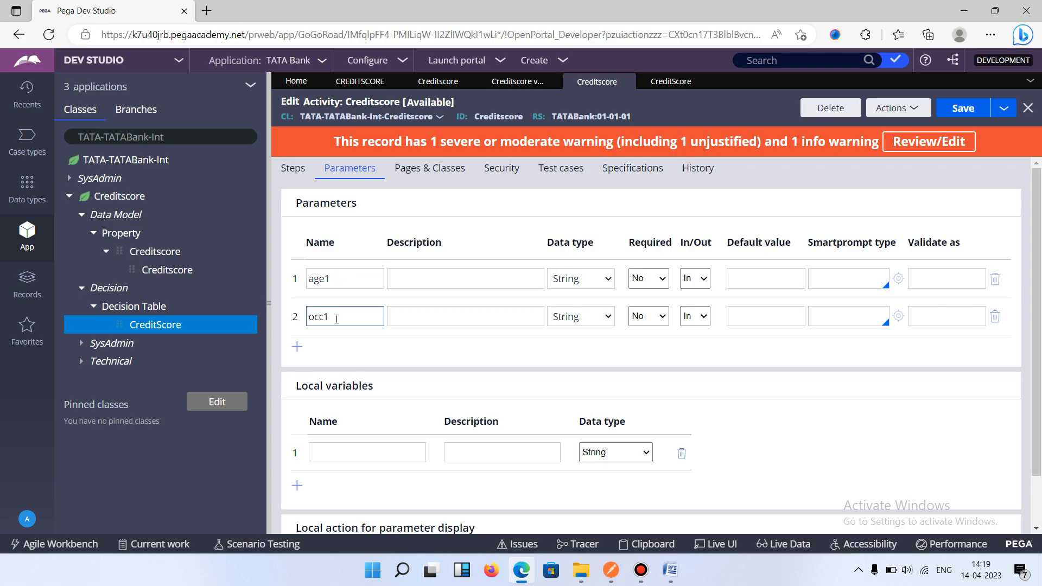
pyautogui.doubleClick(332, 279)
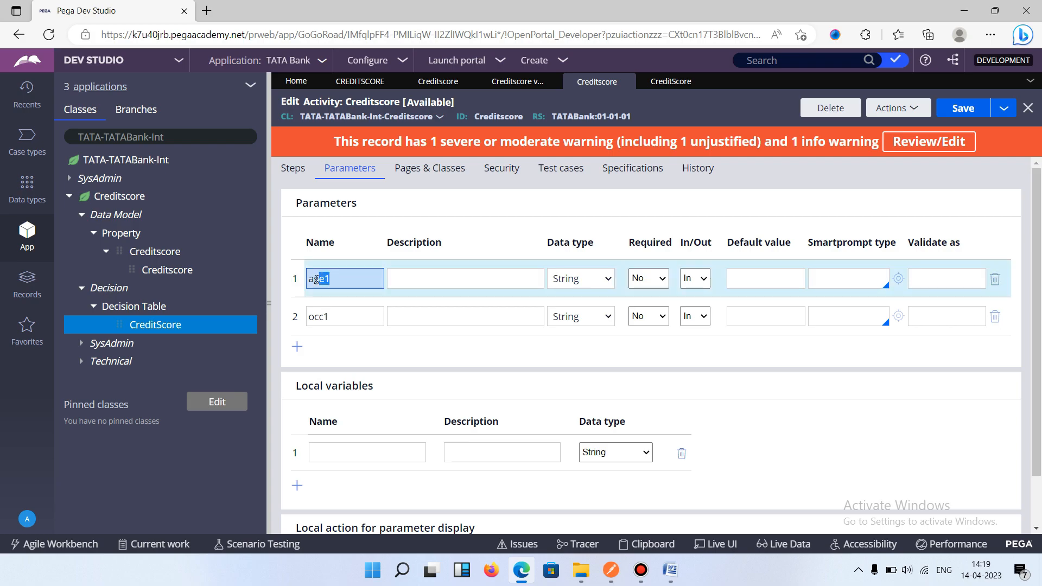
pyautogui.moveTo(340, 313); pyautogui.dragTo(303, 316)
pyautogui.click(293, 169)
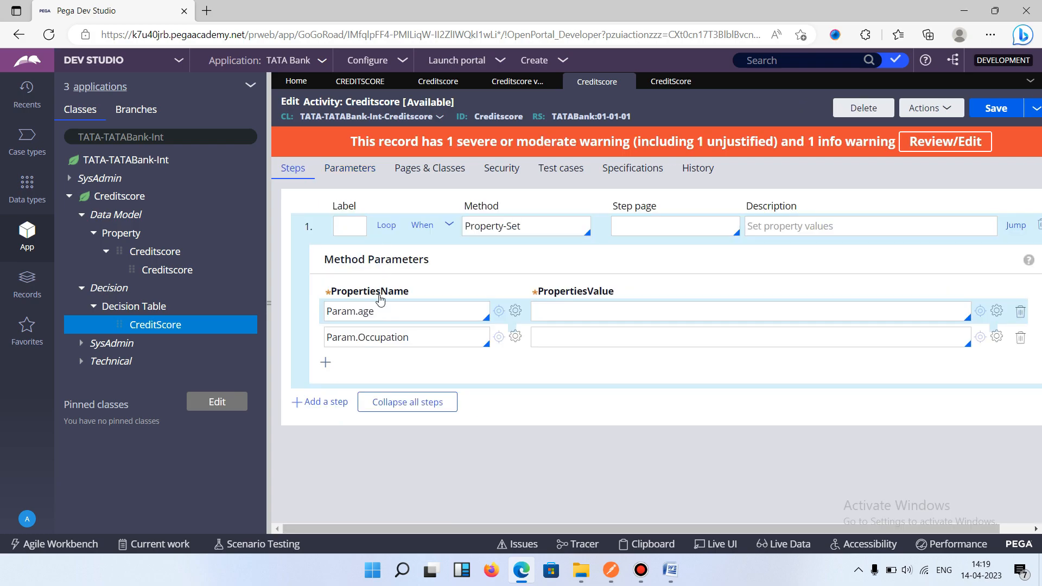
pyautogui.click(350, 169)
pyautogui.click(293, 168)
pyautogui.click(650, 81)
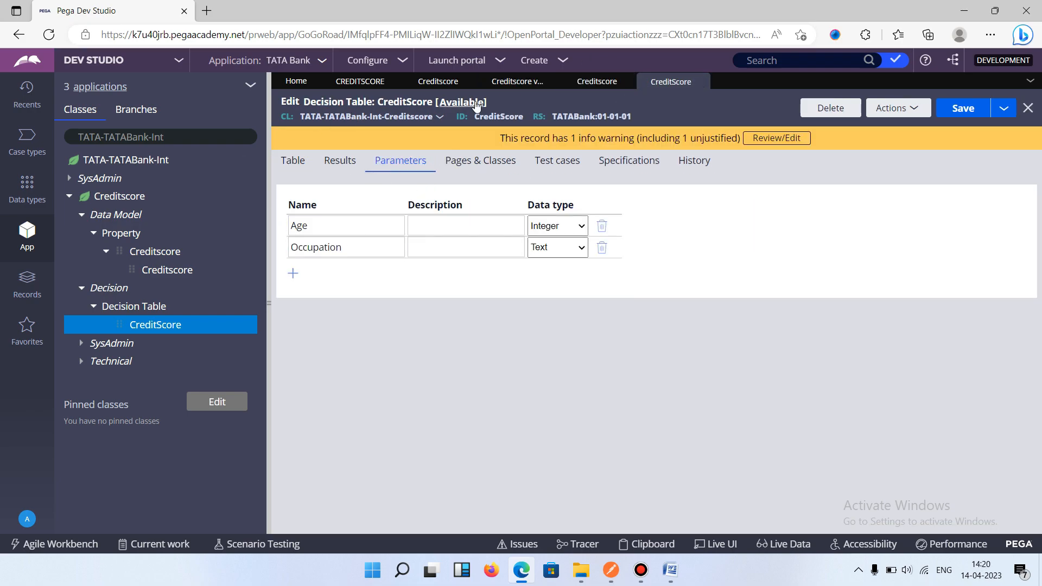
pyautogui.click(596, 80)
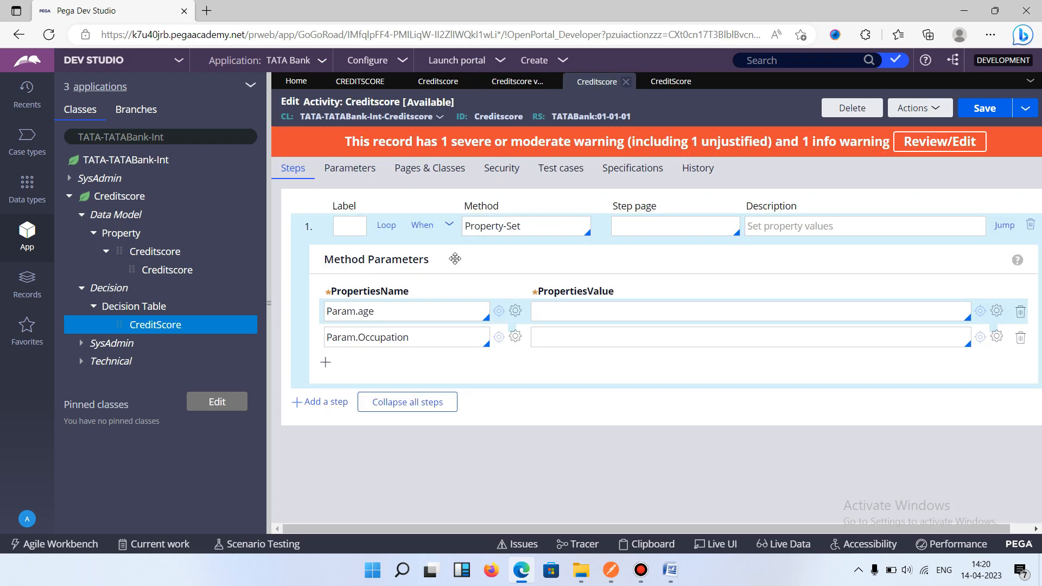
pyautogui.tripleClick(387, 313)
pyautogui.tripleClick(437, 336)
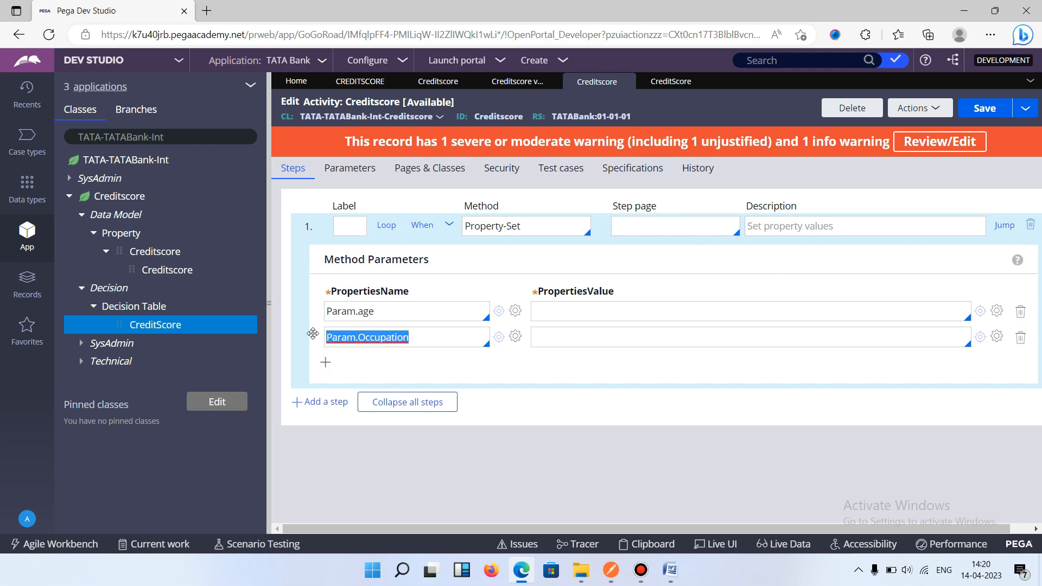
# Step: Set the Property-Set values to Param.age1 for Param.age and Param.occ1 for Param.Occupation, and check them against the activity's parameters
pyautogui.click(643, 312)
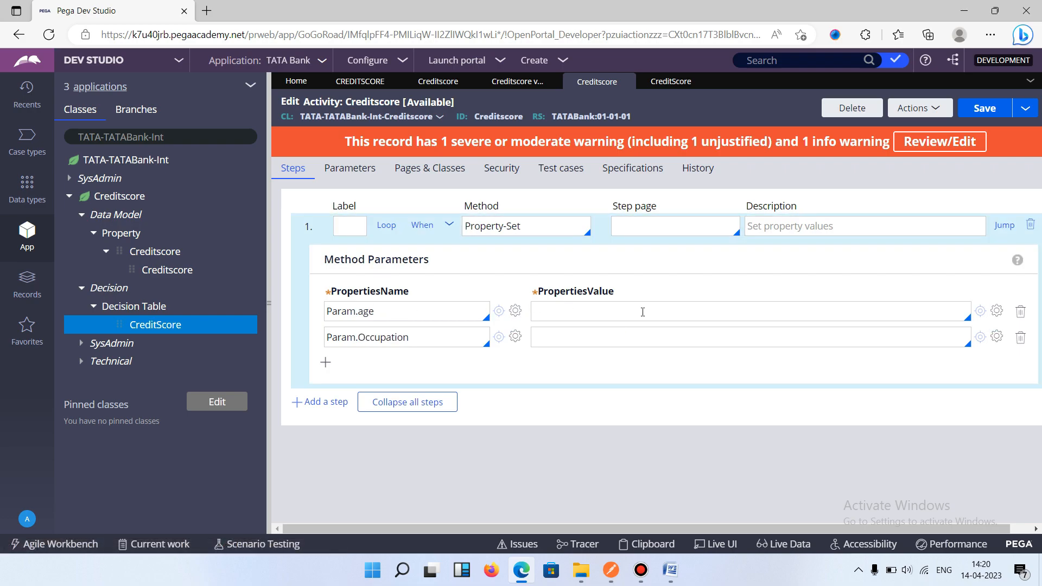
pyautogui.press('Down')
pyautogui.press('Return')
pyautogui.click(643, 331)
pyautogui.press('Down')
pyautogui.press('Down')
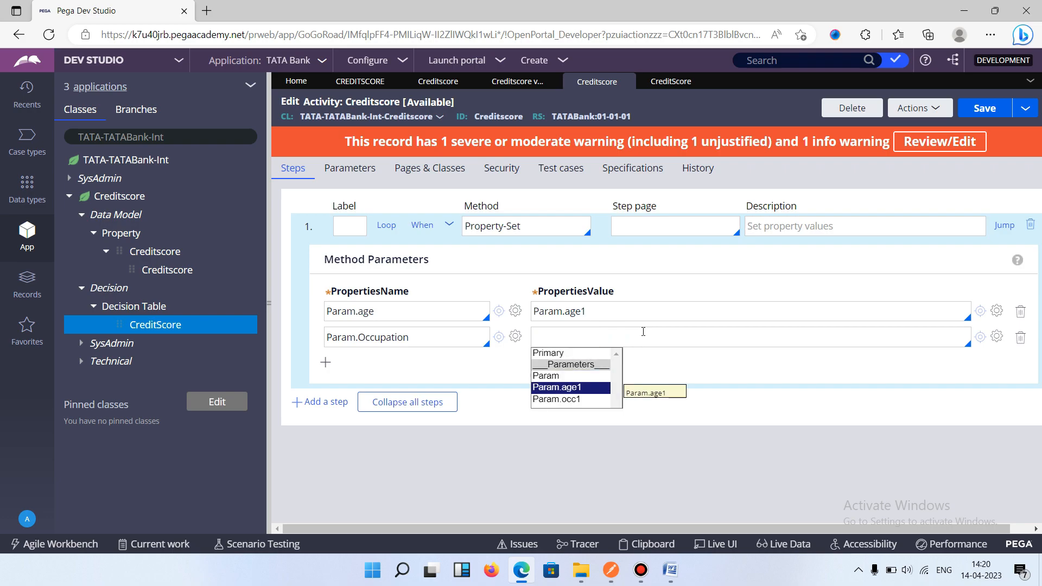
pyautogui.press('Return')
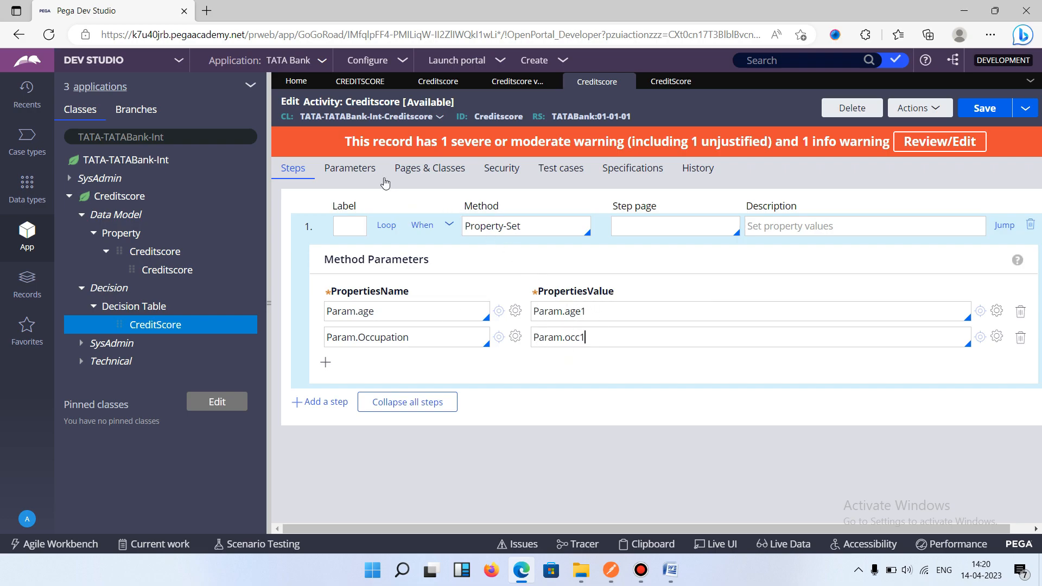
pyautogui.click(350, 169)
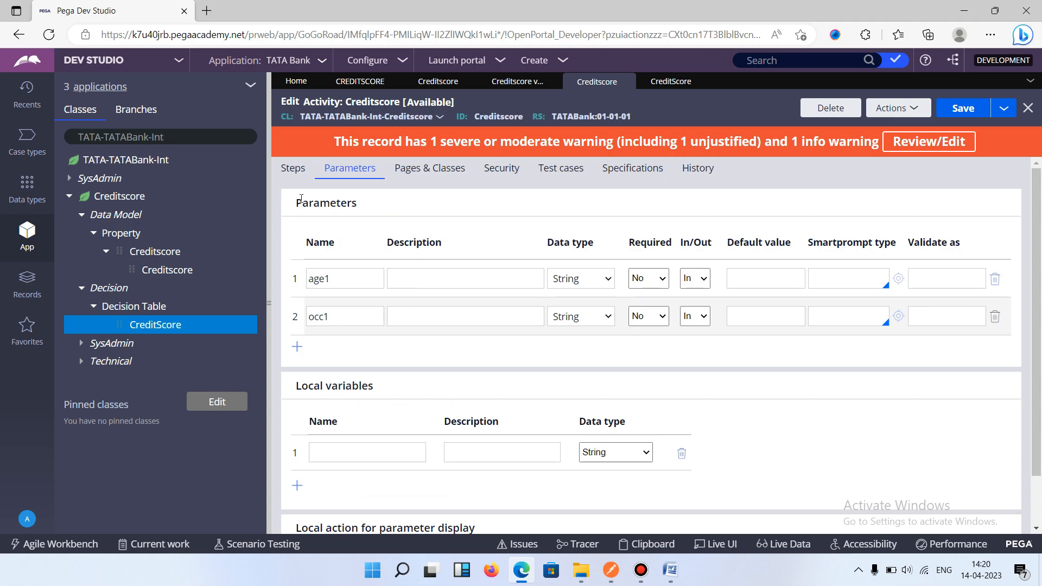
pyautogui.click(297, 171)
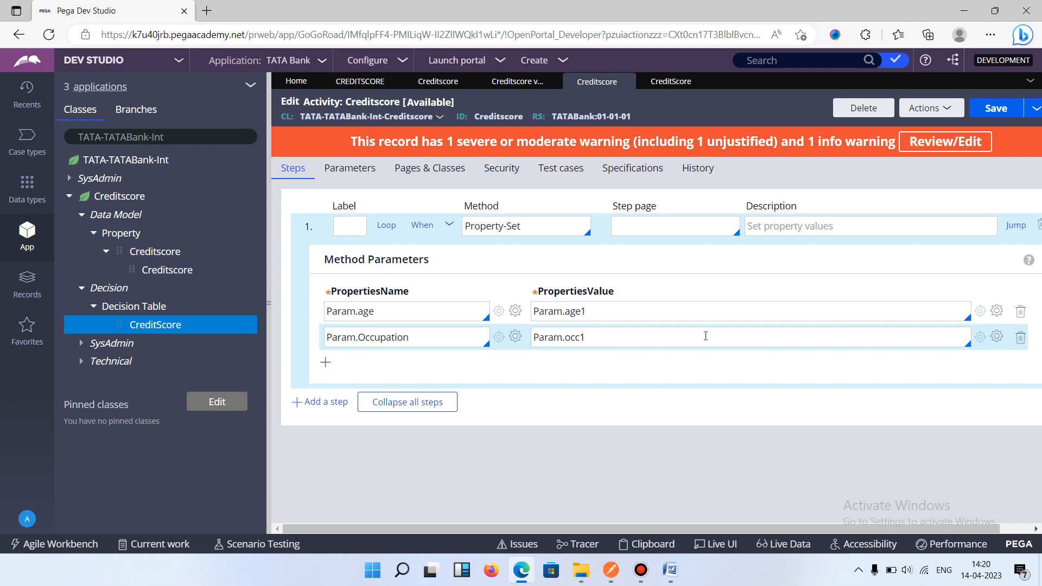
# Step: Collapse the first step and add a second activity step with the method Property-Map-DecisionTable
pyautogui.click(362, 402)
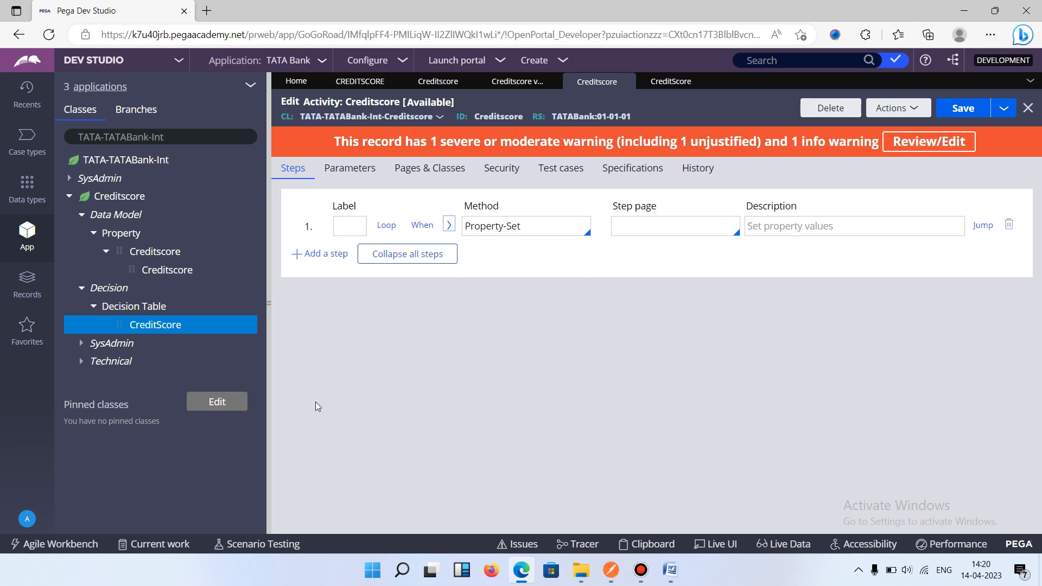
pyautogui.click(339, 255)
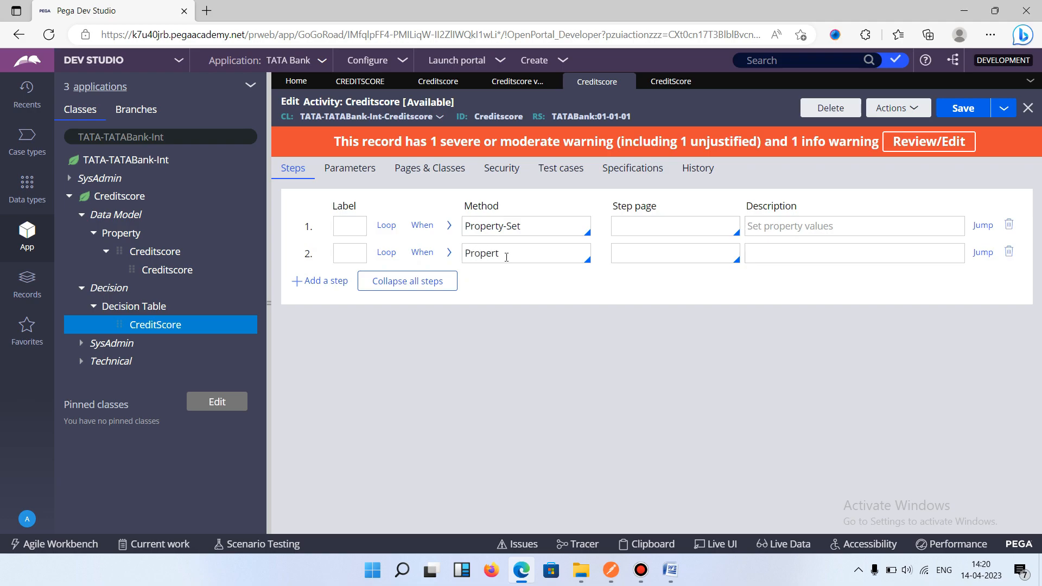
pyautogui.write('Property-mao')
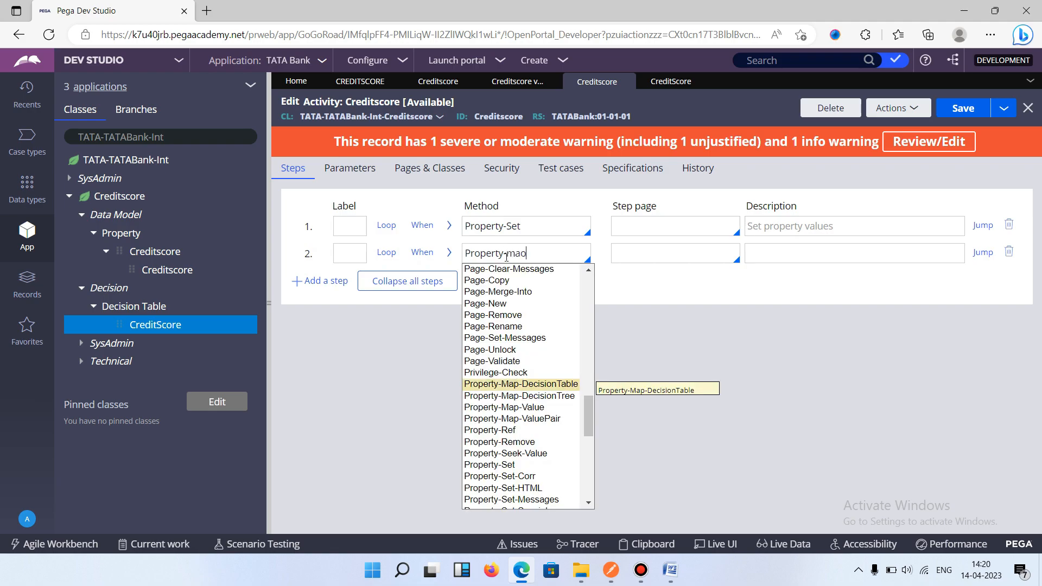
pyautogui.press('Return')
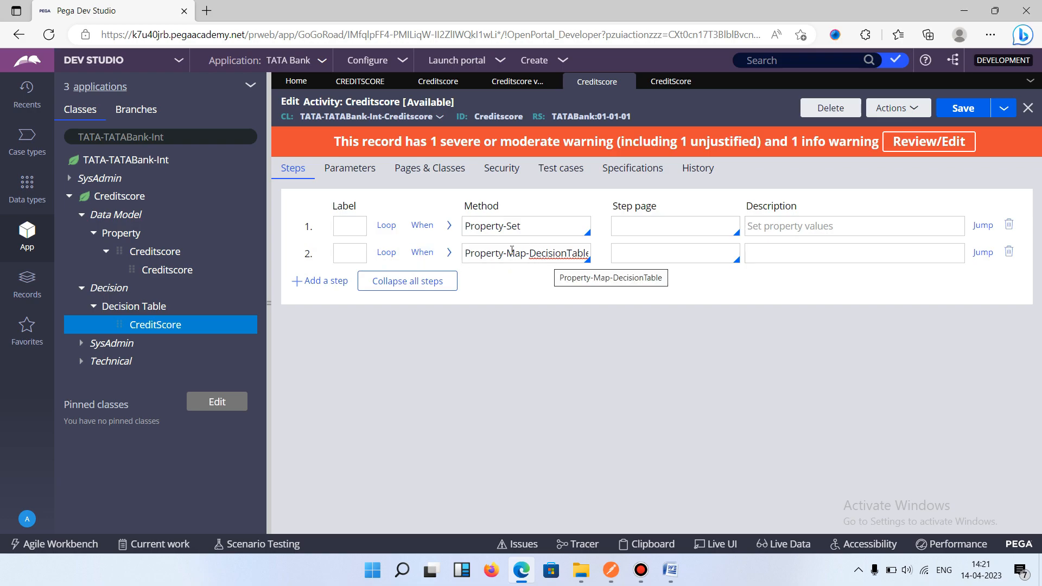
# Step: Set the PropertyName of the Property-Map-DecisionTable step to .Creditscore.Creditscore
pyautogui.click(449, 252)
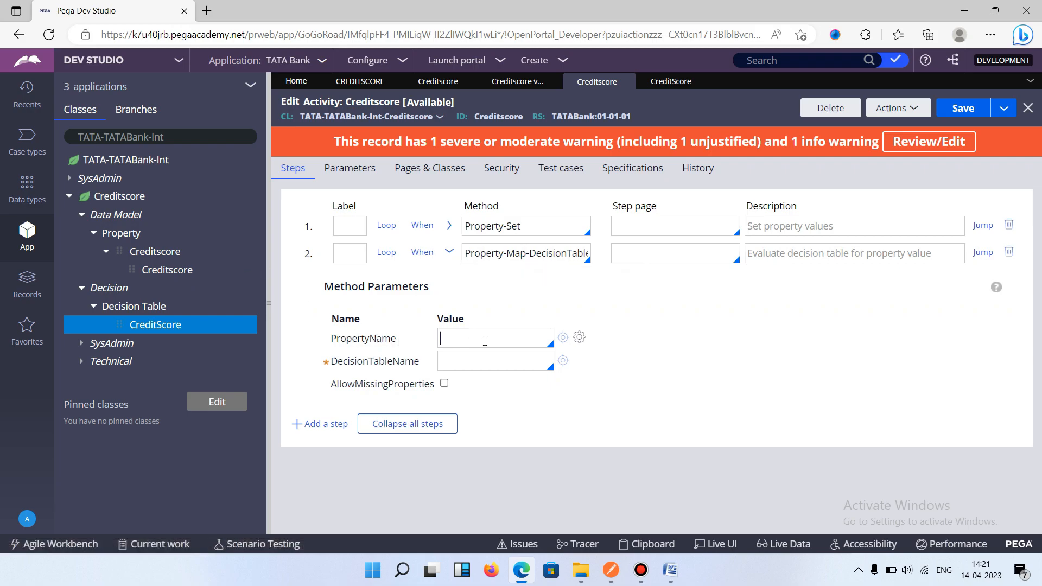
pyautogui.press('Down')
pyautogui.press('Return')
pyautogui.write('.Creditscore')
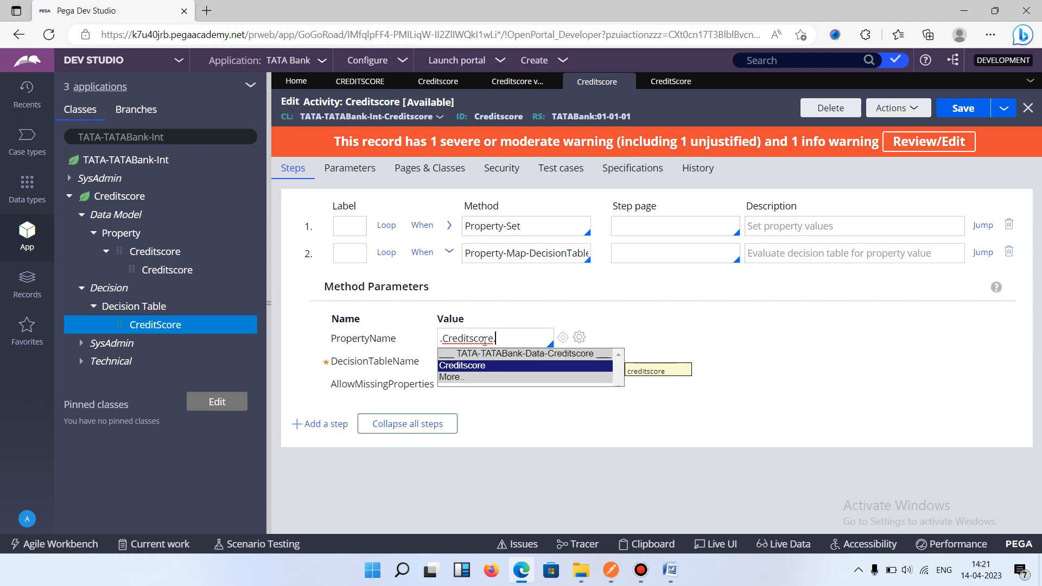
pyautogui.press('Return')
pyautogui.moveTo(484, 341); pyautogui.dragTo(440, 339)
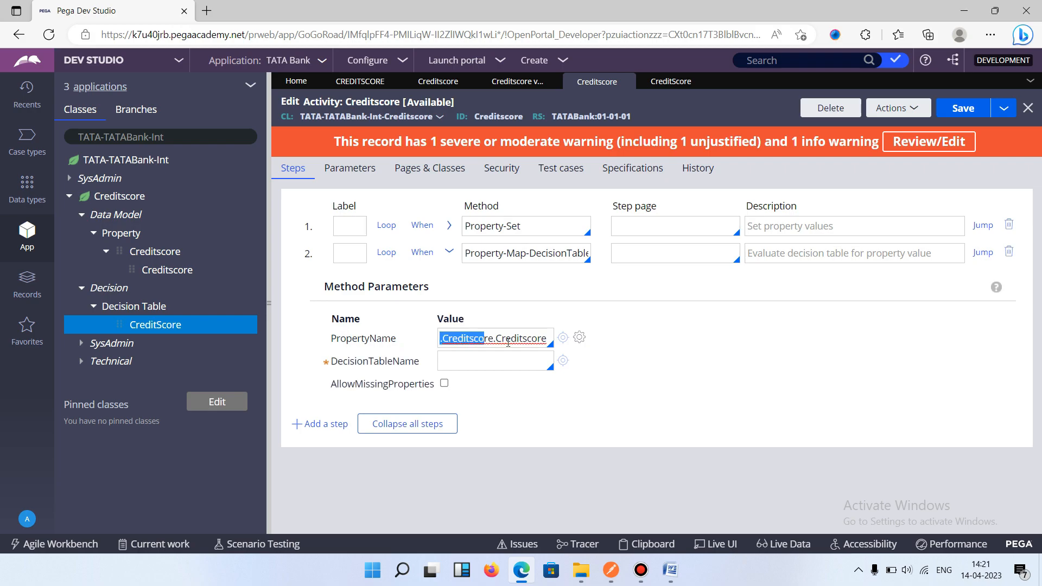
pyautogui.doubleClick(495, 339)
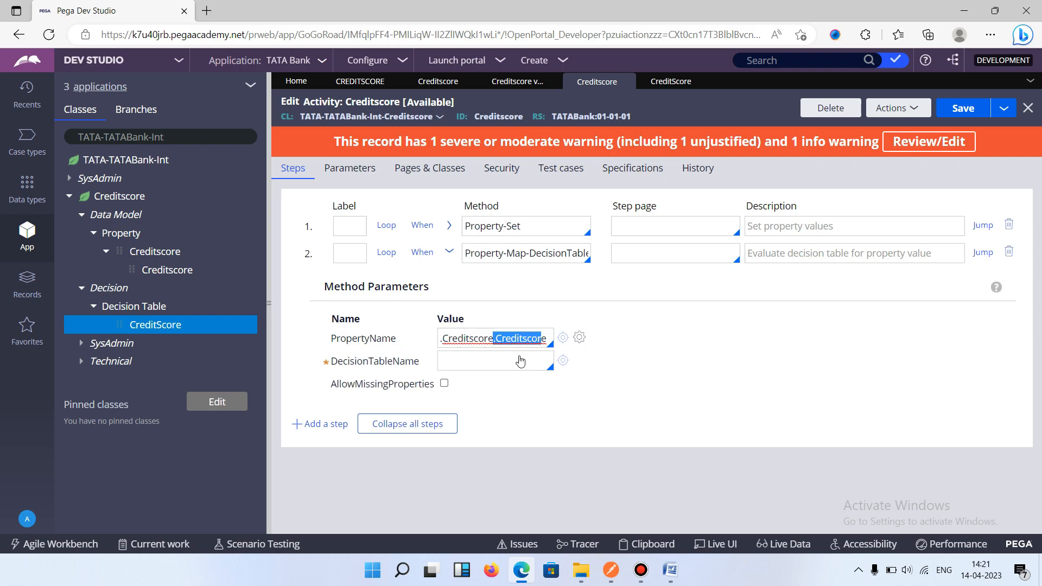
# Step: Choose CreditScore as the DecisionTableName of the Property-Map-DecisionTable step
pyautogui.click(488, 361)
pyautogui.press('Down')
pyautogui.press('Down')
pyautogui.press('Up')
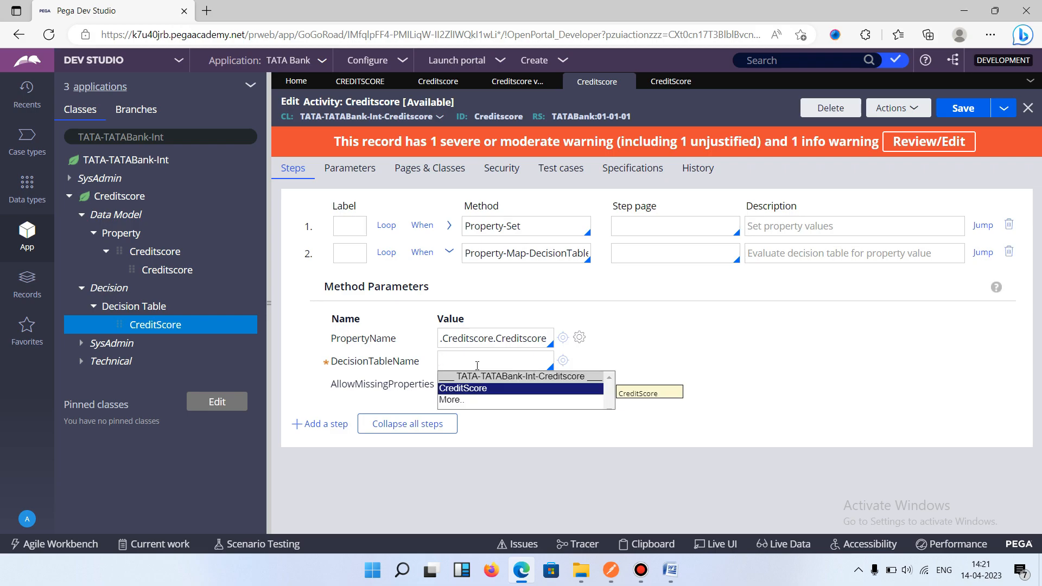
pyautogui.press('Return')
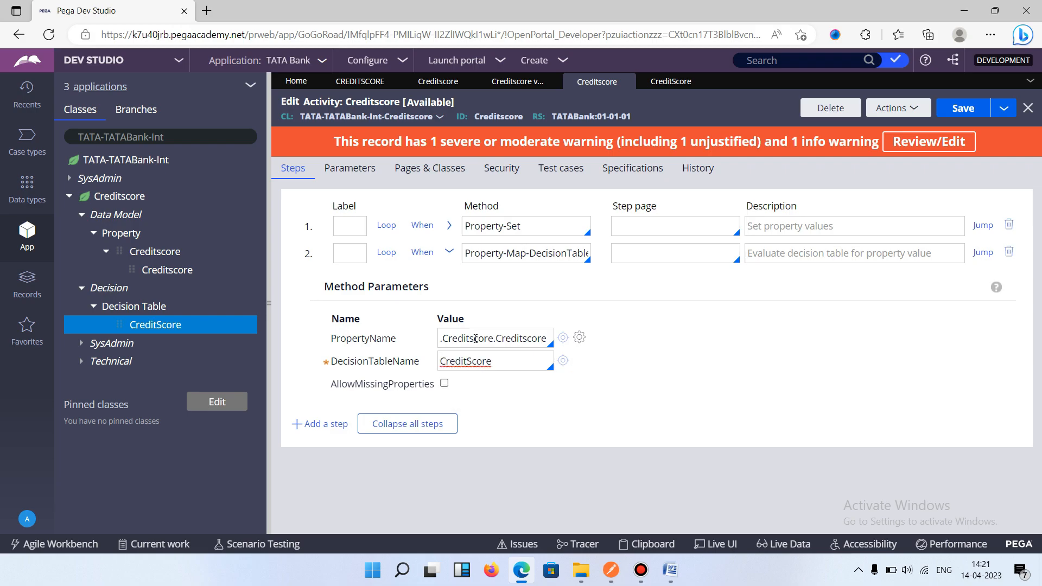
# Step: Review the method parameters of both steps and save the Creditscore activity
pyautogui.click(450, 221)
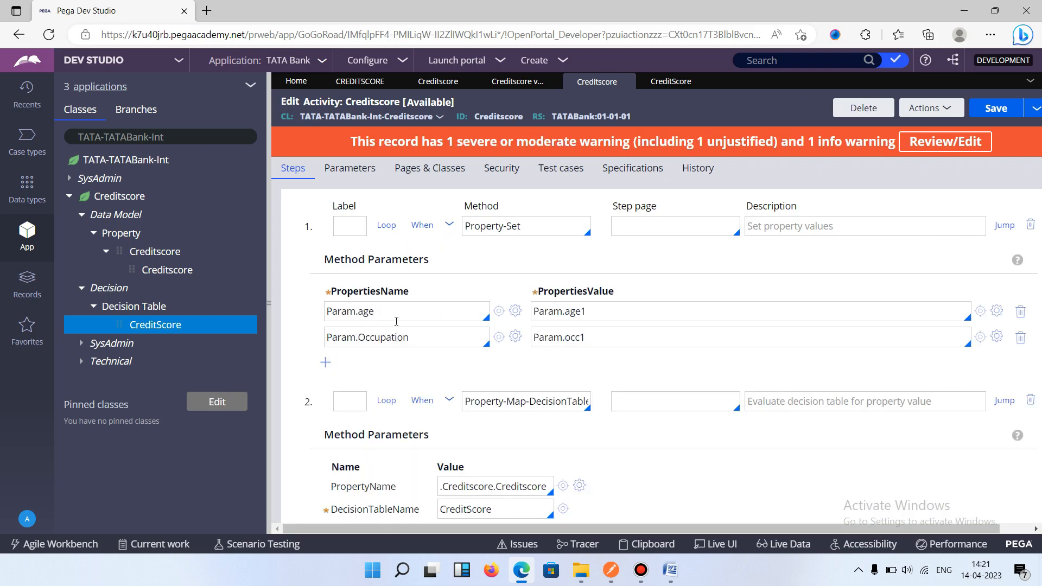
pyautogui.click(449, 225)
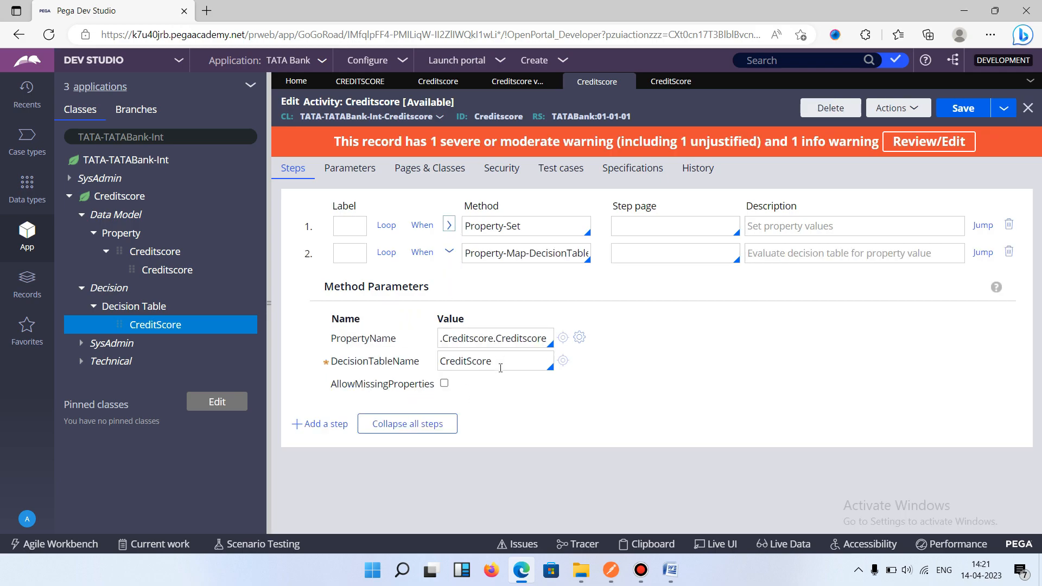
pyautogui.moveTo(543, 337); pyautogui.dragTo(443, 345)
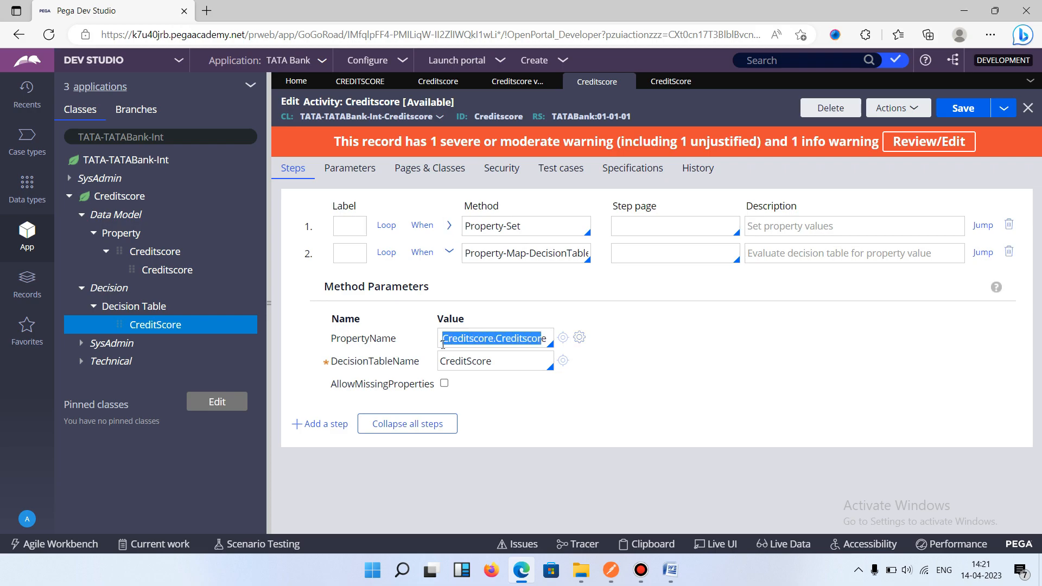
pyautogui.click(953, 109)
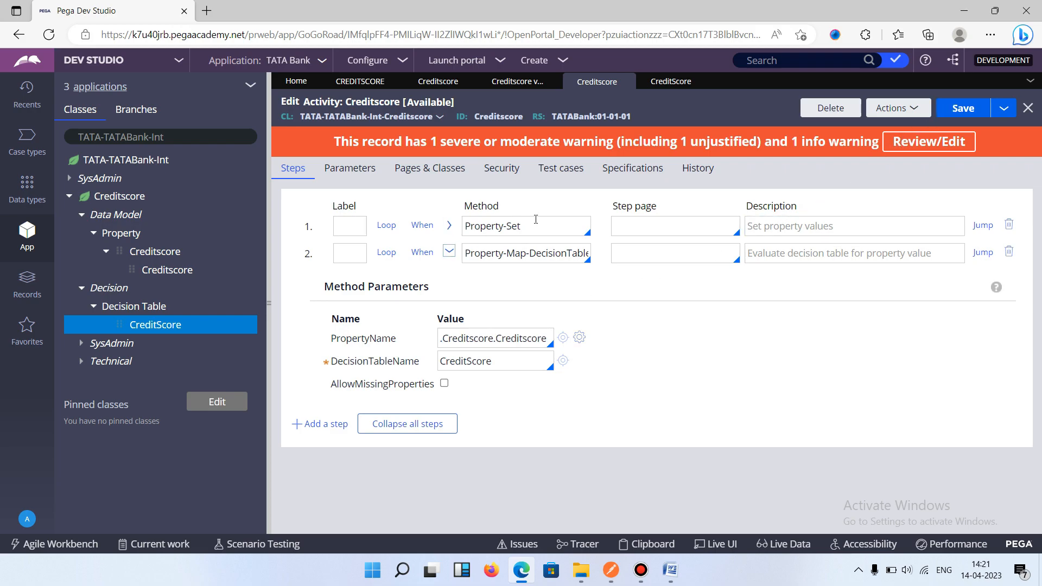
# Step: Test-run the Creditscore activity with age1 set to 25 and occ1 set to Student, and close the run windows
pyautogui.click(894, 108)
pyautogui.click(890, 127)
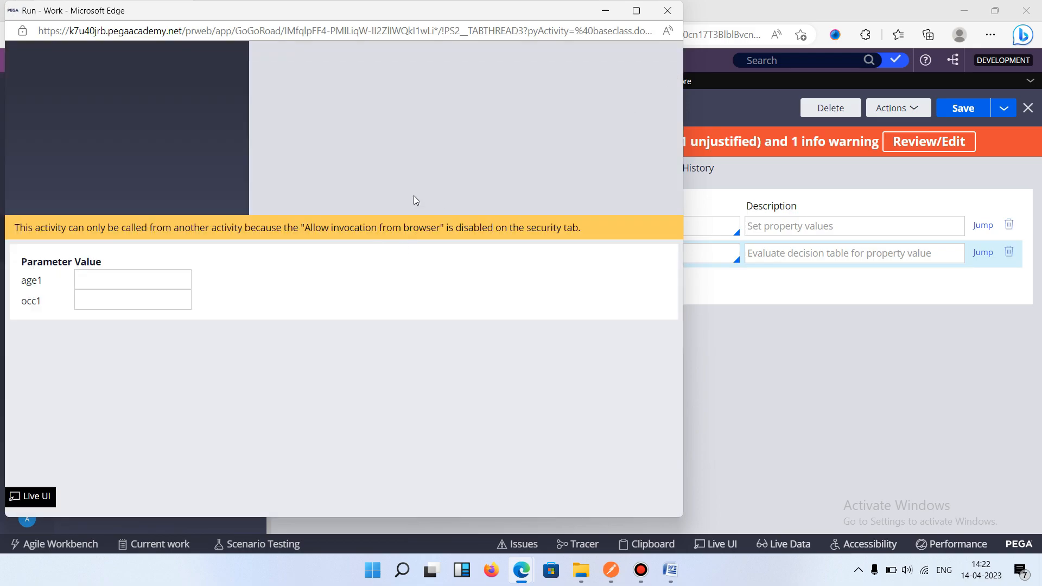
pyautogui.click(636, 11)
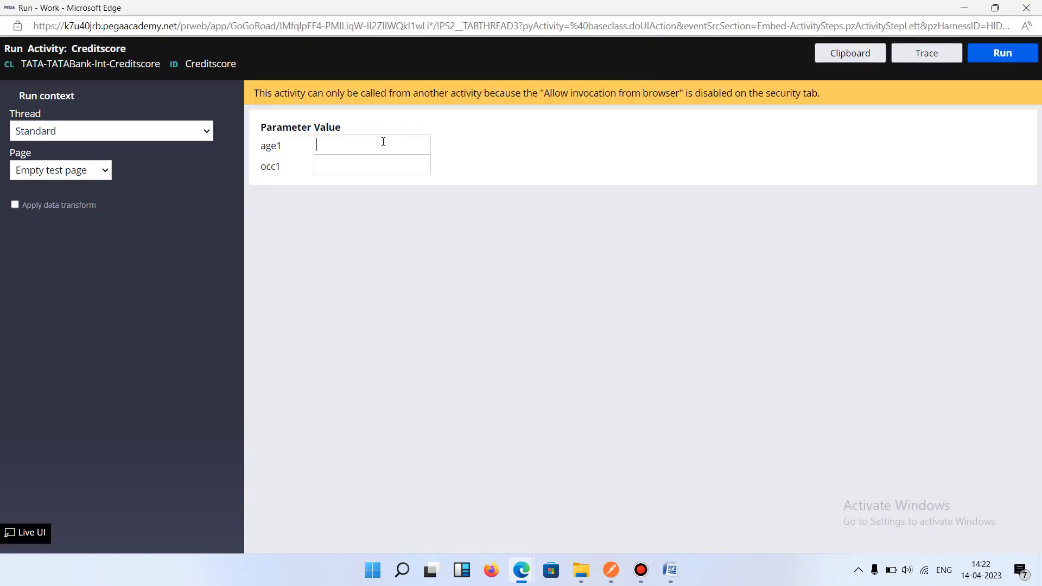
pyautogui.click(395, 169)
pyautogui.write('Student')
pyautogui.click(1003, 52)
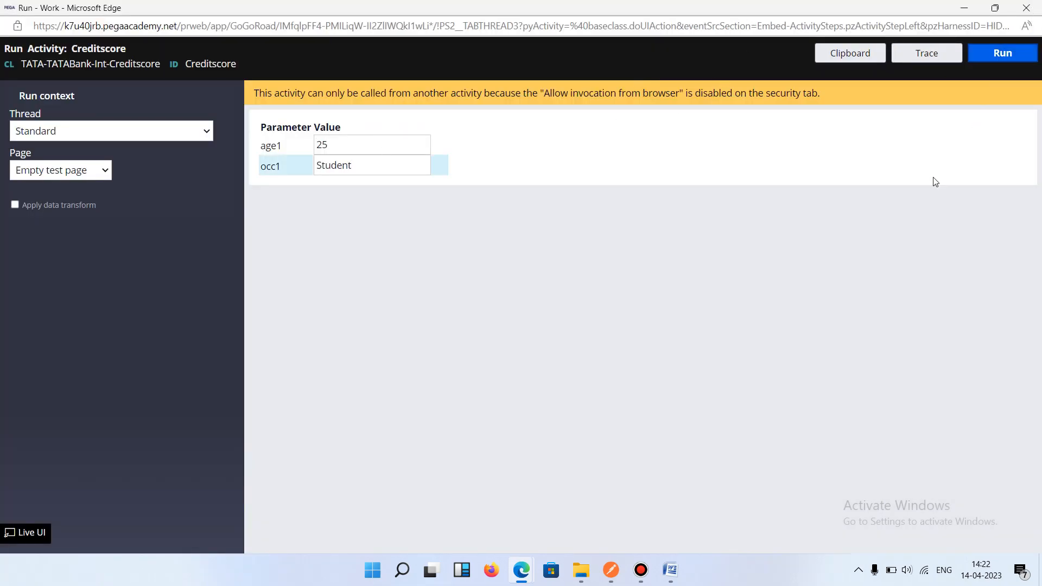
pyautogui.moveTo(507, 272); pyautogui.dragTo(654, 274)
pyautogui.click(722, 290)
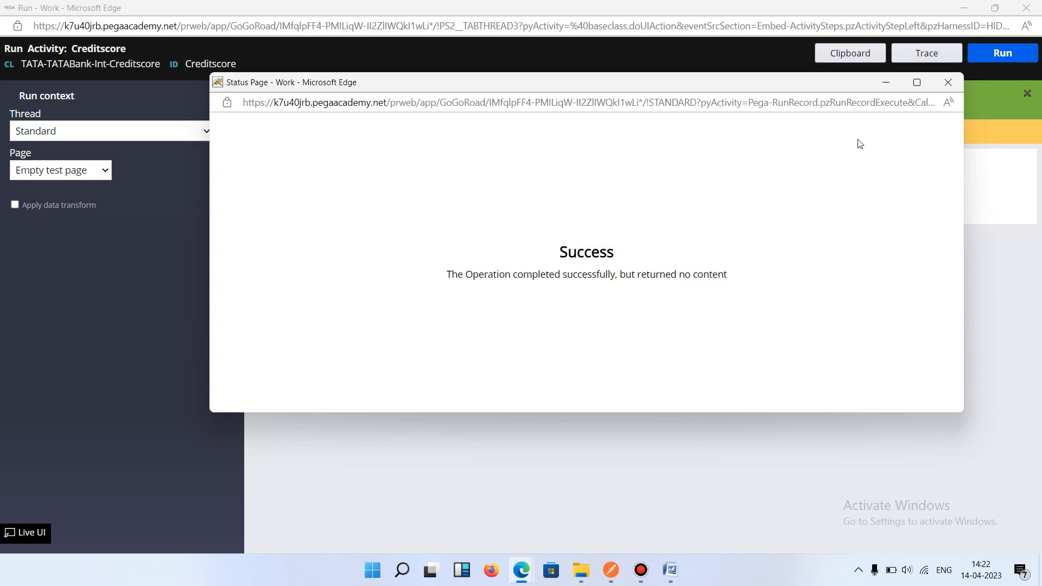
pyautogui.click(948, 82)
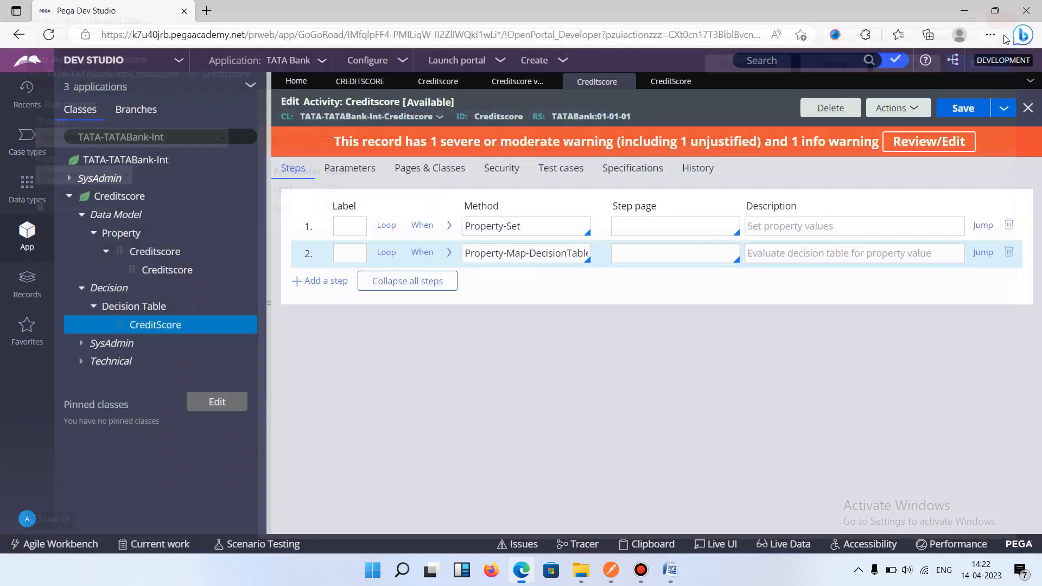
pyautogui.click(1026, 8)
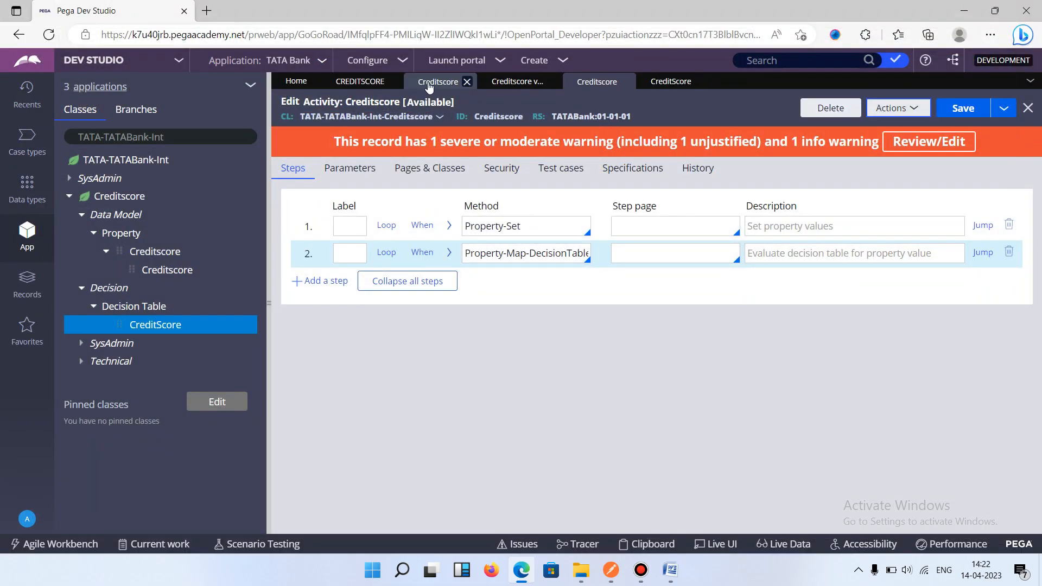
# Step: Select the Creditscore activity as the implementation of the GET method in the CreditScore Service REST rule
pyautogui.click(502, 81)
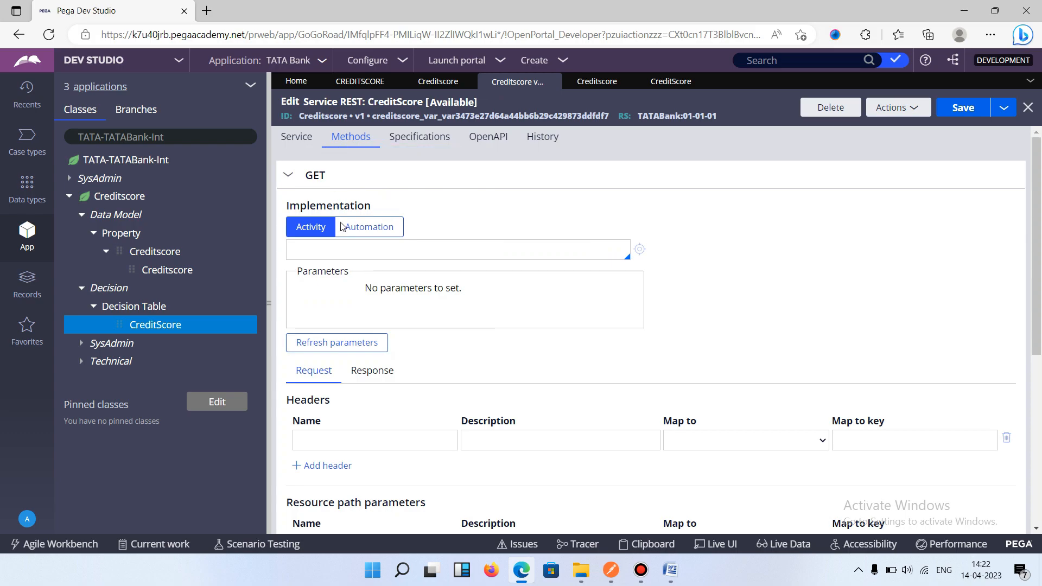
pyautogui.click(356, 249)
pyautogui.press('Down')
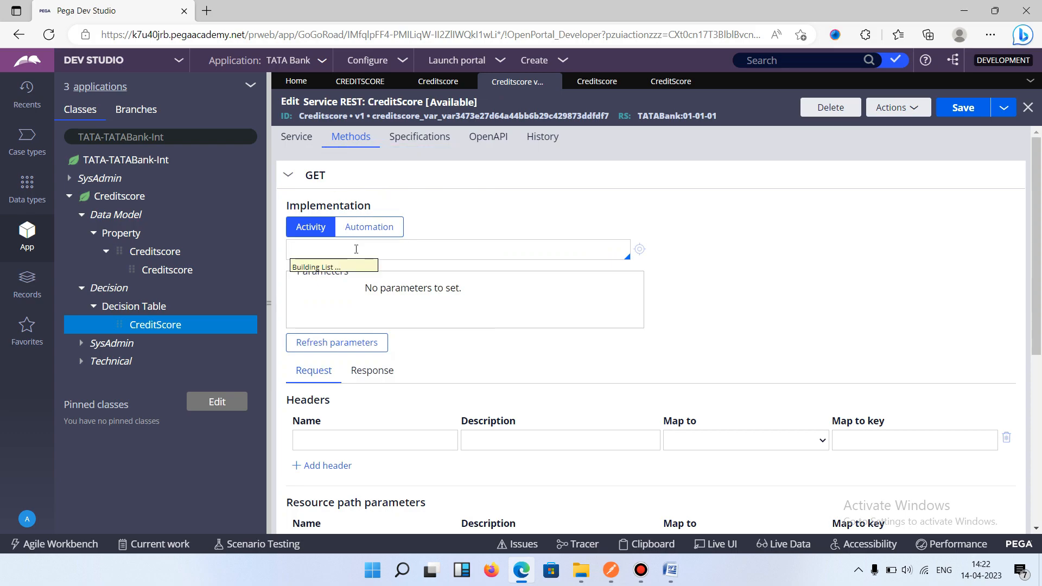
pyautogui.press('Down')
pyautogui.press('Up')
pyautogui.press('Return')
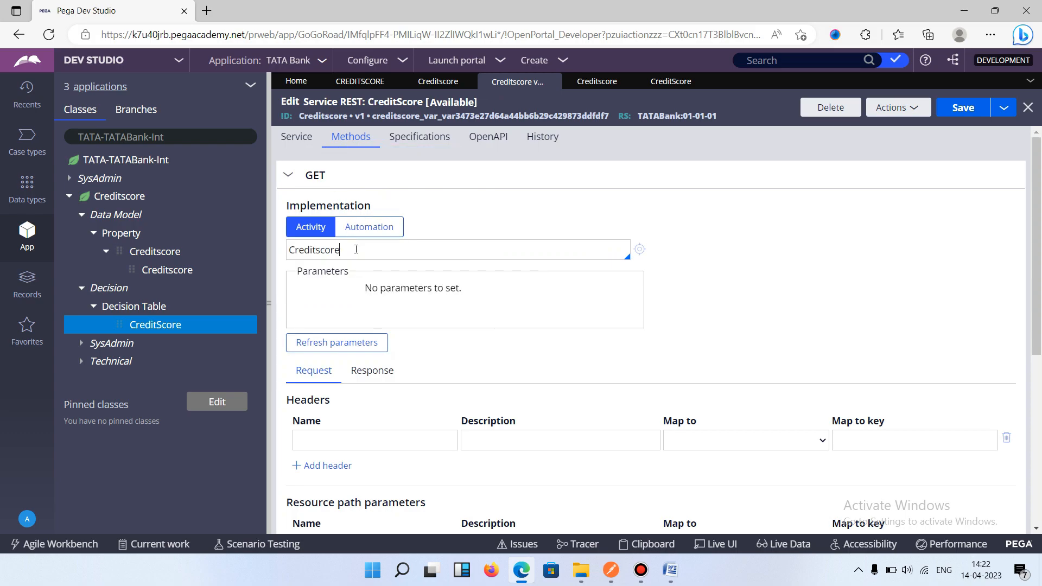
# Step: Map the GET activity parameters age1 to Param.Age and occ1 to Param.Occupation, and save the Service REST rule
pyautogui.click(461, 293)
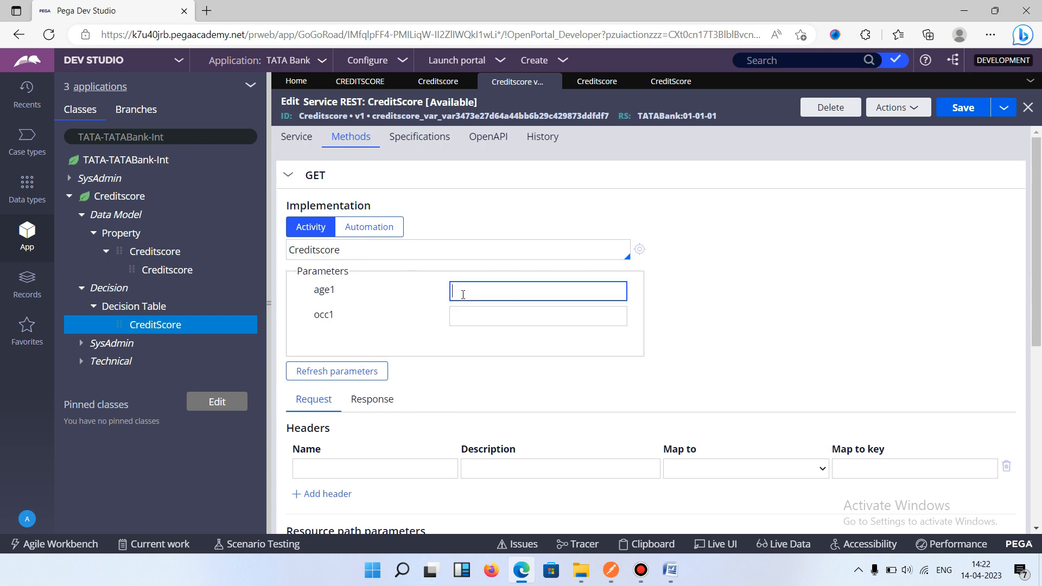
pyautogui.click(296, 137)
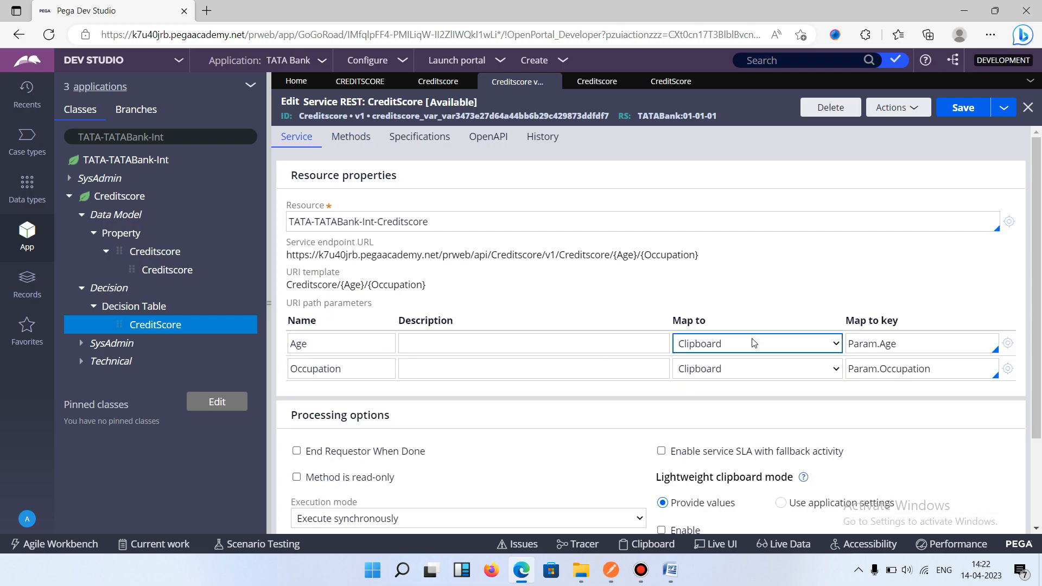
pyautogui.click(350, 137)
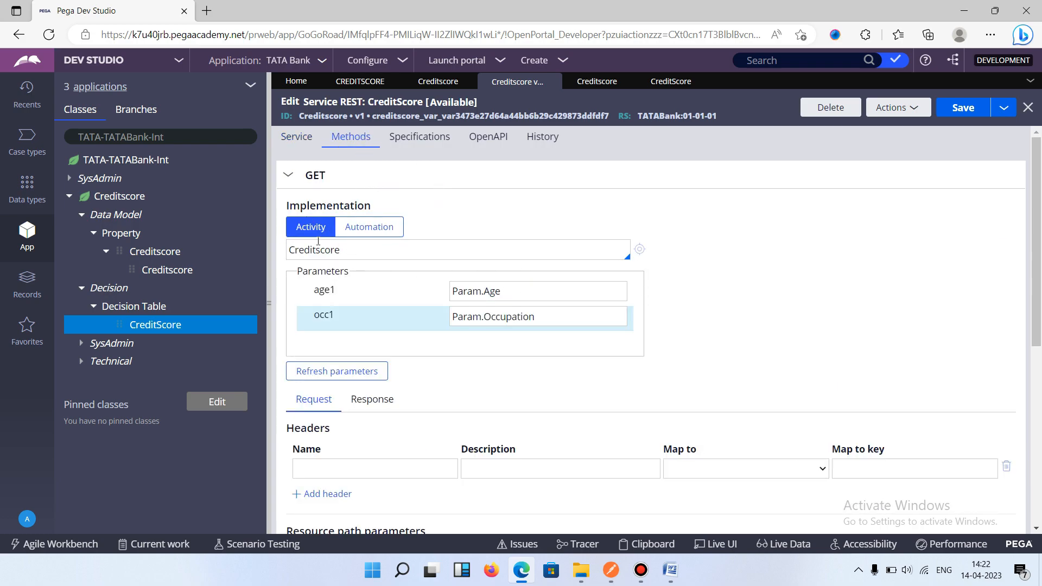
pyautogui.click(964, 111)
# Step: Turn off Requires authentication in the Creditscore service package and save it
pyautogui.click(298, 137)
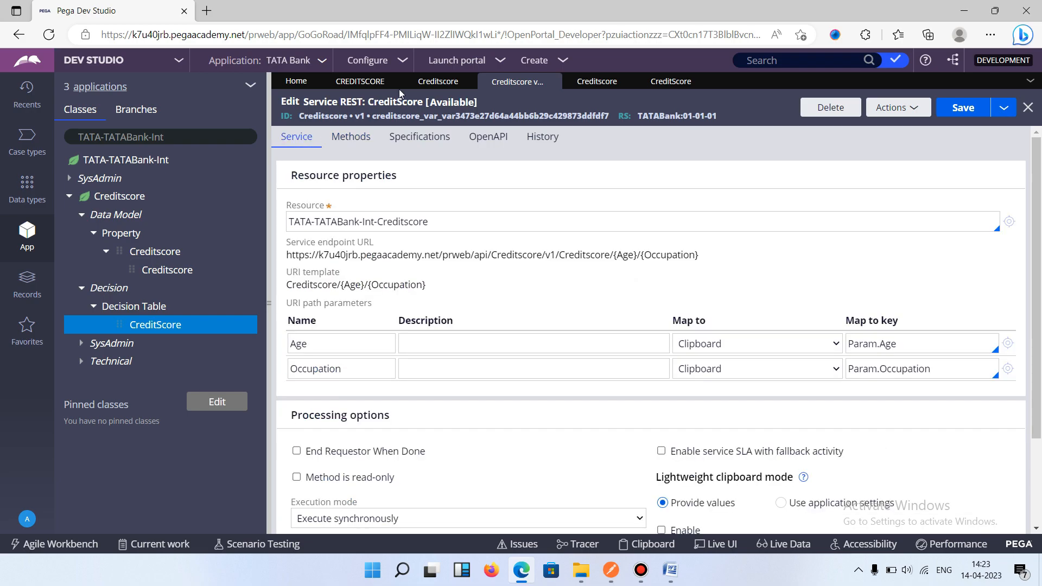
pyautogui.click(360, 82)
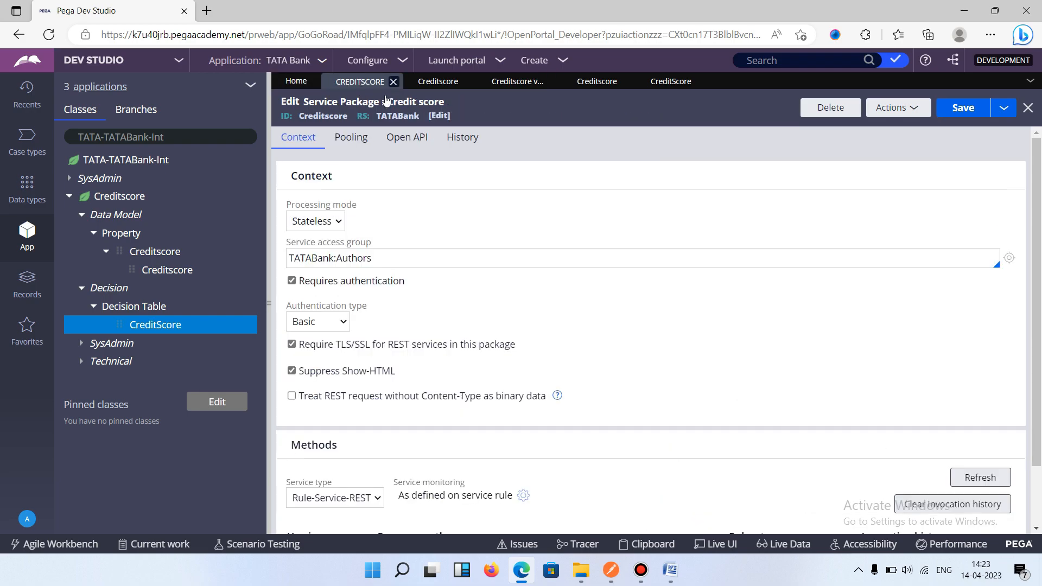
pyautogui.click(291, 281)
pyautogui.click(962, 107)
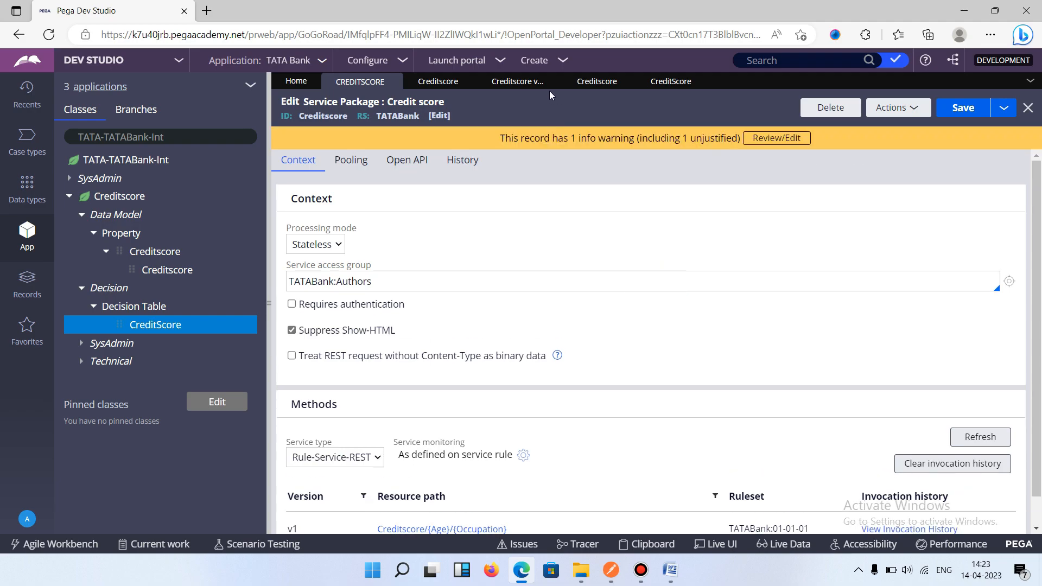
# Step: Return to the CreditScore Service REST rule and save it with package authentication turned off
pyautogui.click(526, 84)
pyautogui.click(394, 81)
pyautogui.click(438, 82)
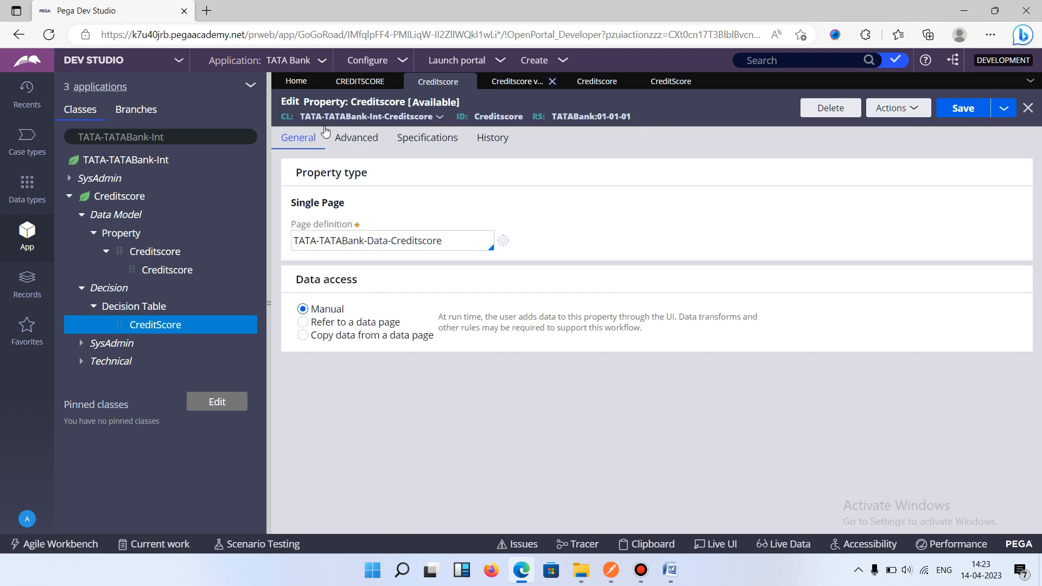
pyautogui.click(516, 82)
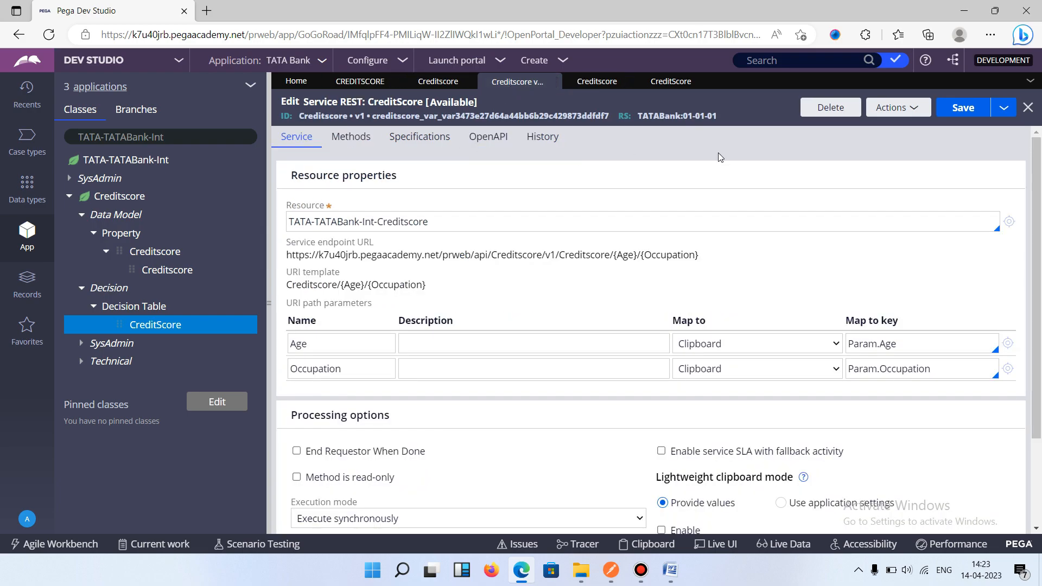
pyautogui.click(960, 108)
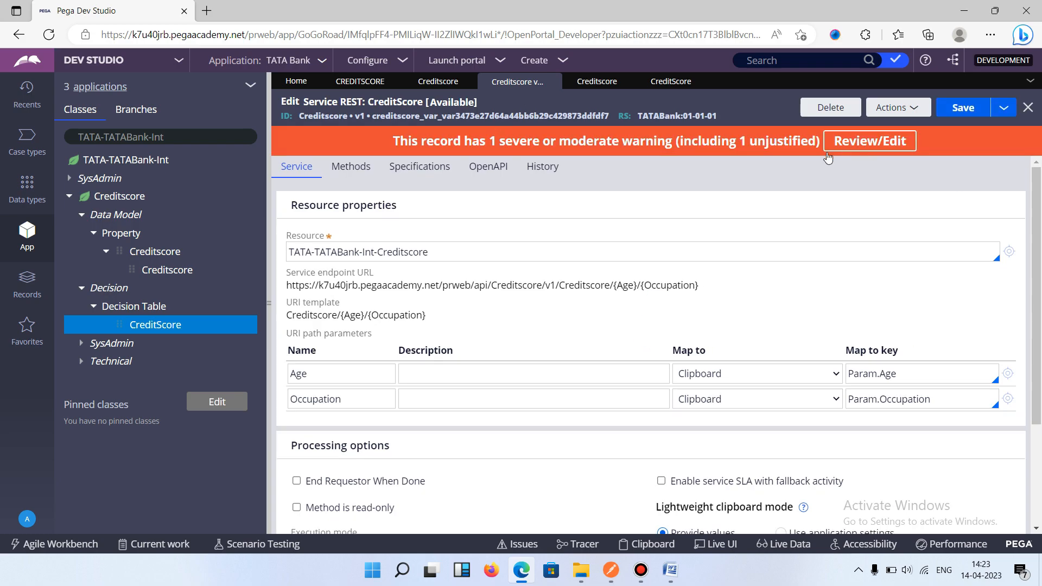
# Step: Turn Requires authentication back on in the Creditscore service package and save it
pyautogui.click(394, 82)
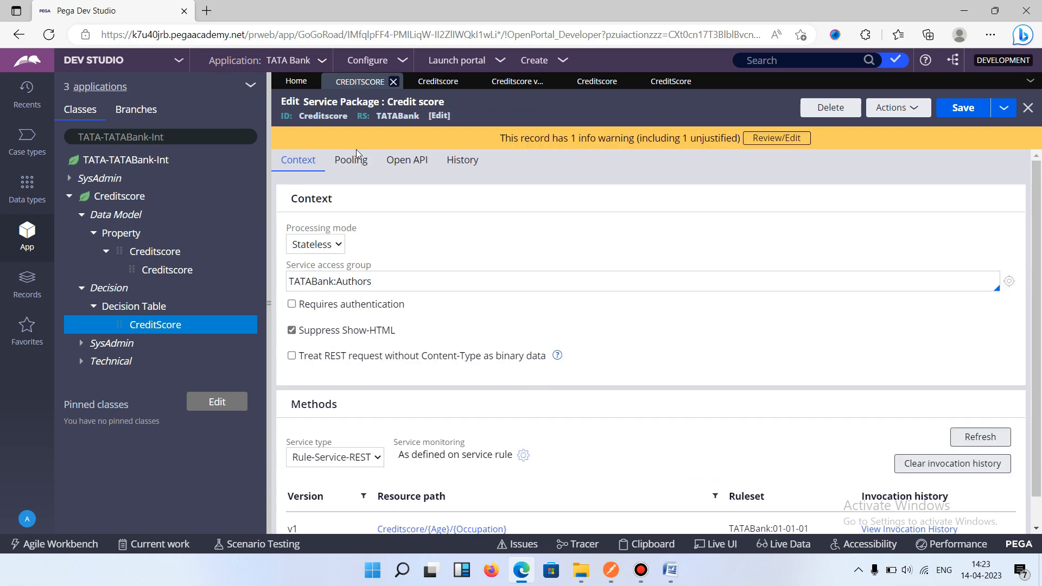
pyautogui.click(291, 304)
pyautogui.click(970, 117)
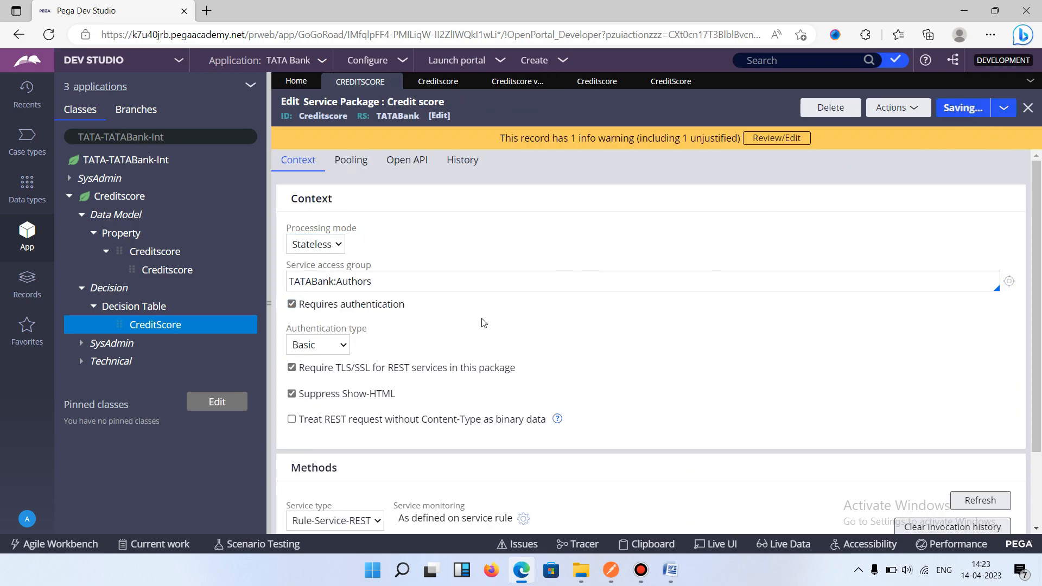
# Step: Examine the resource path parameters and their mappings in the GET method's request settings of the Service REST rule
pyautogui.click(499, 81)
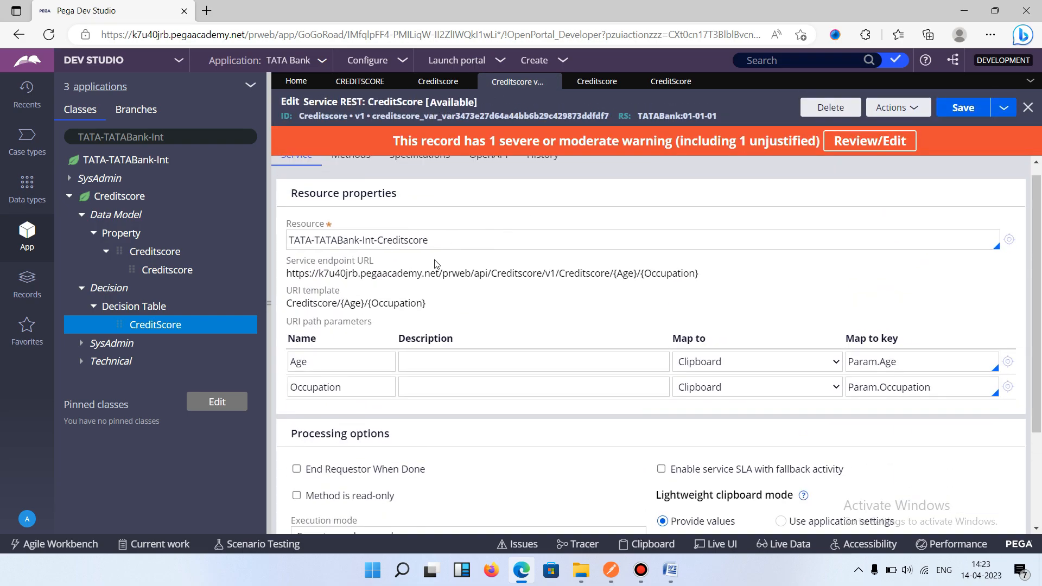
pyautogui.click(356, 140)
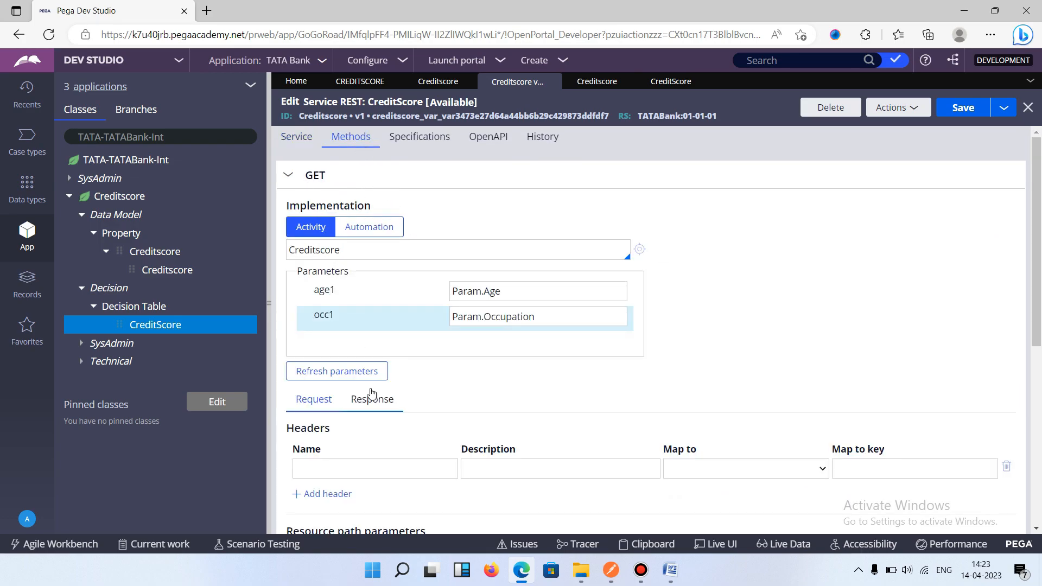
pyautogui.scroll(-2, 358, 374)
pyautogui.scroll(-2, 351, 317)
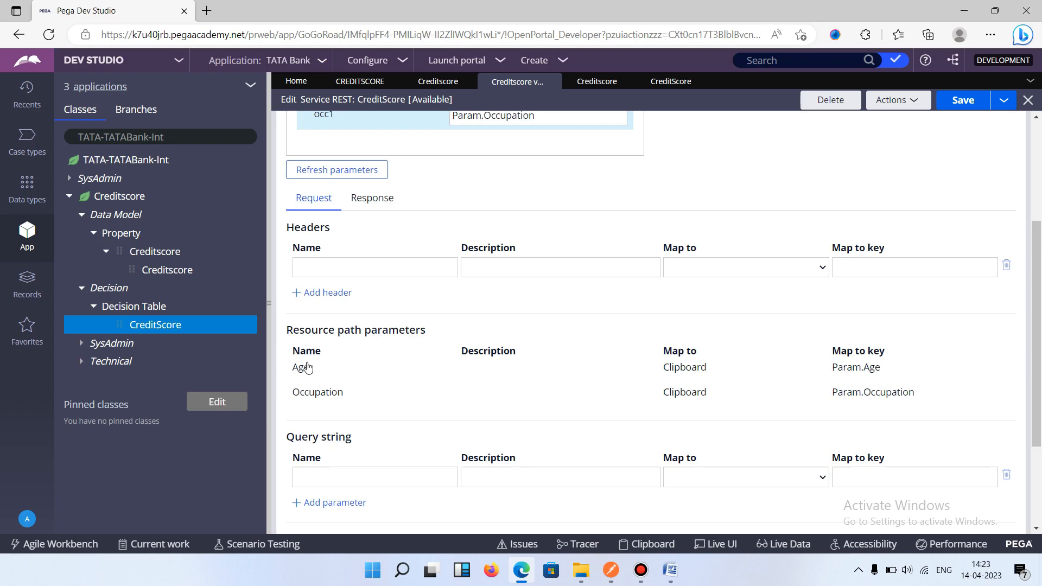
pyautogui.moveTo(296, 361); pyautogui.dragTo(345, 393)
pyautogui.click(741, 370)
pyautogui.doubleClick(741, 370)
pyautogui.doubleClick(685, 392)
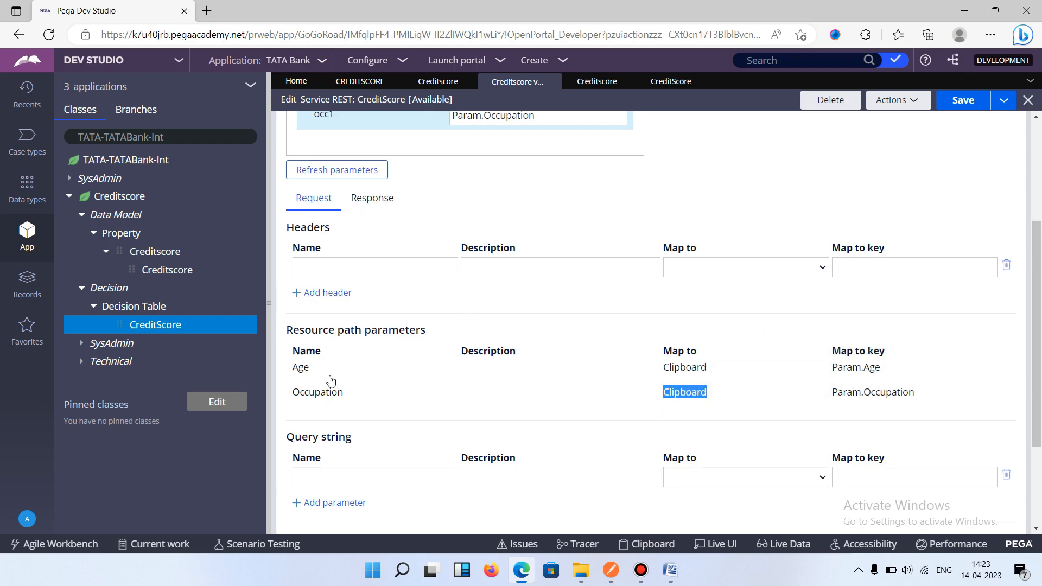
pyautogui.click(493, 332)
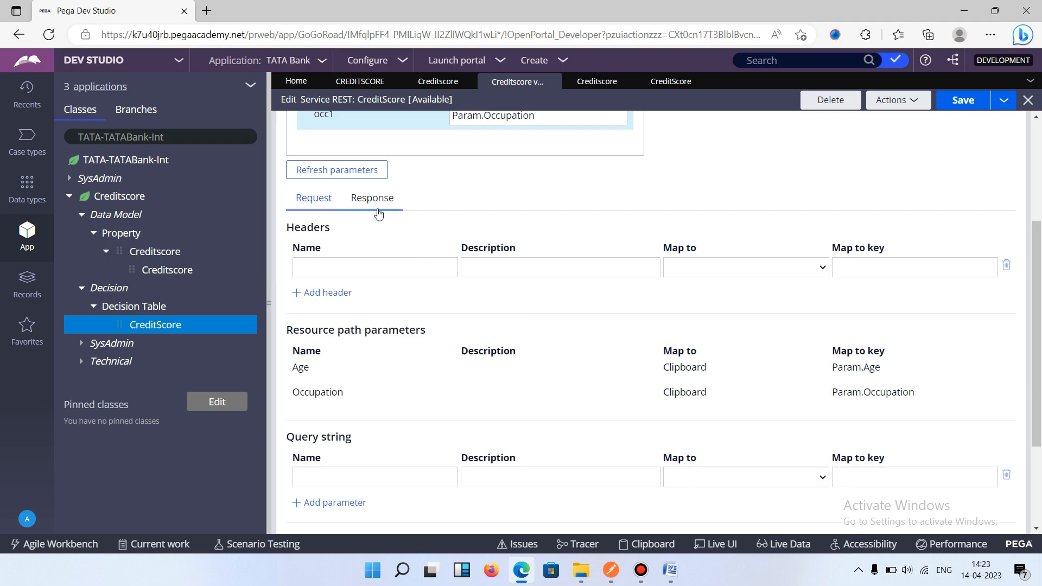
# Step: Clear the Map from option and key in the GET response's message data
pyautogui.scroll(1, 378, 213)
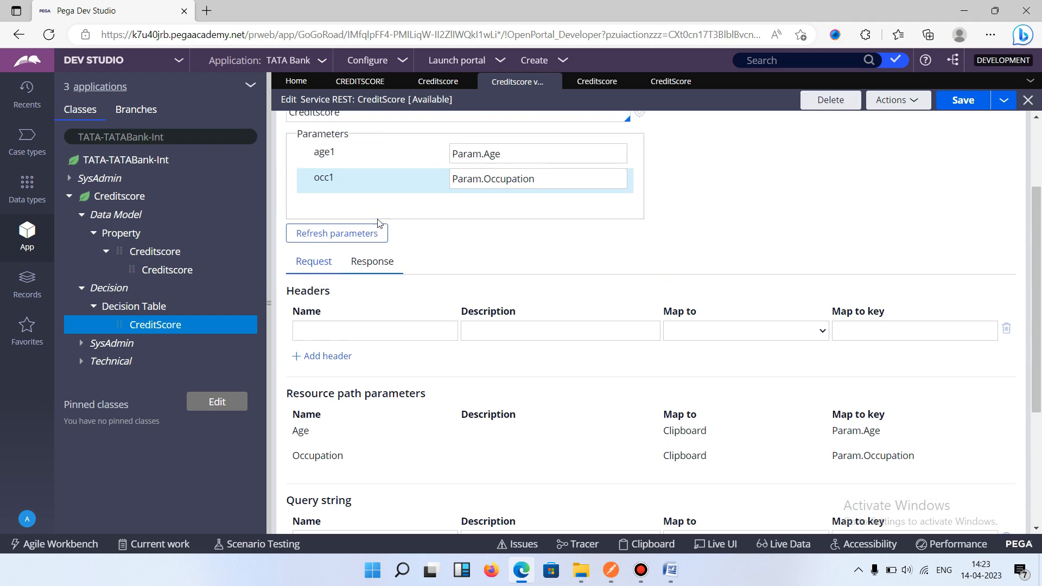
pyautogui.click(378, 260)
pyautogui.scroll(-3, 378, 261)
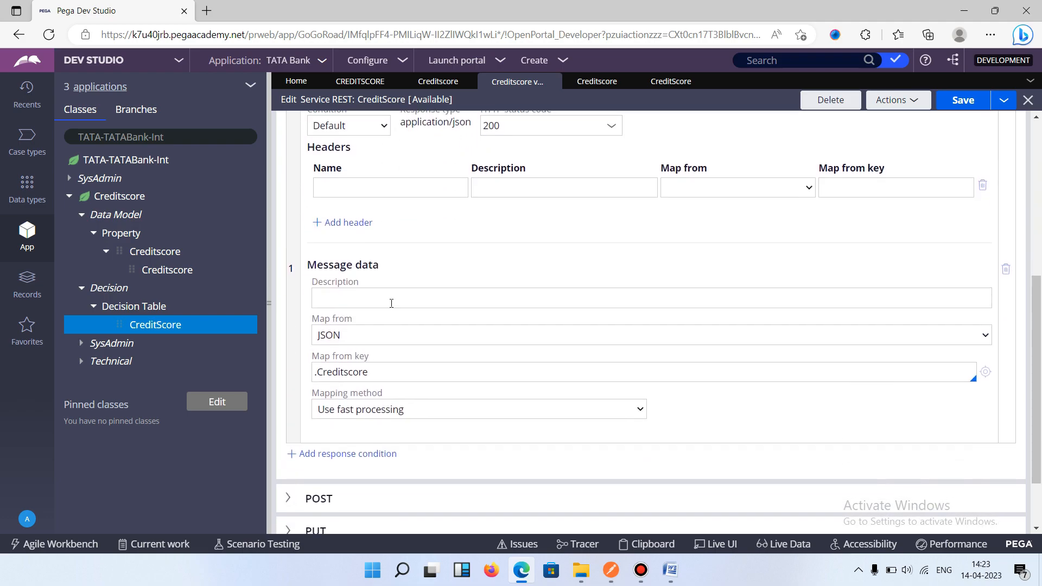
pyautogui.click(390, 341)
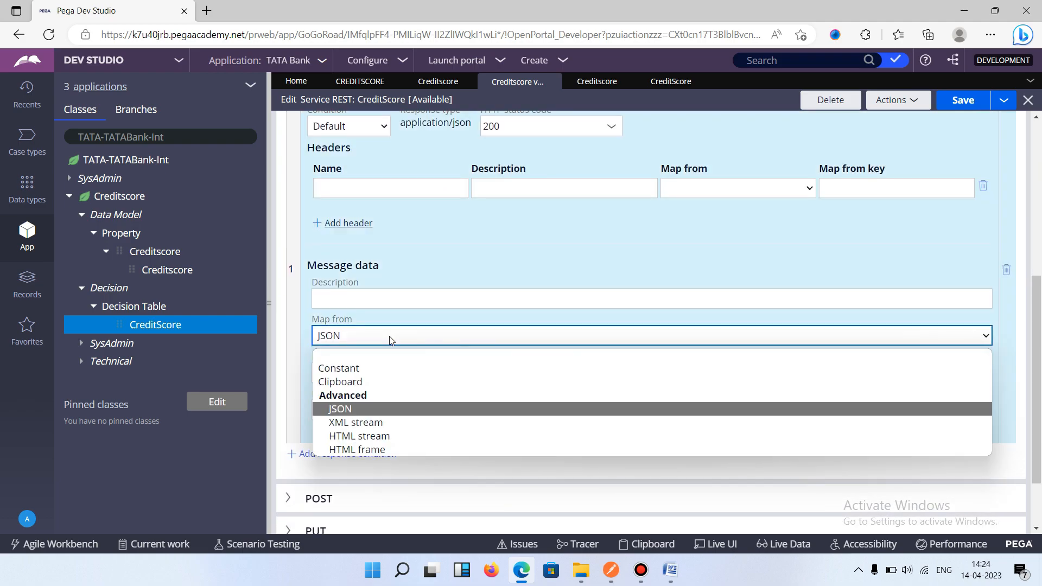
pyautogui.click(382, 364)
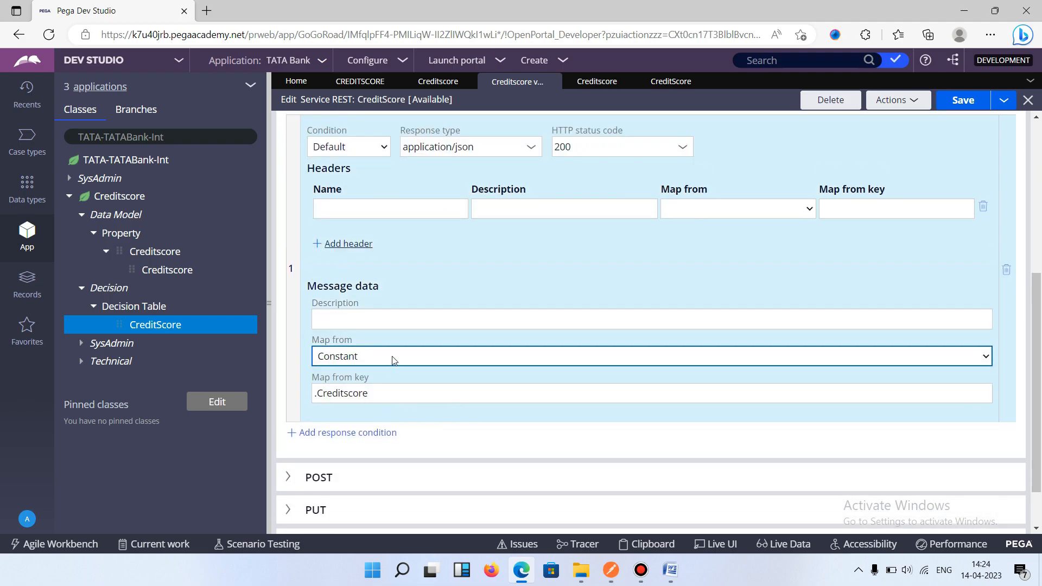
pyautogui.moveTo(390, 386); pyautogui.dragTo(274, 382)
pyautogui.press('BackSpace')
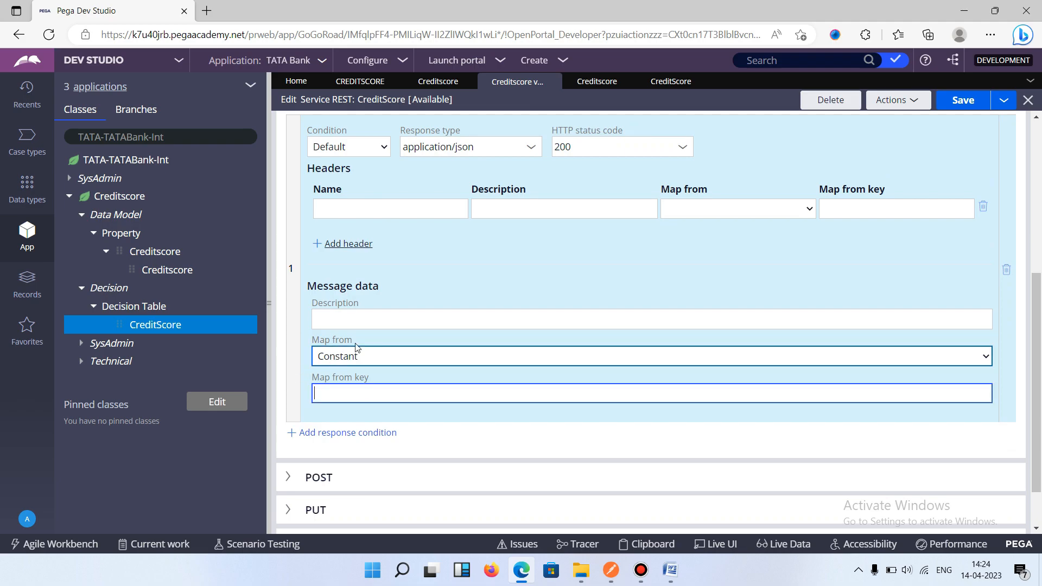
pyautogui.click(360, 362)
pyautogui.click(360, 371)
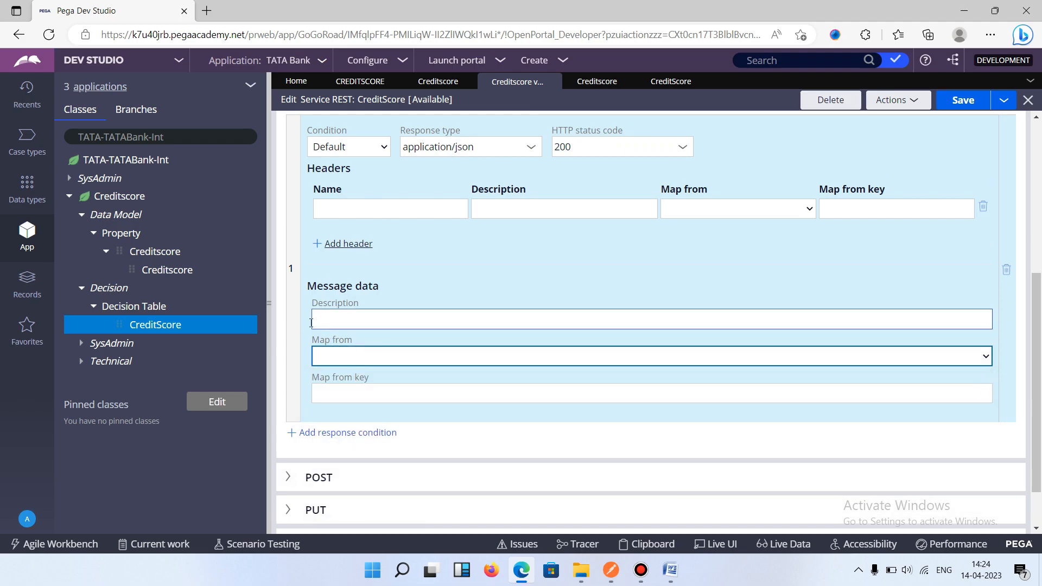
pyautogui.scroll(2, 300, 330)
pyautogui.scroll(-1, 304, 329)
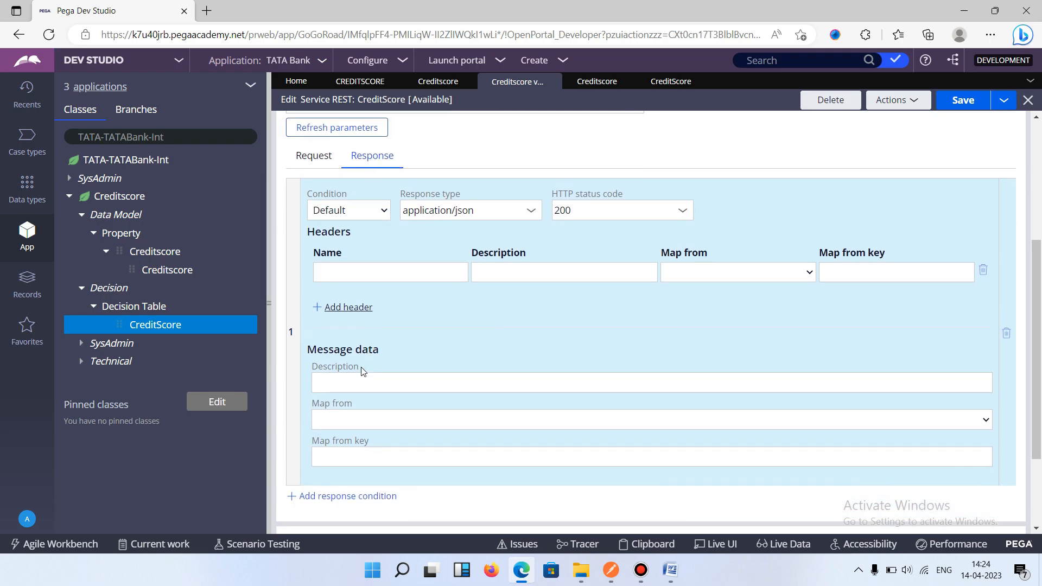
# Step: Map the GET response's message data from JSON with the key .Creditscore, keeping the Use fast processing mapping method
pyautogui.click(357, 419)
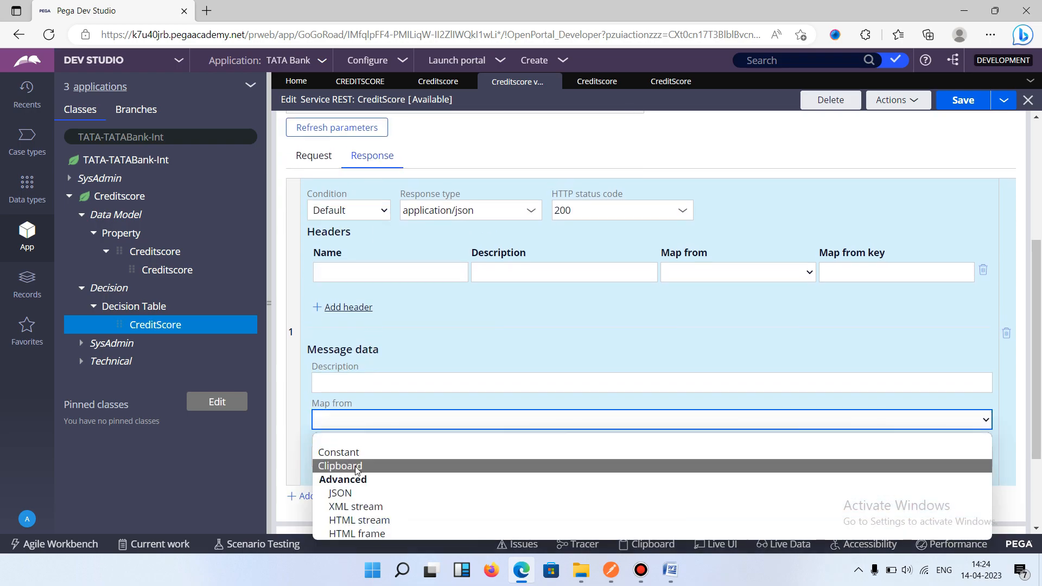
pyautogui.click(355, 493)
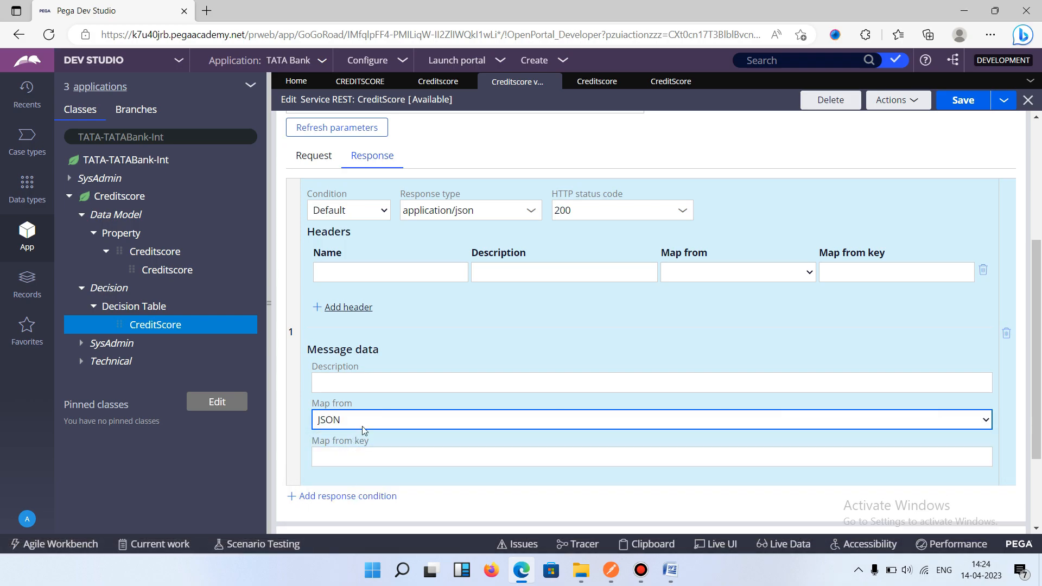
pyautogui.scroll(-1, 360, 434)
pyautogui.click(363, 391)
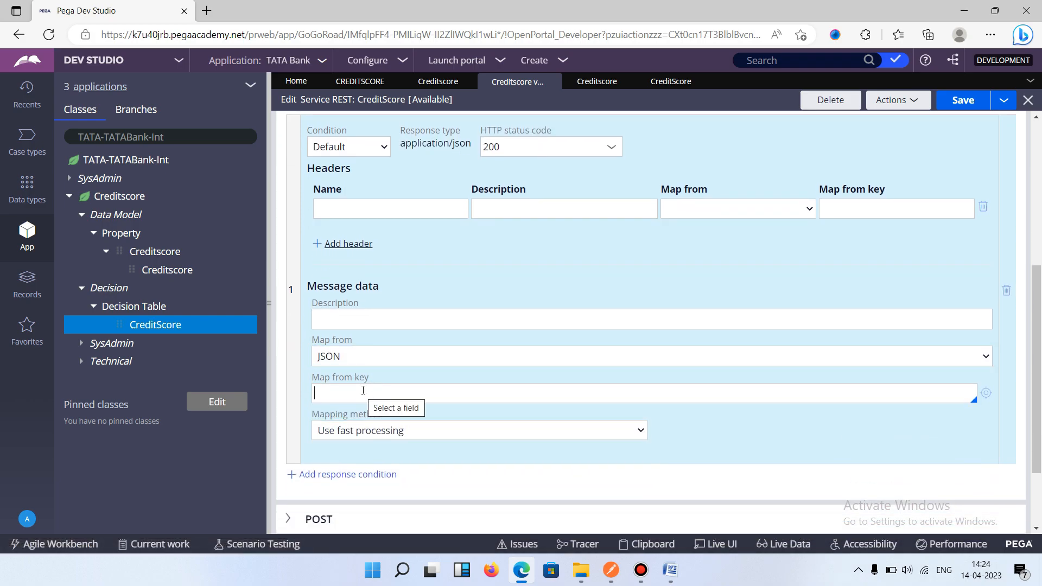
pyautogui.write('.Creditscore')
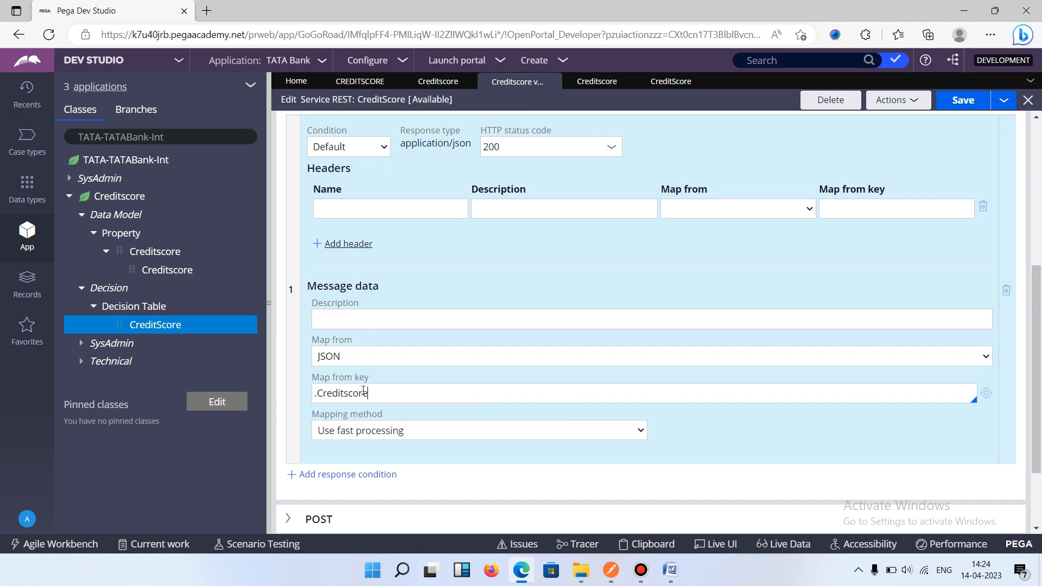
pyautogui.click(383, 430)
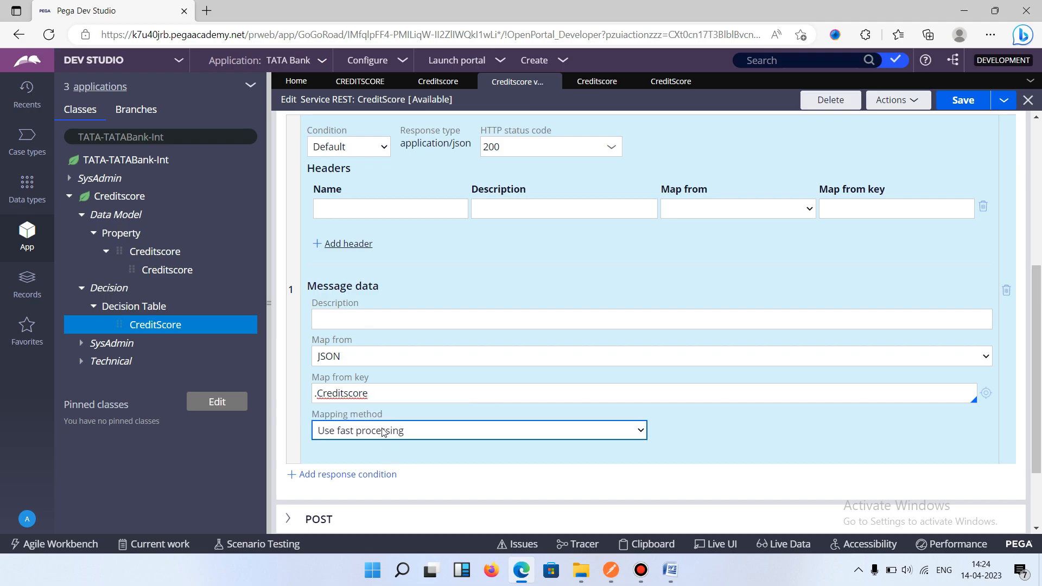
pyautogui.click(383, 431)
pyautogui.click(383, 431)
pyautogui.click(384, 393)
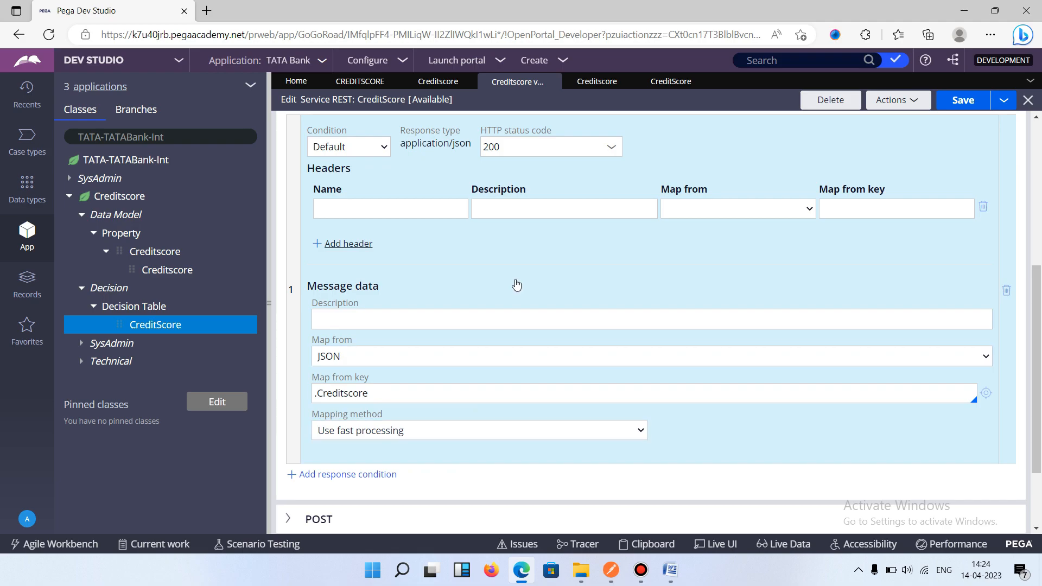
# Step: Try .Creditscore.Creditscore as the response's Map from key, and restore the key to .Creditscore
pyautogui.moveTo(405, 391); pyautogui.dragTo(316, 391)
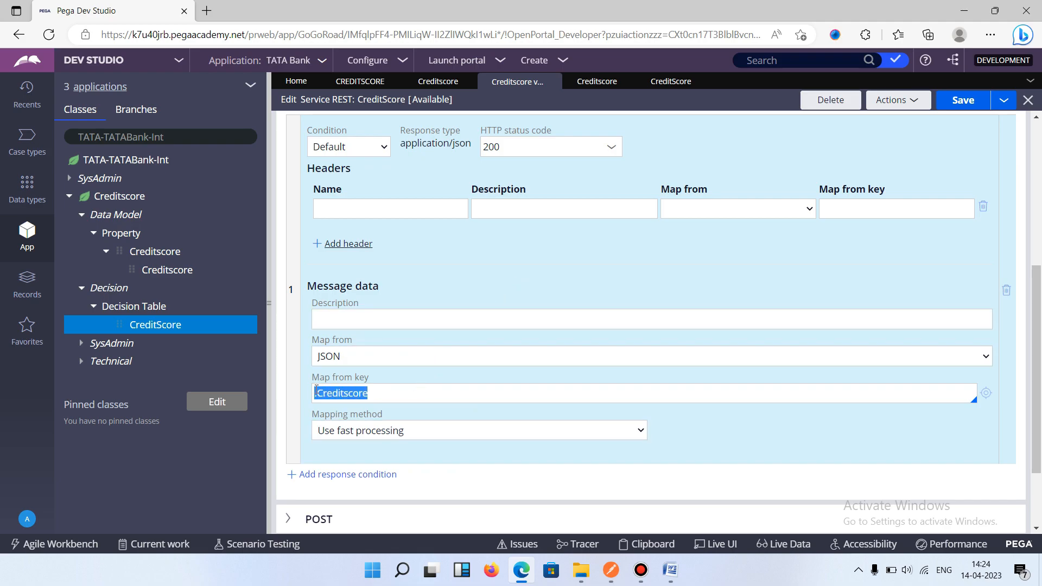
pyautogui.click(384, 388)
pyautogui.write('.')
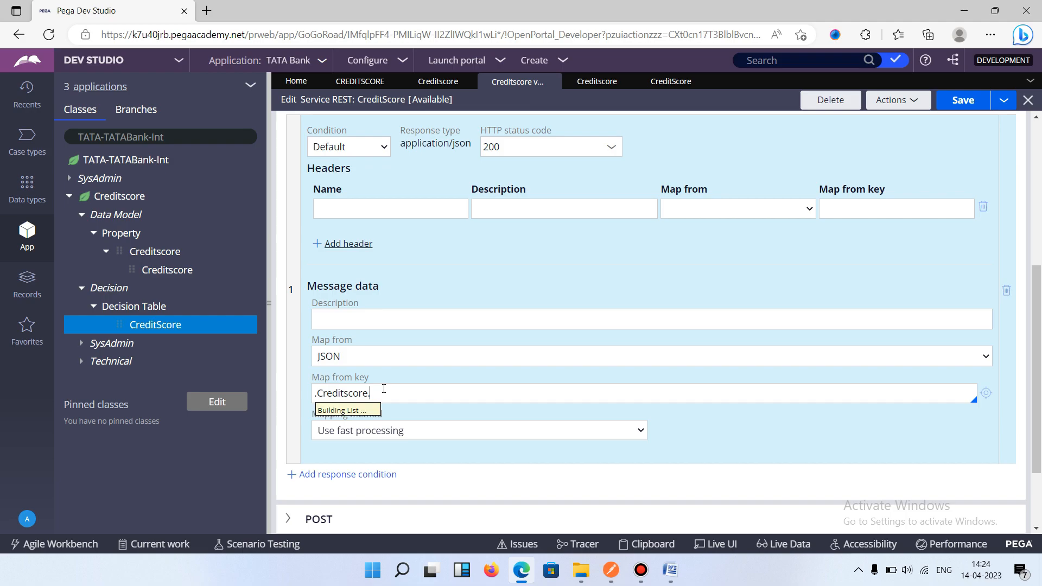
pyautogui.press('Up')
pyautogui.press('Return')
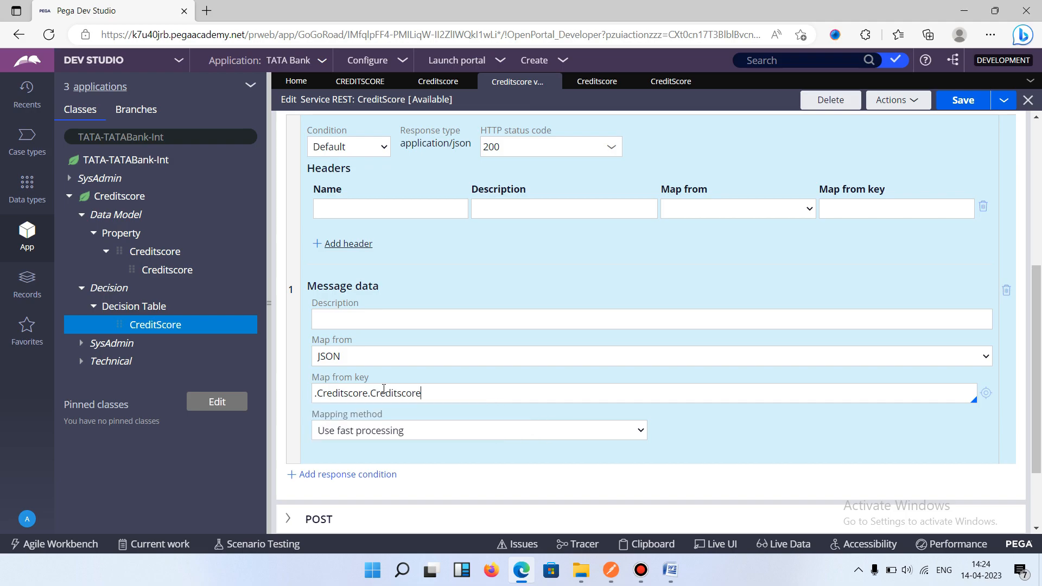
pyautogui.press('BackSpace')
pyautogui.press('BackSpace')
pyautogui.press('BackSpace')
pyautogui.press('BackSpace')
pyautogui.press('BackSpace')
pyautogui.press('BackSpace')
pyautogui.press('BackSpace')
pyautogui.press('BackSpace')
# Step: Save the CreditScore Service REST rule with its GET response mapping
pyautogui.scroll(5, 516, 367)
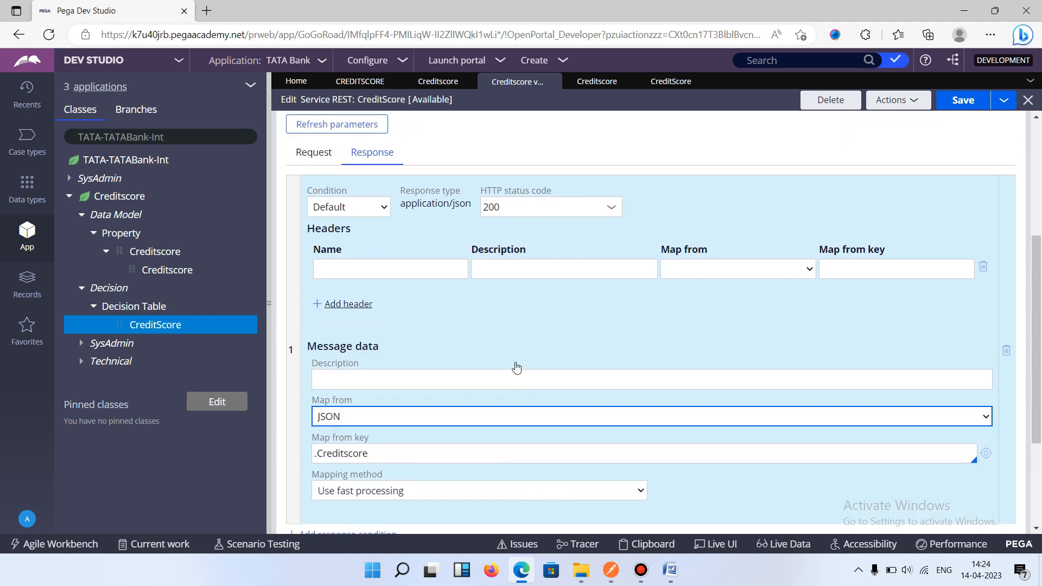
pyautogui.scroll(2, 516, 366)
pyautogui.click(947, 109)
# Step: Run the CreditScore Service REST rule's GET method with Age 25 and Occupation Student
pyautogui.click(297, 137)
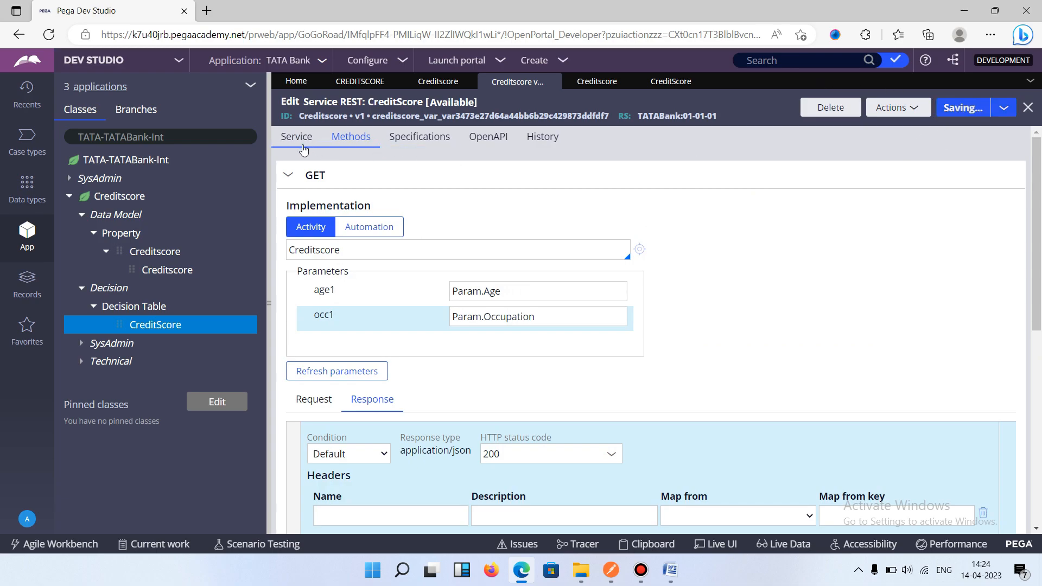
pyautogui.click(880, 108)
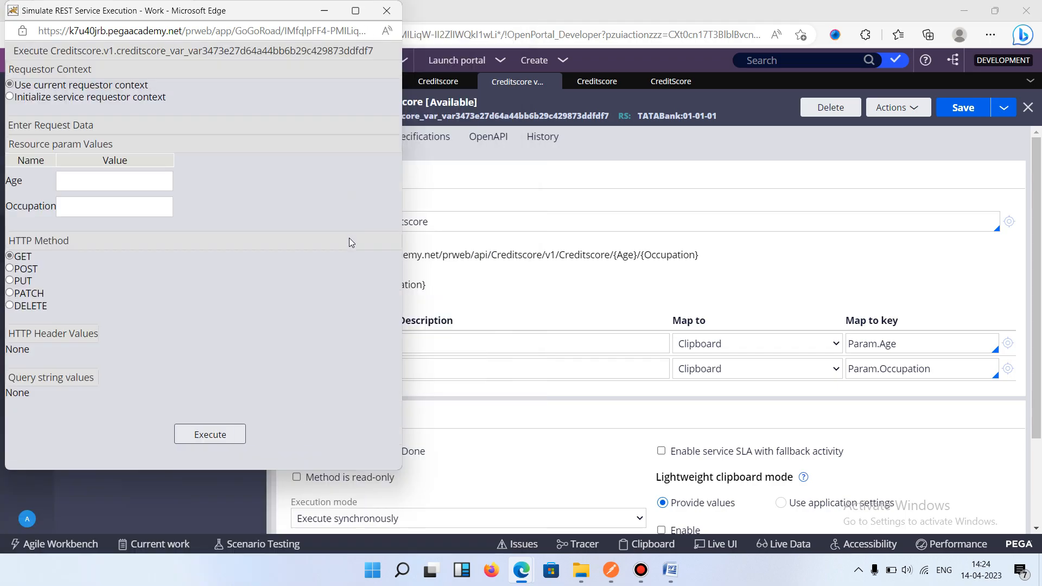
pyautogui.click(93, 188)
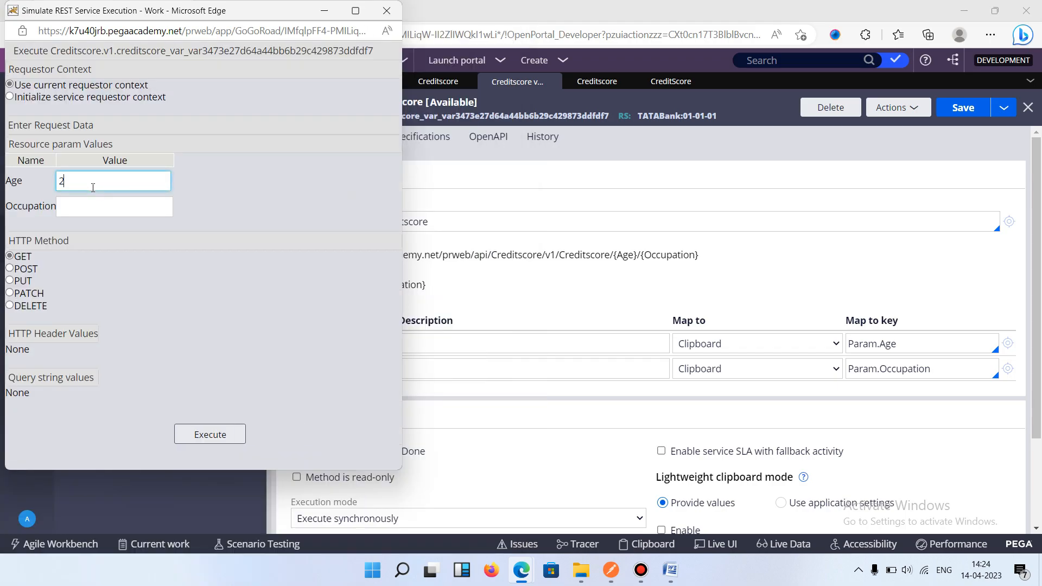
pyautogui.click(74, 200)
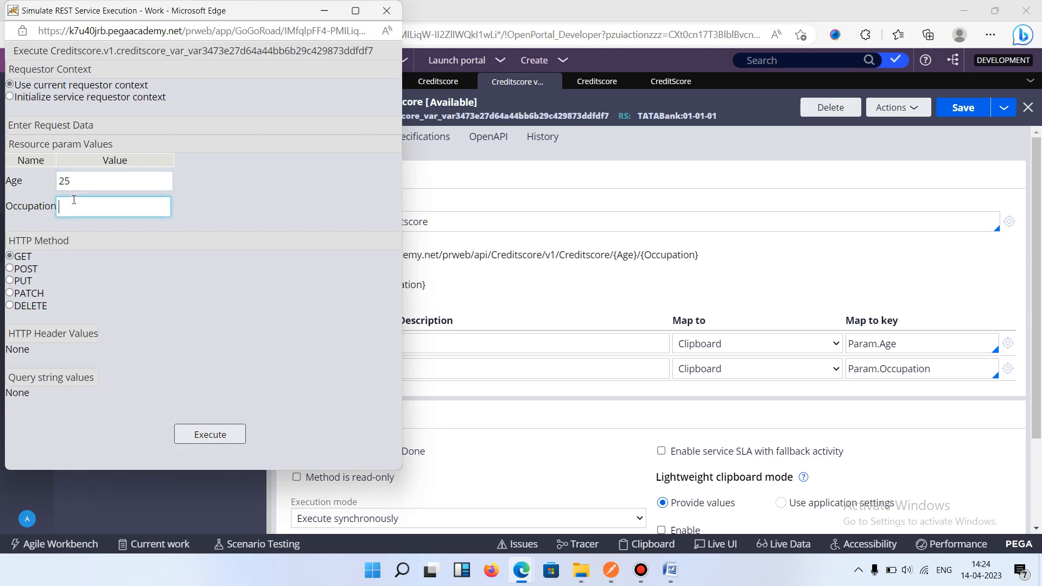
pyautogui.write('Student')
pyautogui.click(204, 434)
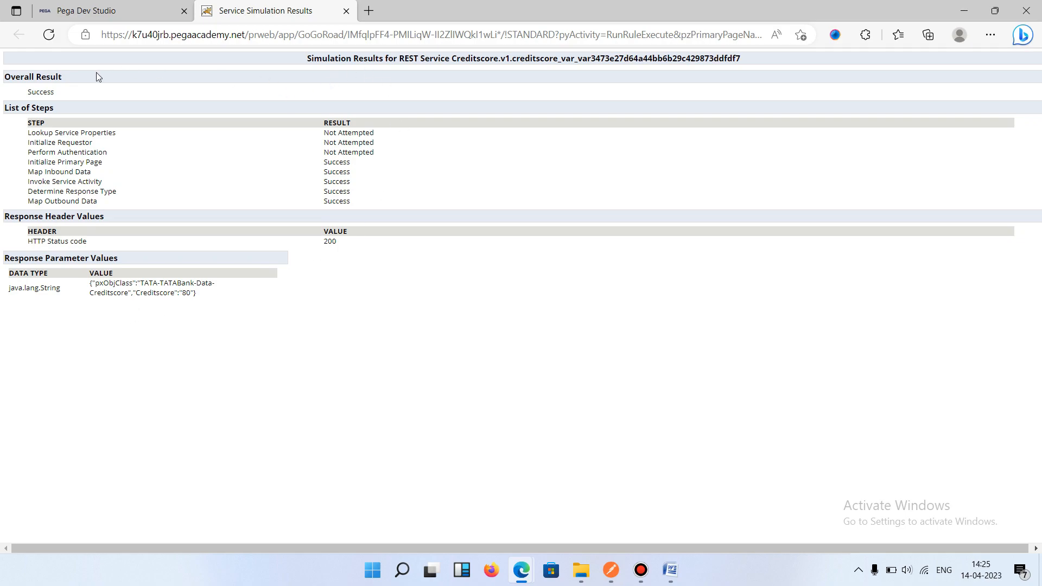
# Step: Examine the HTTP status code and the JSON response value in the service simulation results
pyautogui.moveTo(18, 245); pyautogui.dragTo(110, 241)
pyautogui.click(331, 255)
pyautogui.moveTo(308, 250); pyautogui.dragTo(362, 247)
pyautogui.click(371, 298)
pyautogui.moveTo(306, 250); pyautogui.dragTo(353, 245)
pyautogui.click(353, 291)
pyautogui.moveTo(312, 251); pyautogui.dragTo(352, 247)
pyautogui.click(293, 294)
pyautogui.click(342, 293)
pyautogui.keyDown('ctrl'); pyautogui.scroll(3, 318, 310); pyautogui.keyUp('ctrl')
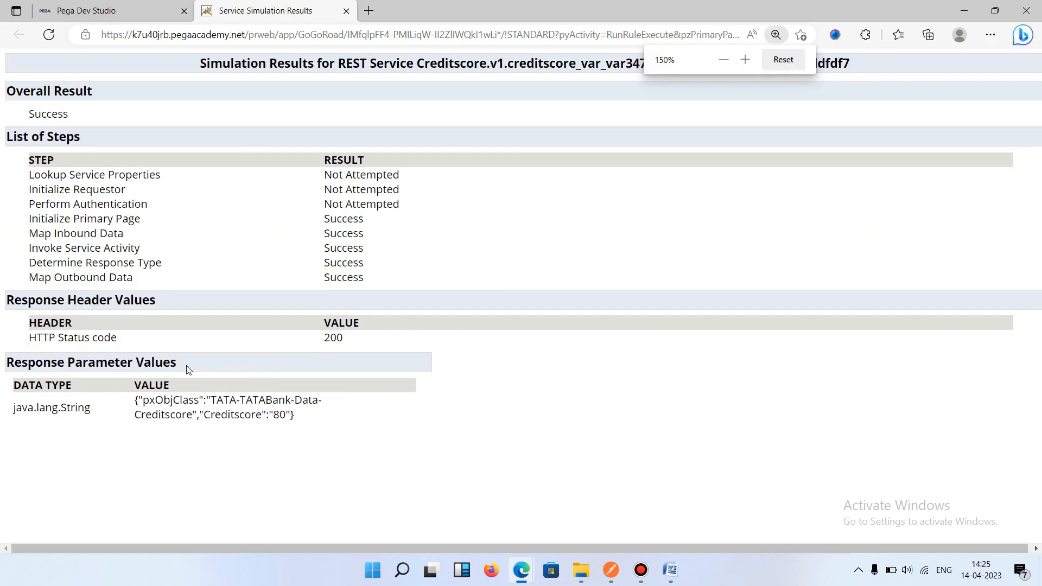
pyautogui.moveTo(144, 402); pyautogui.dragTo(313, 400)
pyautogui.click(212, 399)
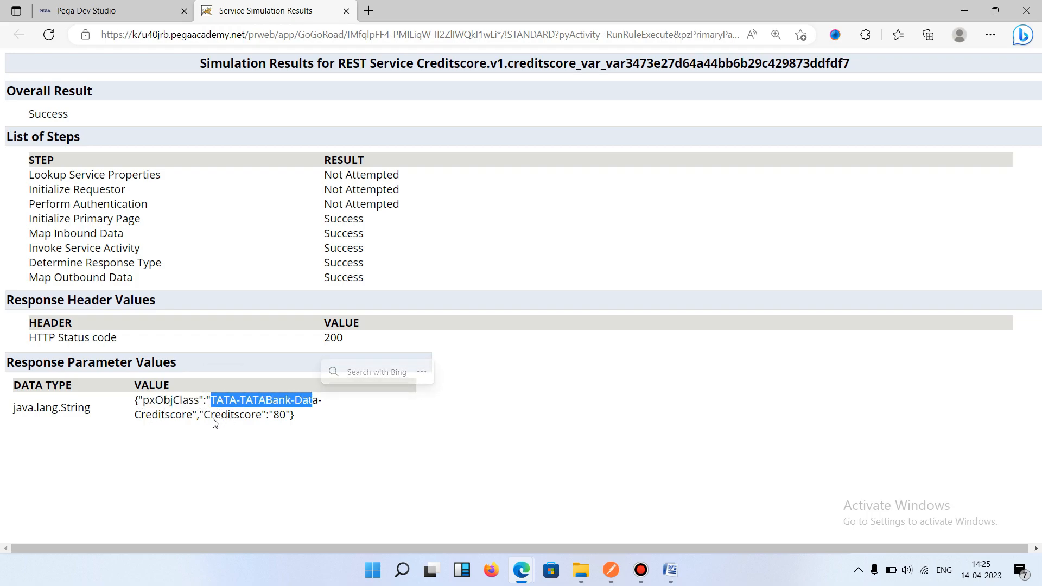
pyautogui.moveTo(201, 416); pyautogui.dragTo(287, 433)
pyautogui.click(288, 433)
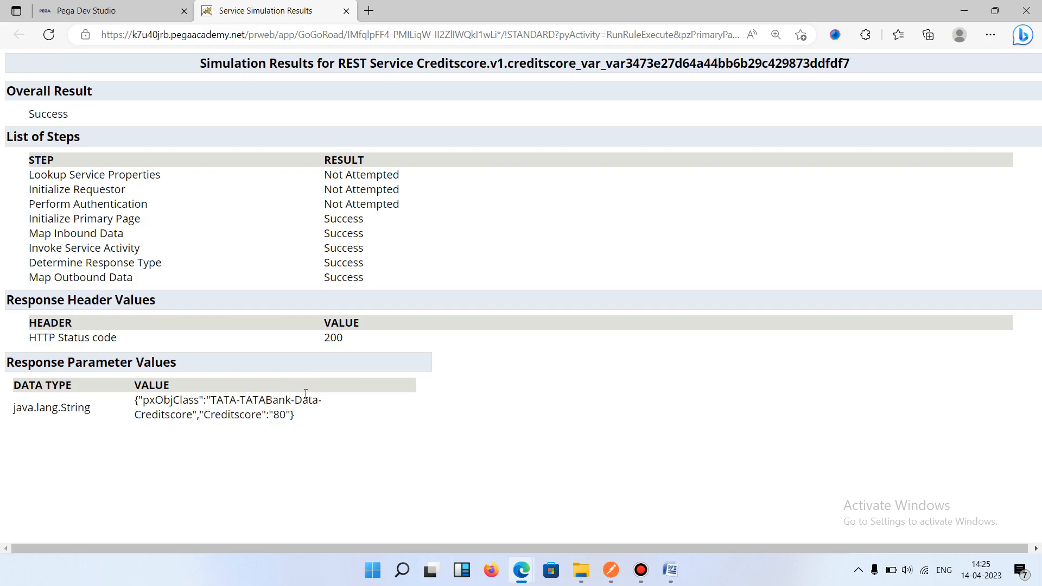
# Step: Copy the service endpoint URL of the CreditScore Service REST rule in Pega Dev Studio and switch to Postman
pyautogui.click(116, 11)
pyautogui.hotkey('ctrl', '-')
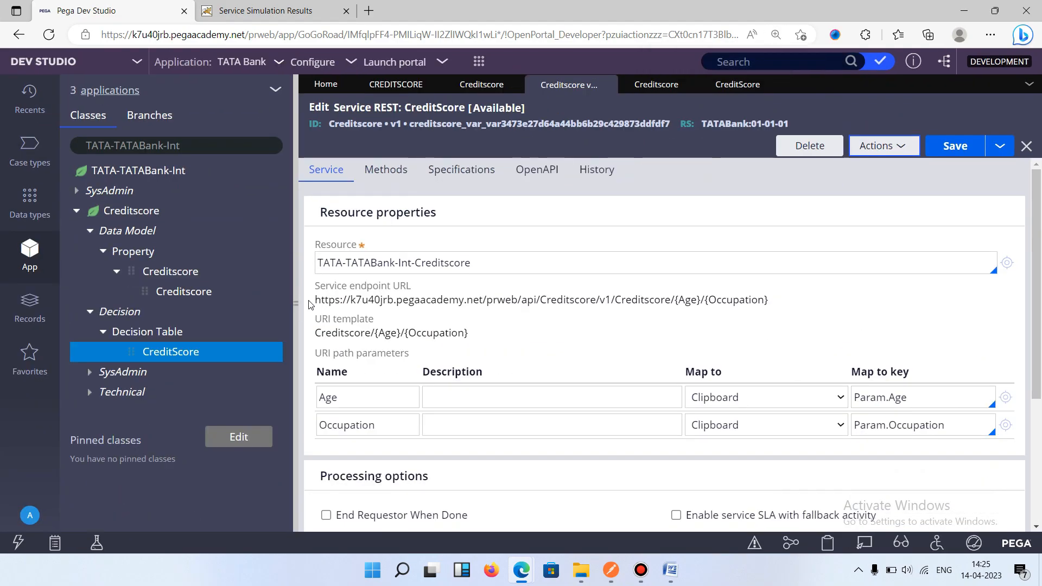
pyautogui.moveTo(313, 301); pyautogui.dragTo(773, 305)
pyautogui.hotkey('ctrl', 'c')
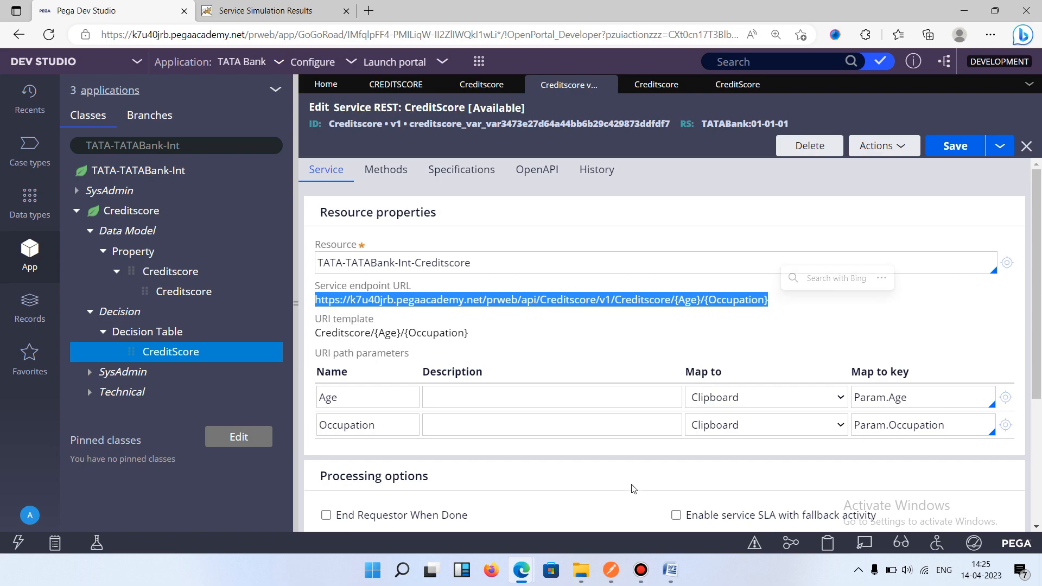
pyautogui.click(610, 570)
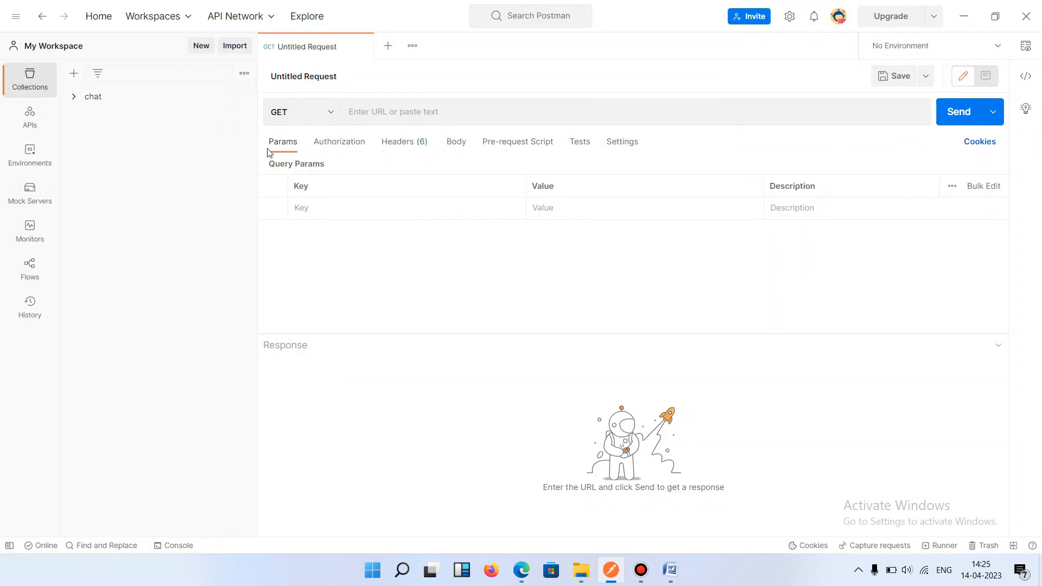
pyautogui.write('Credit Score')
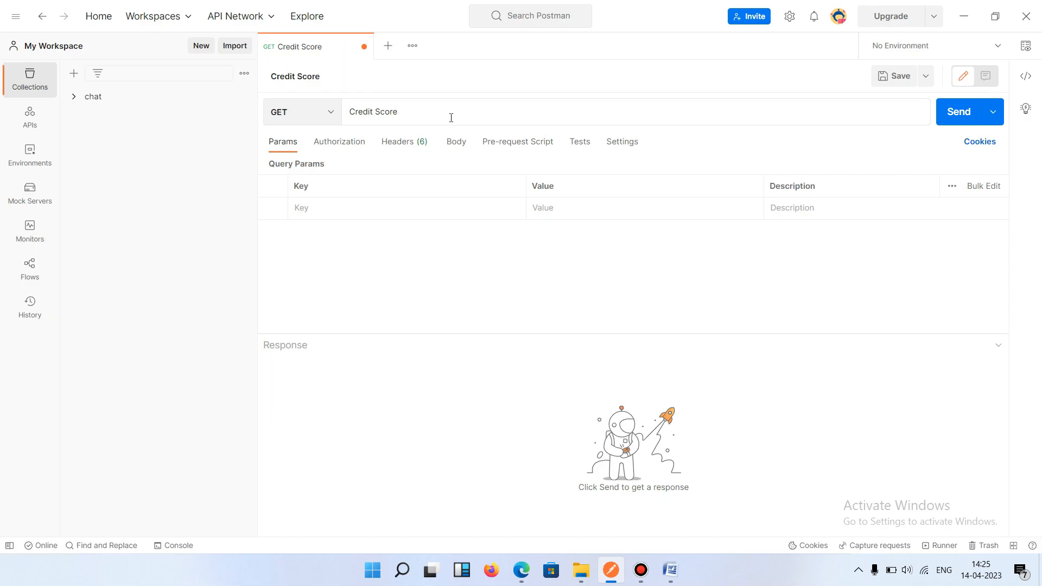
pyautogui.press('BackSpace')
pyautogui.press('BackSpace')
pyautogui.press('BackSpace')
pyautogui.press('BackSpace')
pyautogui.press('BackSpace')
pyautogui.press('BackSpace')
pyautogui.press('BackSpace')
pyautogui.press('BackSpace')
pyautogui.press('BackSpace')
pyautogui.press('BackSpace')
pyautogui.press('BackSpace')
pyautogui.press('BackSpace')
pyautogui.write('Credit Score')
pyautogui.hotkey('ctrl', 'a')
pyautogui.press('BackSpace')
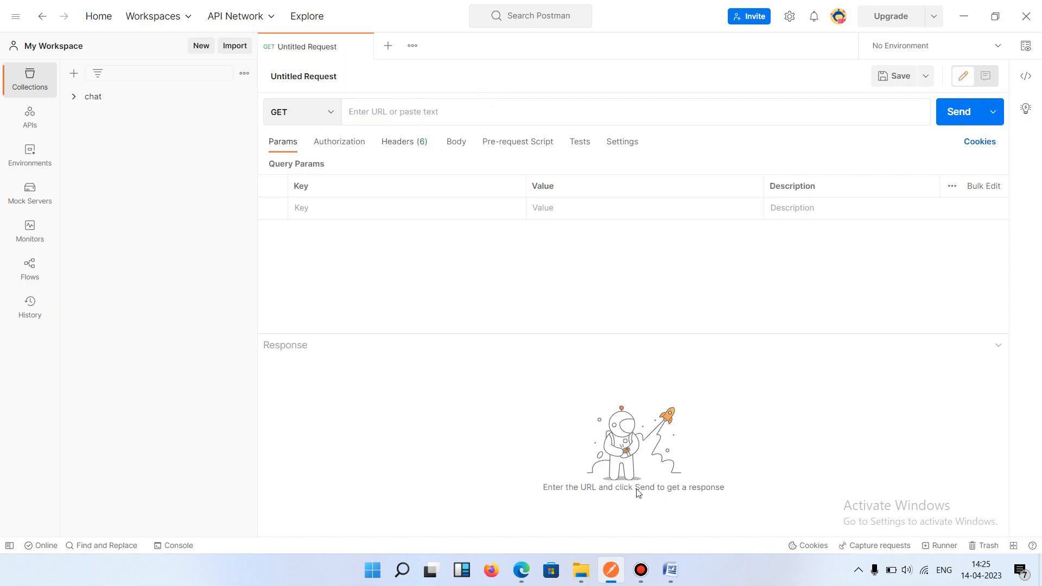
# Step: Copy the service endpoint URL from Pega Dev Studio again and paste it as the GET request's URL in Postman
pyautogui.moveTo(521, 569)
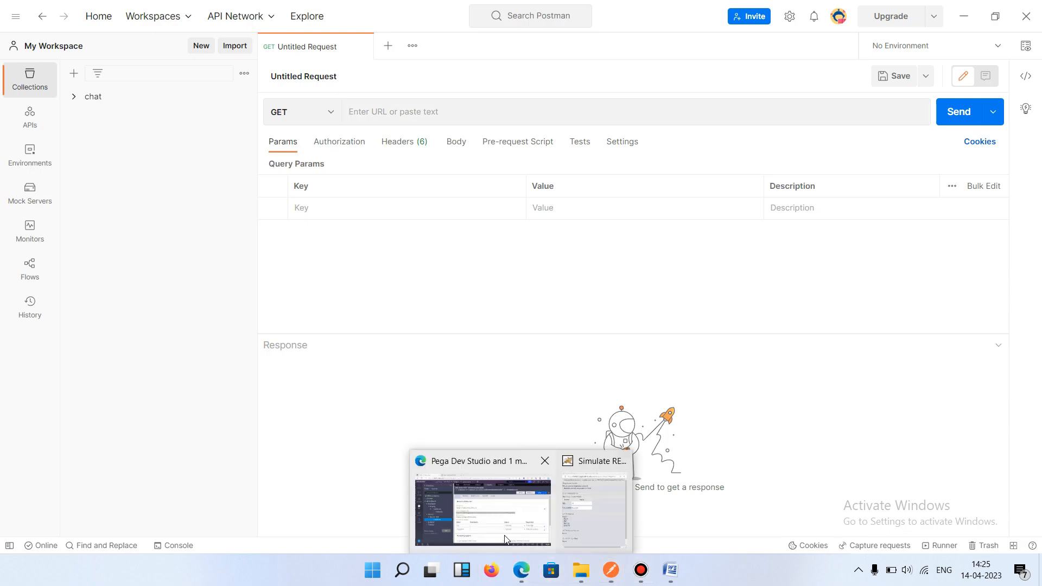
pyautogui.click(517, 520)
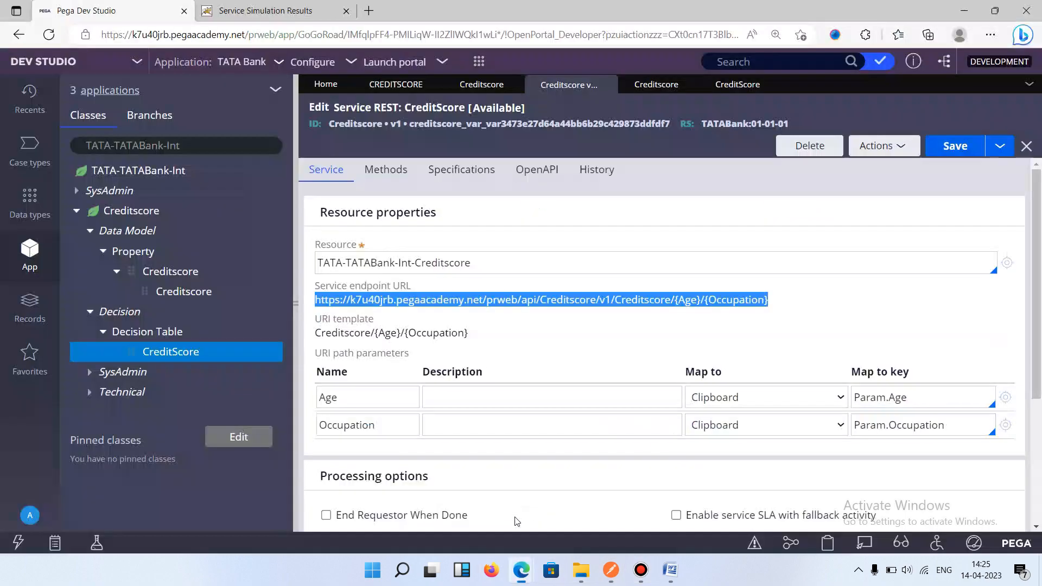
pyautogui.click(617, 561)
pyautogui.hotkey('ctrl', 'v')
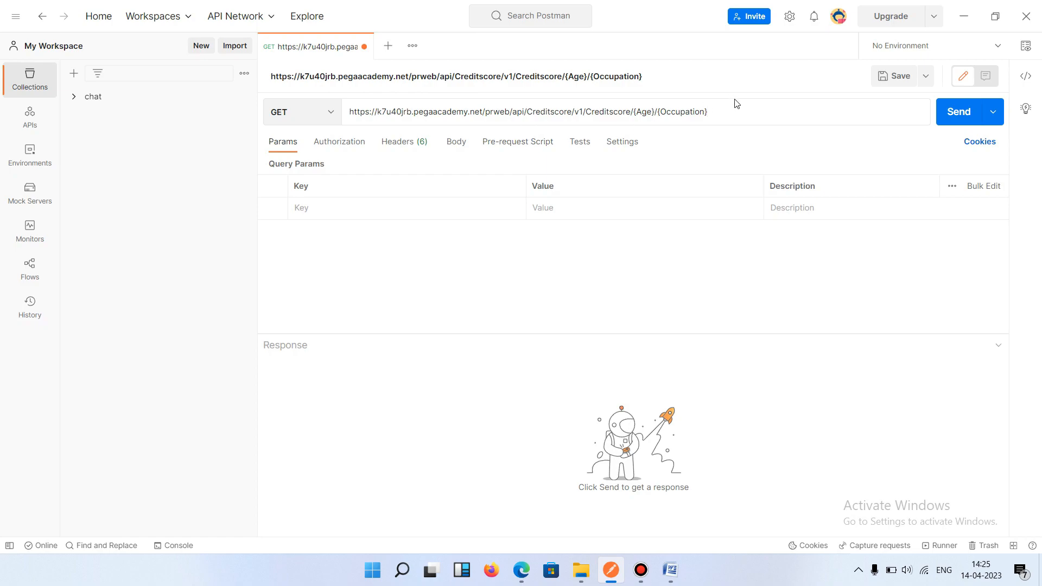
# Step: Replace the {Age} and {Occupation} placeholders in the request URL with 25 and Self-Employed
pyautogui.moveTo(707, 112); pyautogui.dragTo(658, 112)
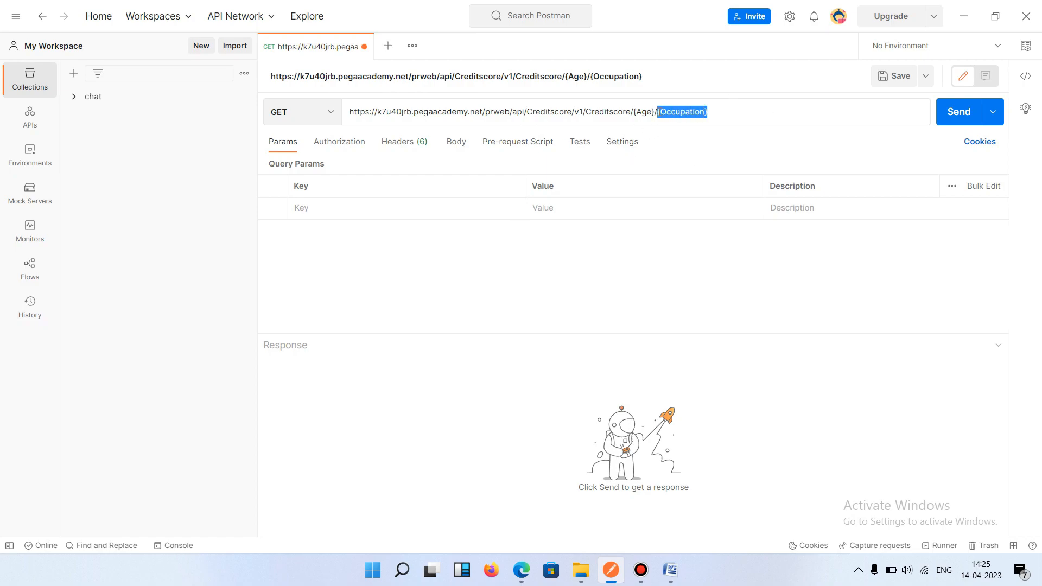
pyautogui.press('End')
pyautogui.press('BackSpace')
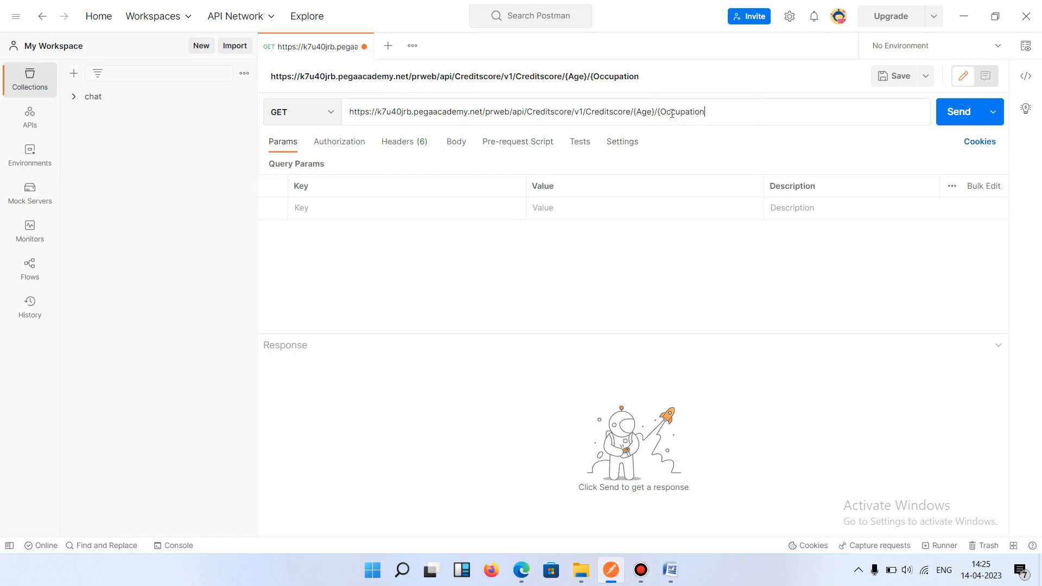
pyautogui.press('BackSpace')
pyautogui.press('BackSpace')
pyautogui.press('BackSpace')
pyautogui.press('BackSpace')
pyautogui.press('BackSpace')
pyautogui.press('BackSpace')
pyautogui.press('BackSpace')
pyautogui.press('BackSpace')
pyautogui.press('BackSpace')
pyautogui.press('BackSpace')
pyautogui.press('BackSpace')
pyautogui.click(654, 112)
pyautogui.press('BackSpace')
pyautogui.press('BackSpace')
pyautogui.press('BackSpace')
pyautogui.write('25/Self')
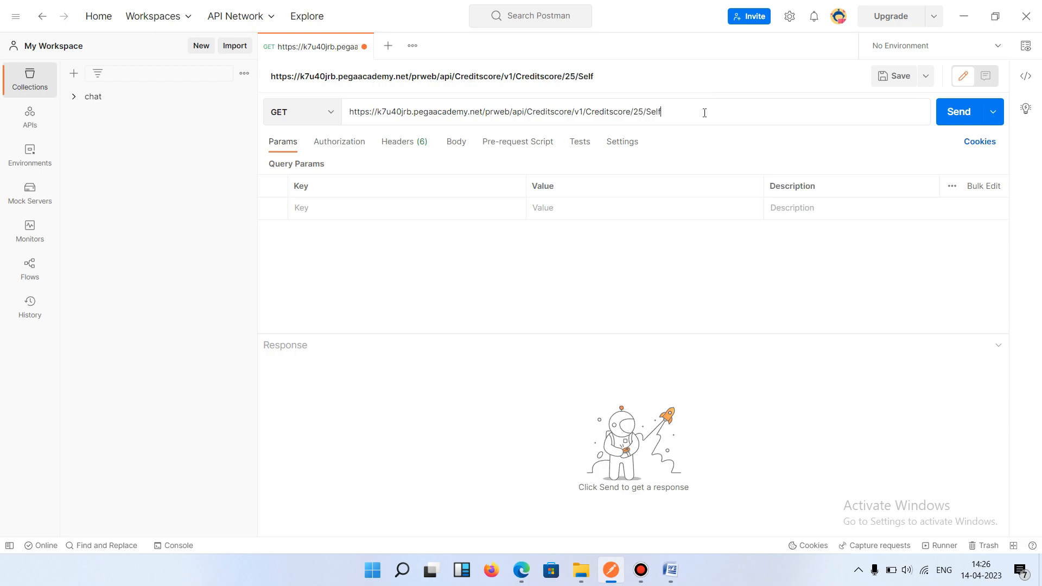
pyautogui.write('-Employed')
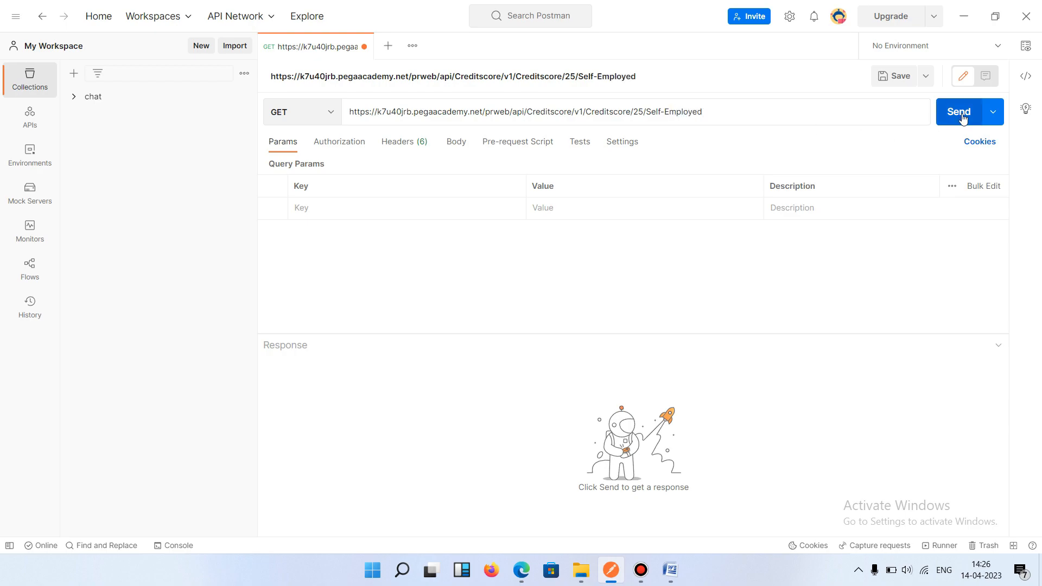
# Step: Check the Credit score service package's authentication type in Pega Dev Studio, and set the Postman request's authorization type to Basic Auth
pyautogui.click(350, 145)
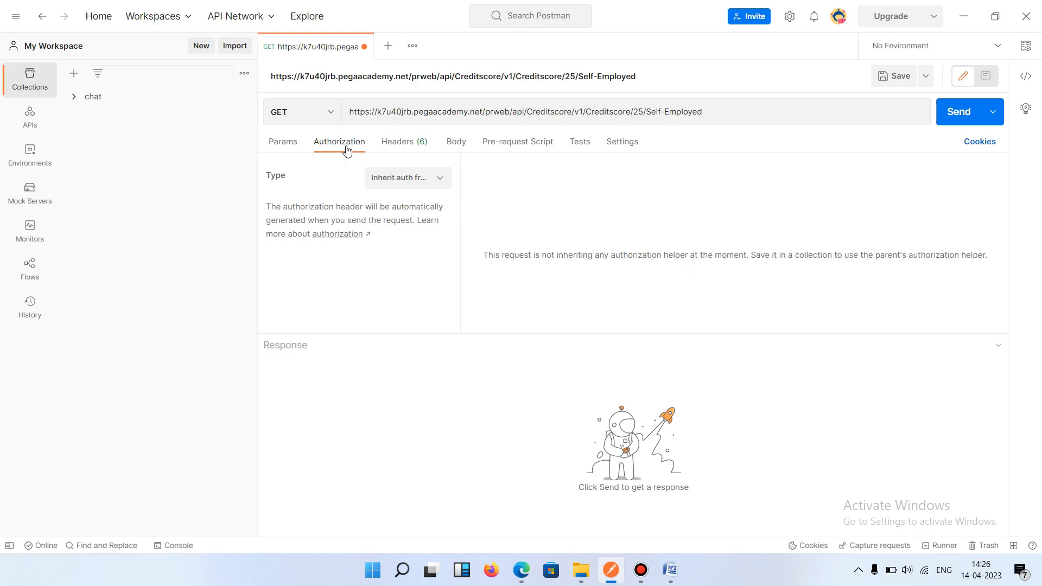
pyautogui.click(394, 183)
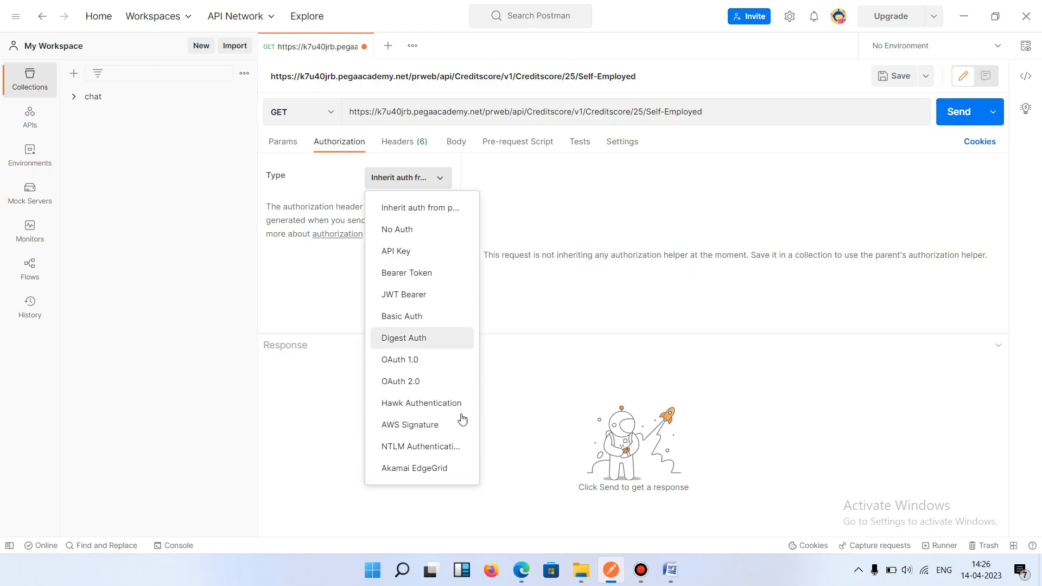
pyautogui.moveTo(617, 567)
pyautogui.moveTo(521, 569)
pyautogui.click(491, 523)
pyautogui.click(483, 85)
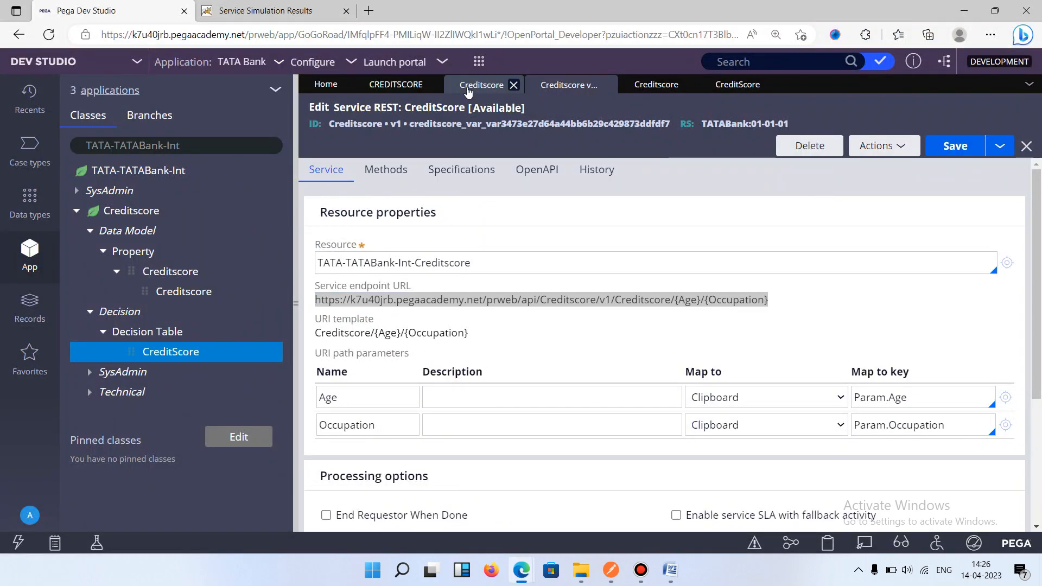
pyautogui.click(393, 87)
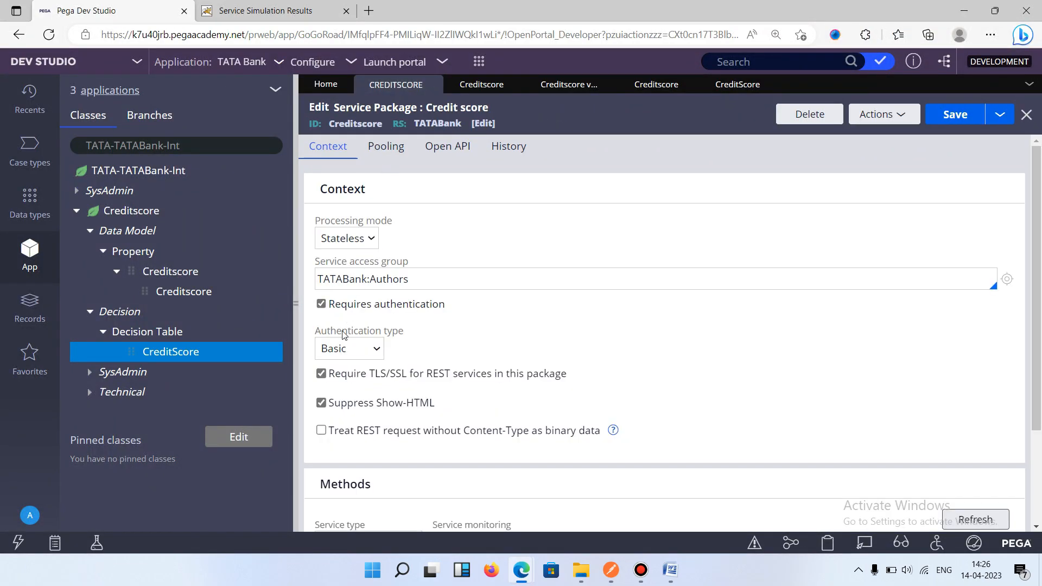
pyautogui.click(611, 568)
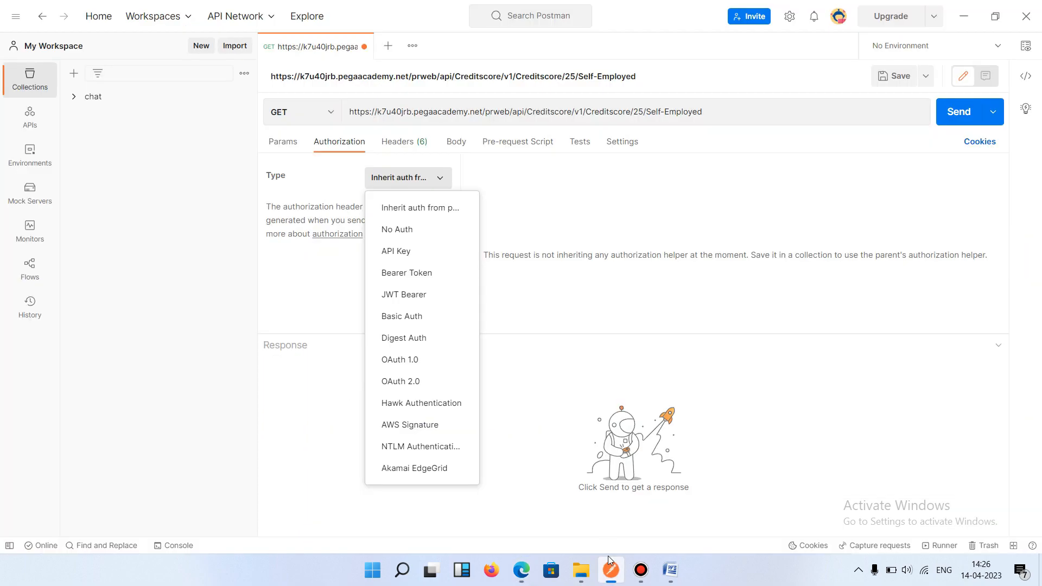
pyautogui.click(408, 319)
# Step: Replace the Basic Auth username with the application operator's username and show the password in plain text
pyautogui.click(758, 182)
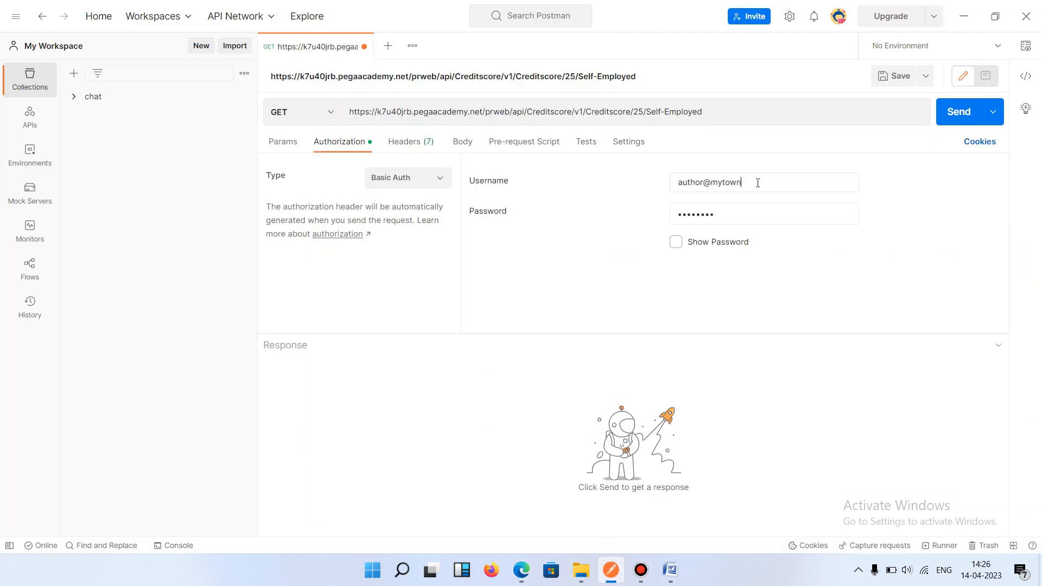
pyautogui.press('BackSpace')
pyautogui.press('BackSpace')
pyautogui.press('BackSpace')
pyautogui.press('BackSpace')
pyautogui.press('BackSpace')
pyautogui.press('BackSpace')
pyautogui.write('d')
pyautogui.click(742, 218)
pyautogui.click(674, 241)
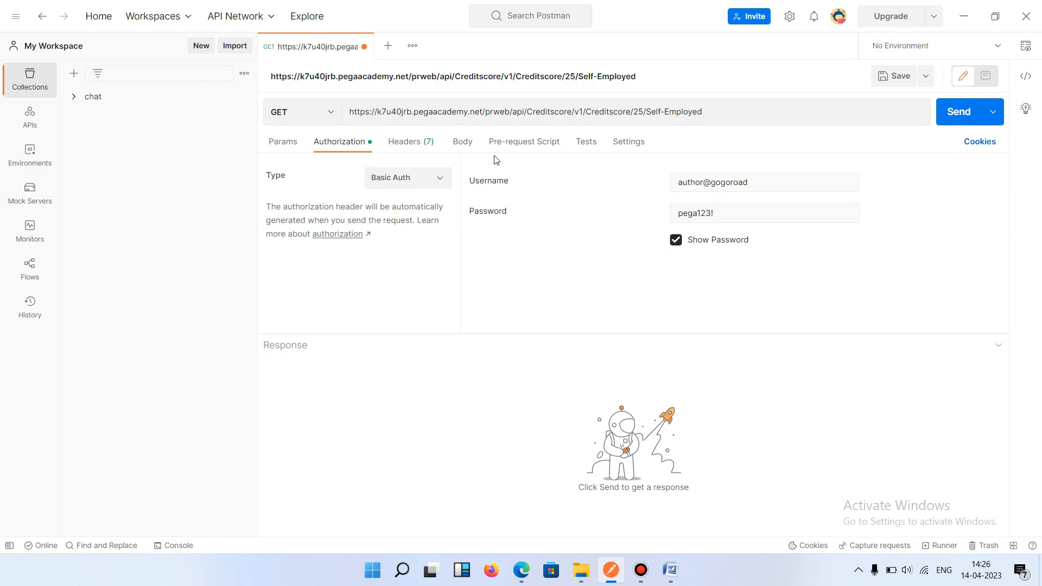
# Step: Send the GET request and check its response status against the service package's access settings and the Basic Auth credentials
pyautogui.click(954, 122)
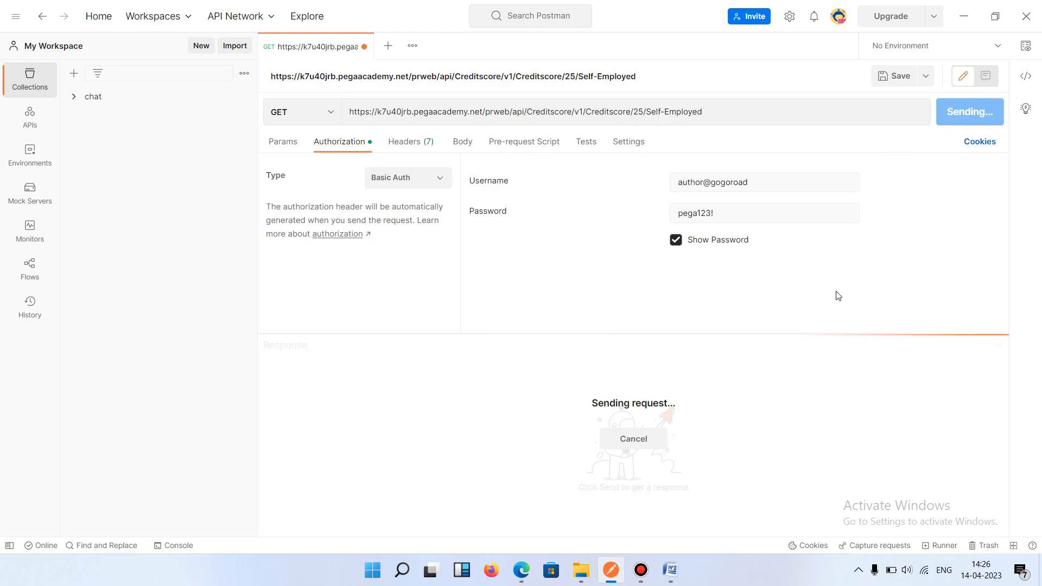
pyautogui.moveTo(514, 575)
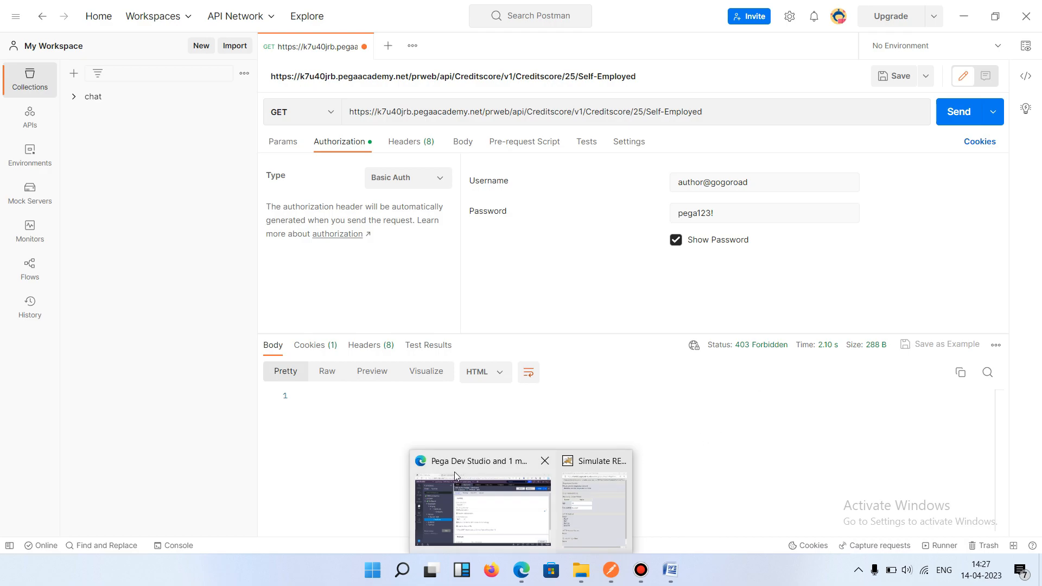
pyautogui.click(461, 515)
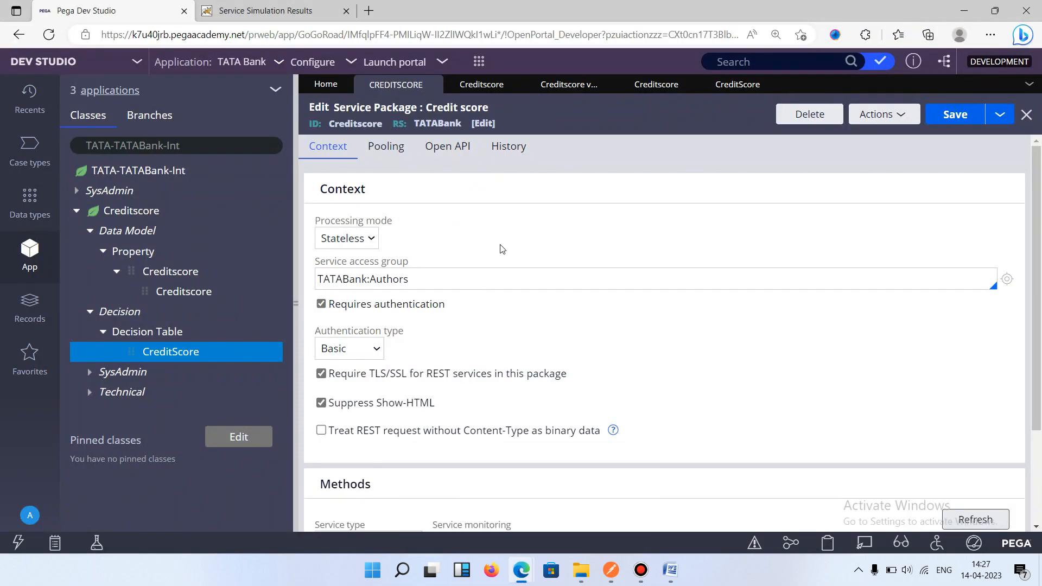
pyautogui.click(611, 570)
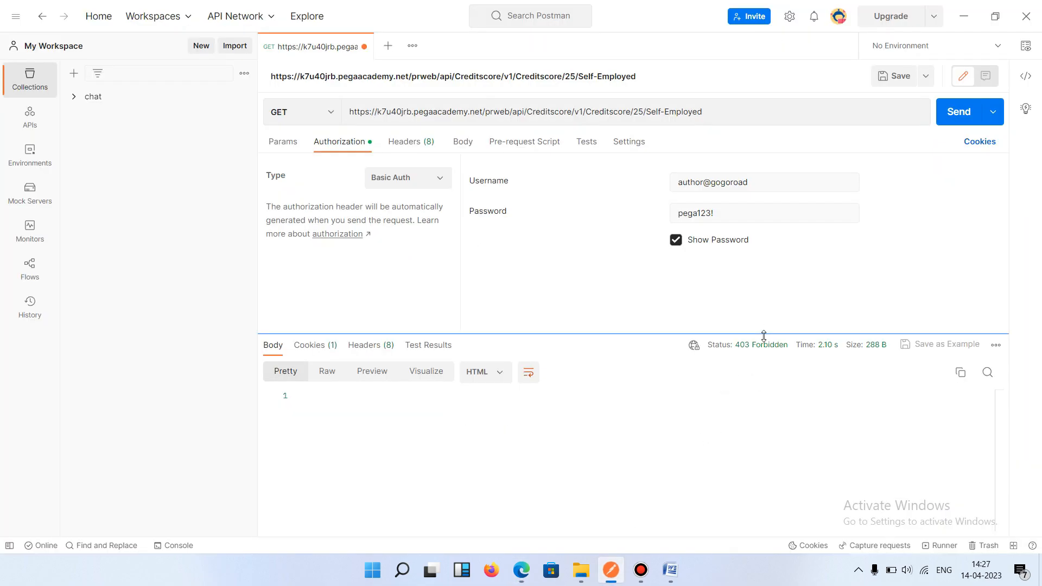
pyautogui.moveTo(771, 350)
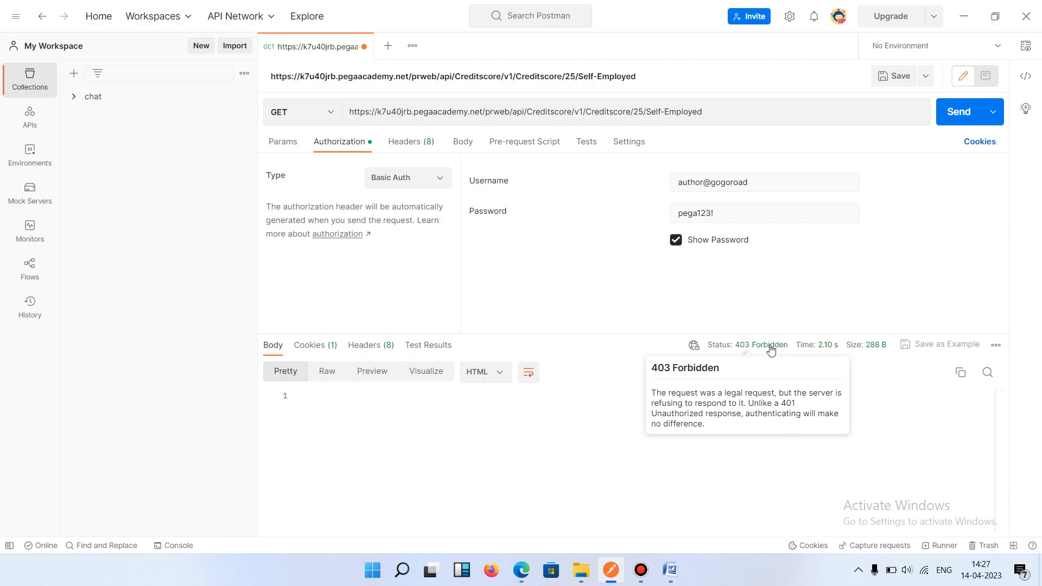
pyautogui.click(721, 211)
pyautogui.click(738, 222)
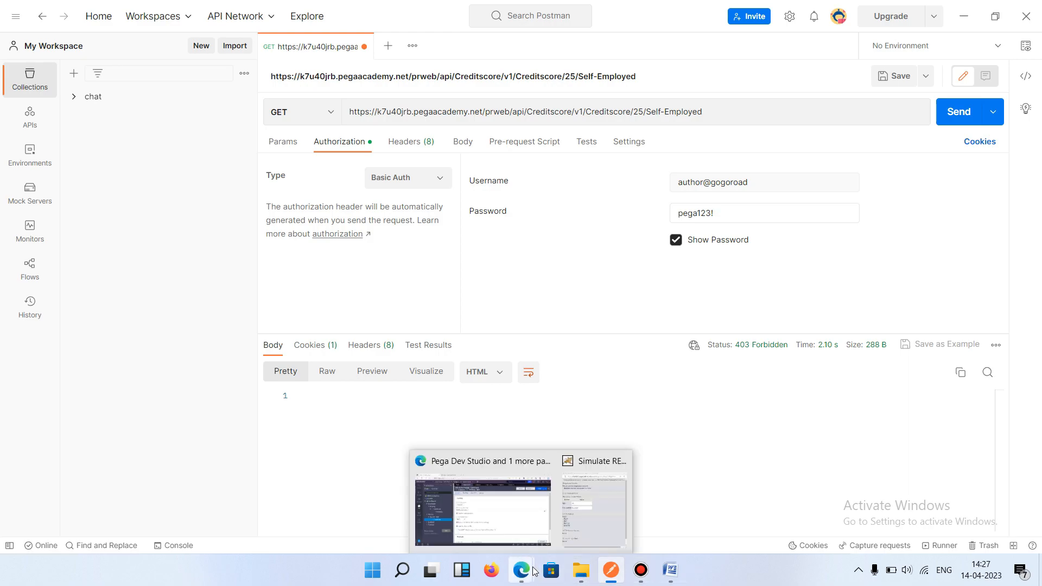
# Step: Switch to Pega Dev Studio, open the current operator's record, and compare its default access group with the Credit score service package's access group
pyautogui.click(517, 518)
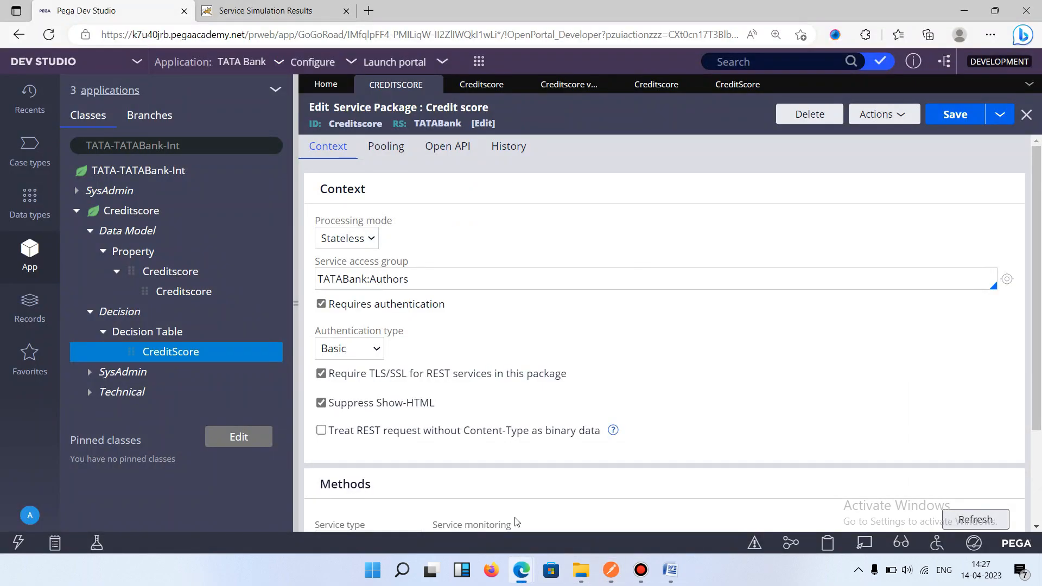
pyautogui.click(22, 516)
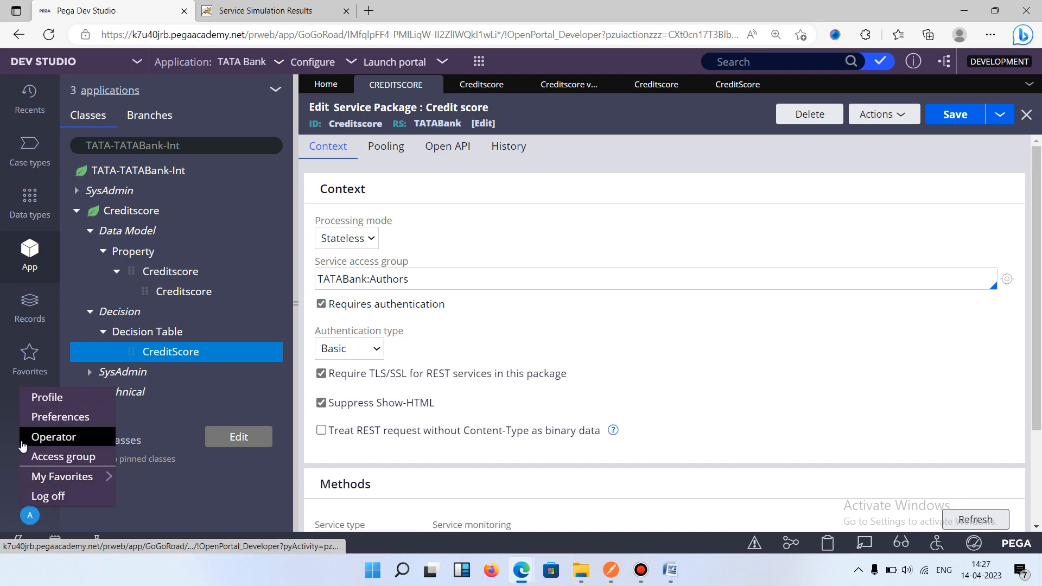
pyautogui.click(53, 437)
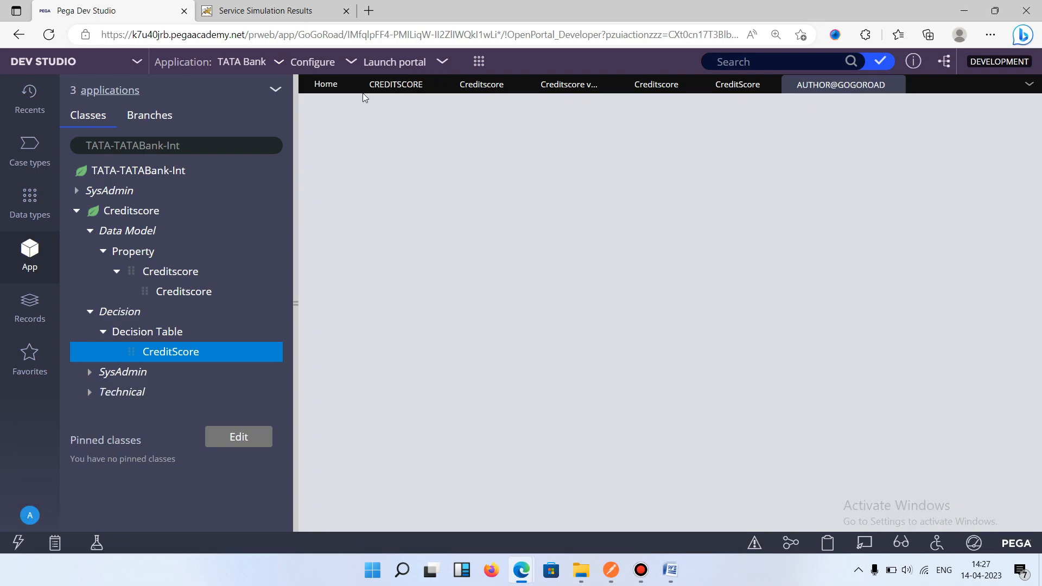
pyautogui.click(369, 84)
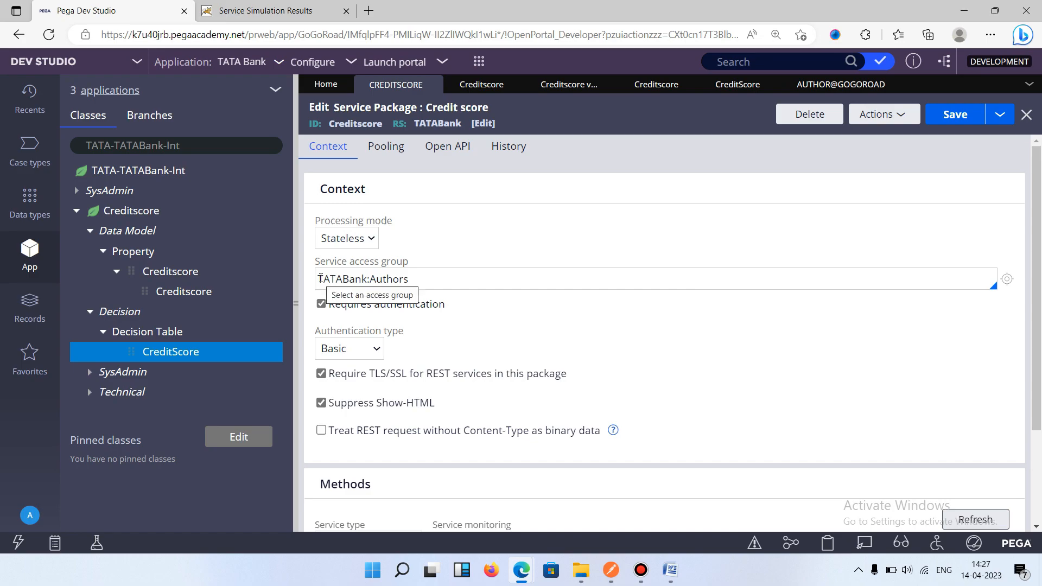
pyautogui.moveTo(437, 277); pyautogui.dragTo(454, 260)
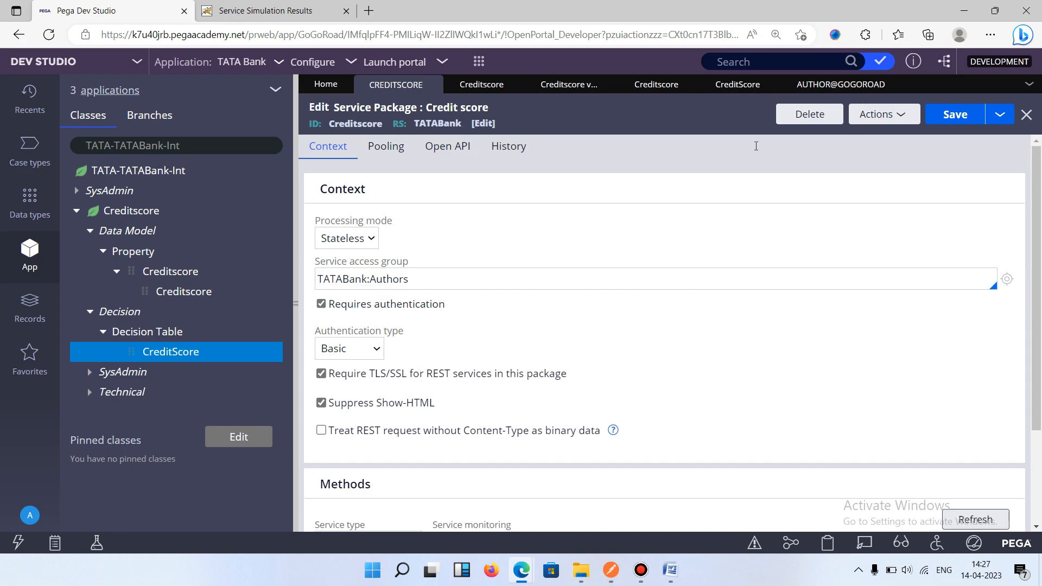
pyautogui.click(822, 84)
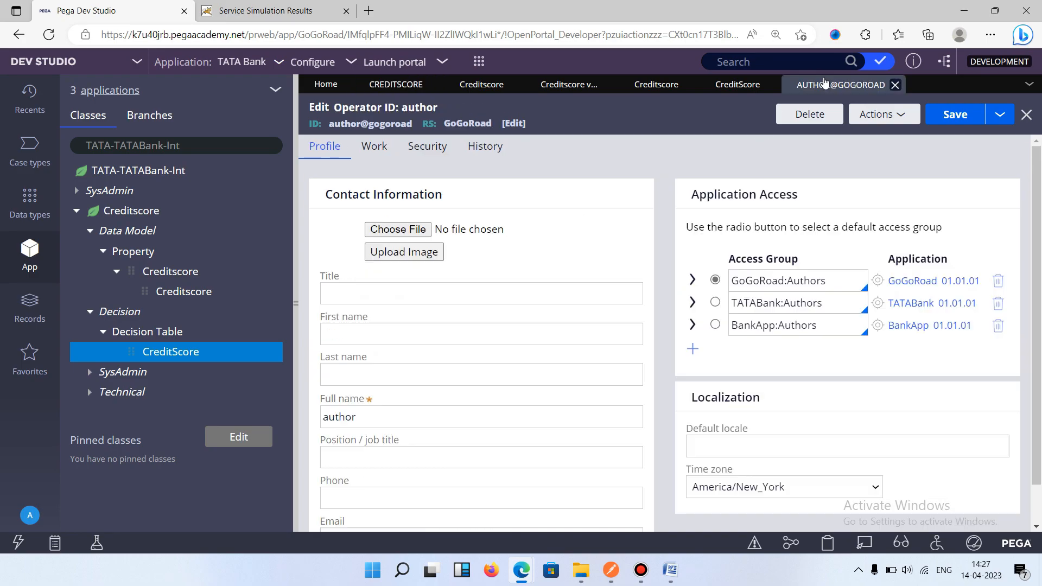
# Step: Make TATABank:Authors the operator's default access group and save the operator record
pyautogui.tripleClick(748, 290)
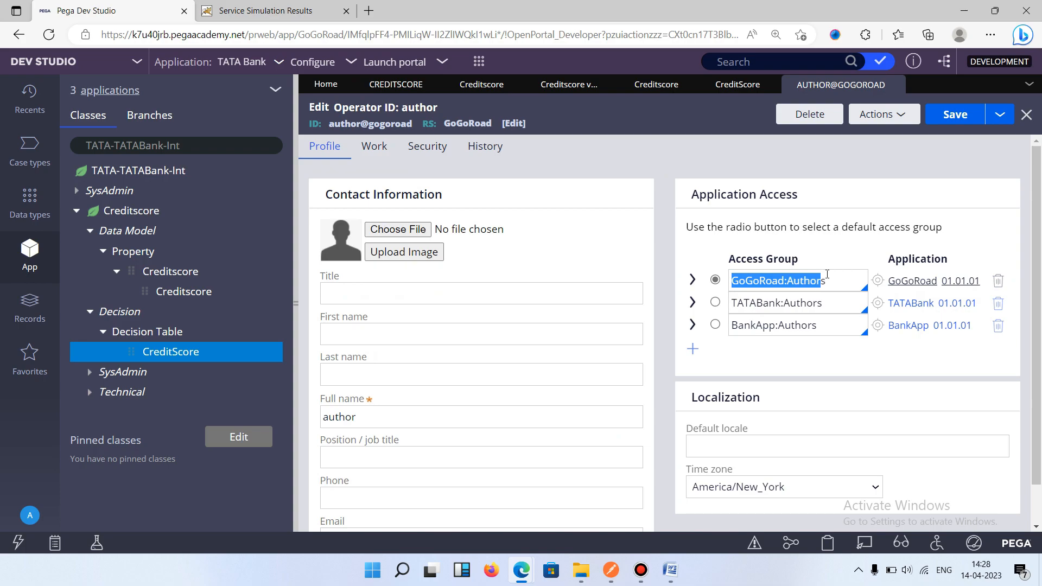
pyautogui.click(715, 301)
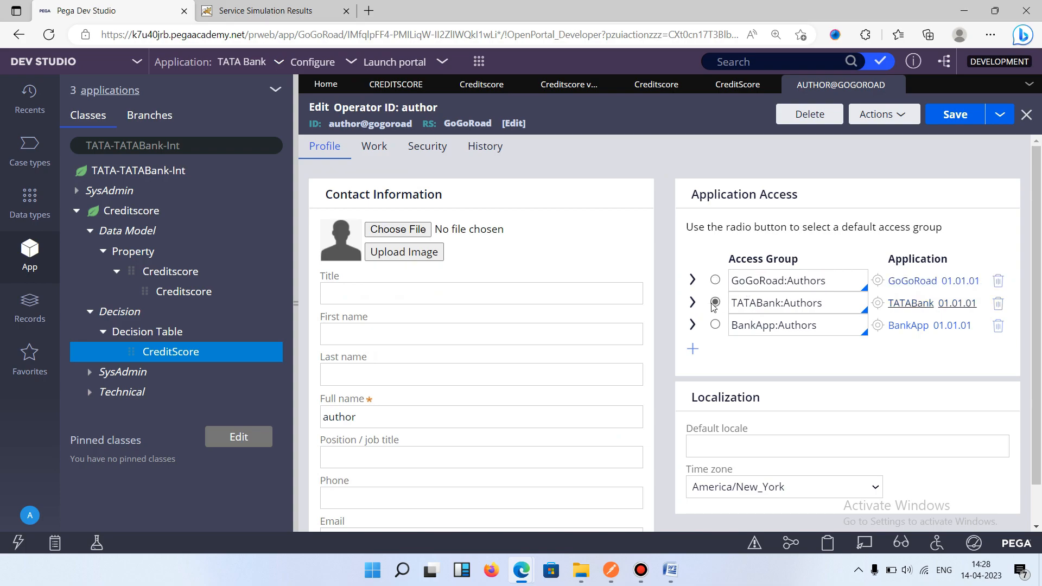
pyautogui.click(932, 123)
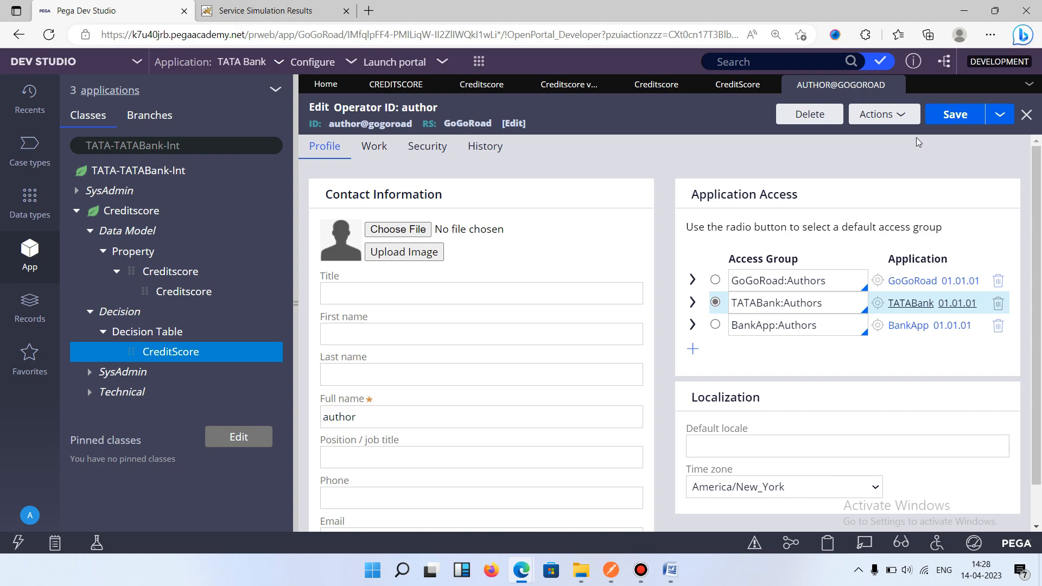
# Step: Switch to Postman, resend the GET request for age 25 and Self-Employed, format the JSON response, and check the returned Creditscore
pyautogui.click(612, 567)
pyautogui.click(969, 111)
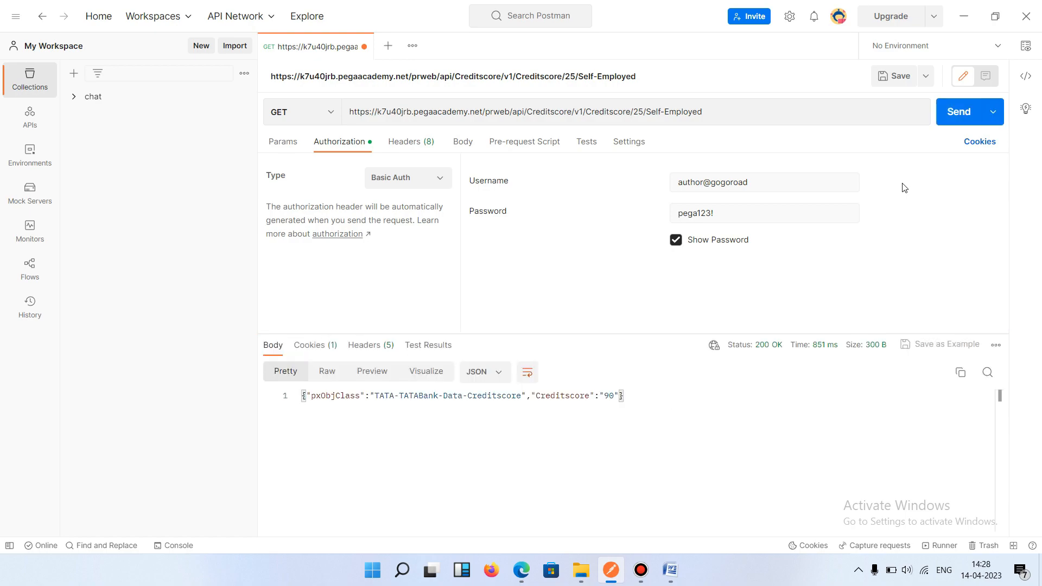
pyautogui.moveTo(467, 441); pyautogui.dragTo(298, 395)
pyautogui.click(397, 456)
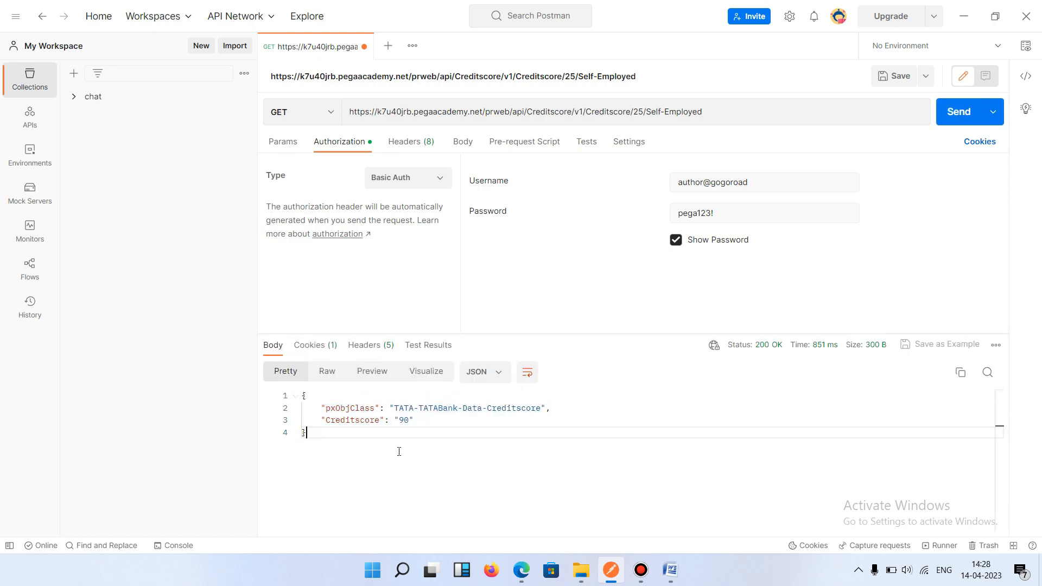
pyautogui.moveTo(395, 420); pyautogui.dragTo(412, 419)
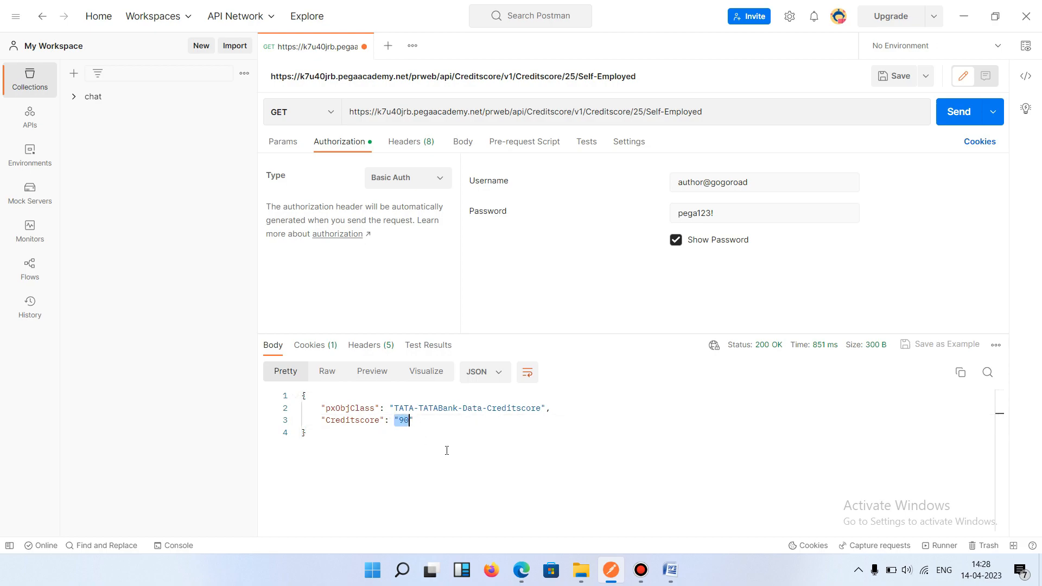
# Step: Change the age in the request URL to 80, keeping Self-Employed as the occupation, and send the GET request
pyautogui.click(749, 116)
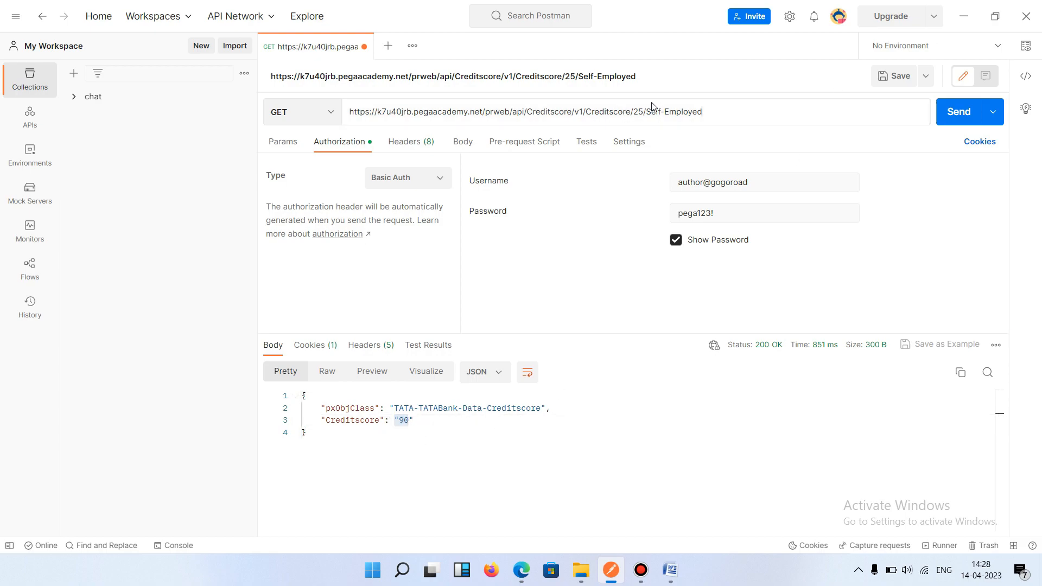
pyautogui.press('BackSpace')
pyautogui.press('BackSpace')
pyautogui.write('80')
pyautogui.click(956, 112)
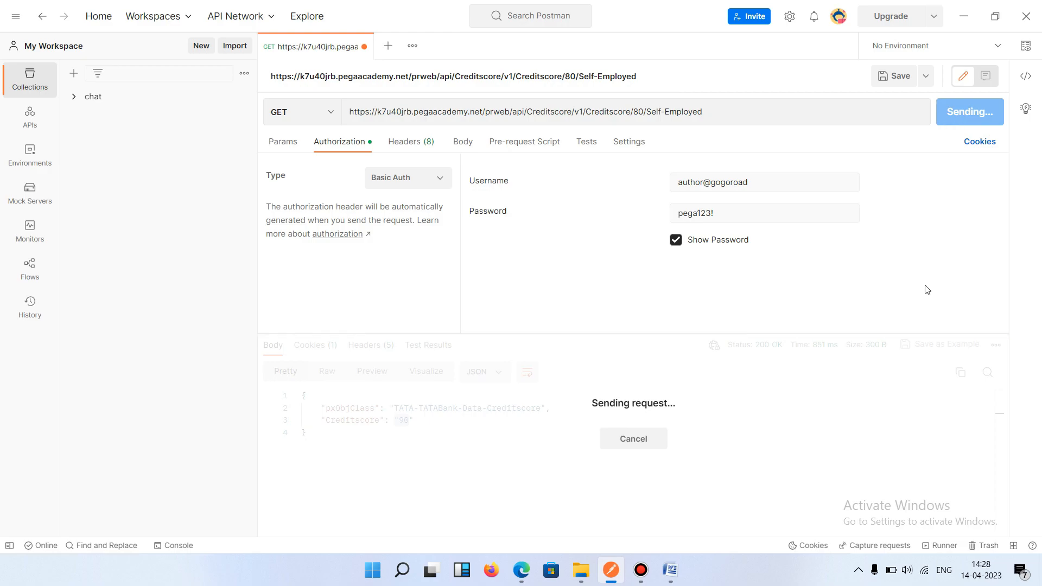
# Step: Replace the occupation in the request URL with Student, send the GET request, and format the JSON response to check its Creditscore
pyautogui.moveTo(702, 113); pyautogui.dragTo(643, 114)
pyautogui.press('BackSpace')
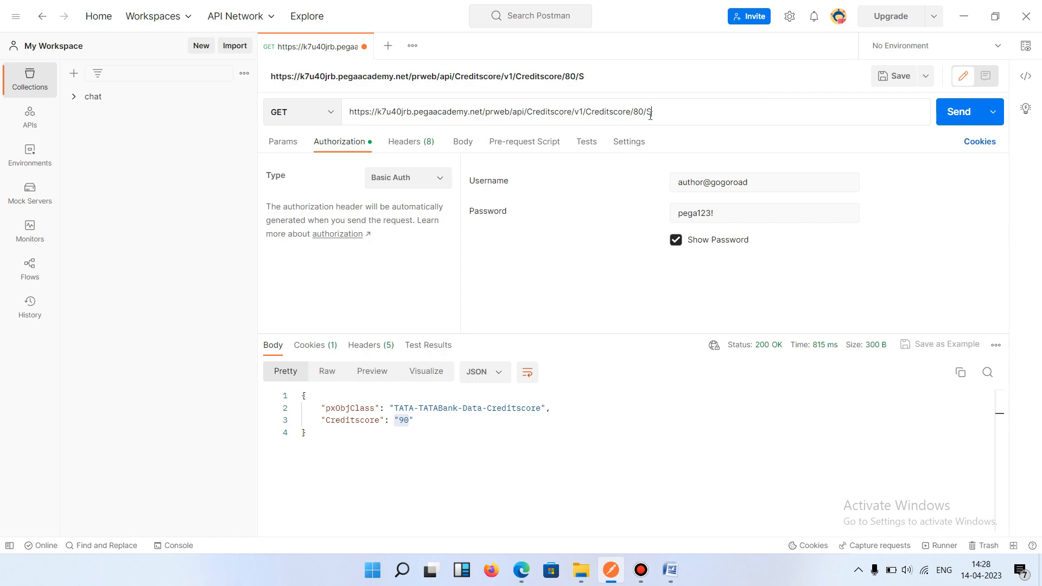
pyautogui.write('tudent')
pyautogui.click(947, 119)
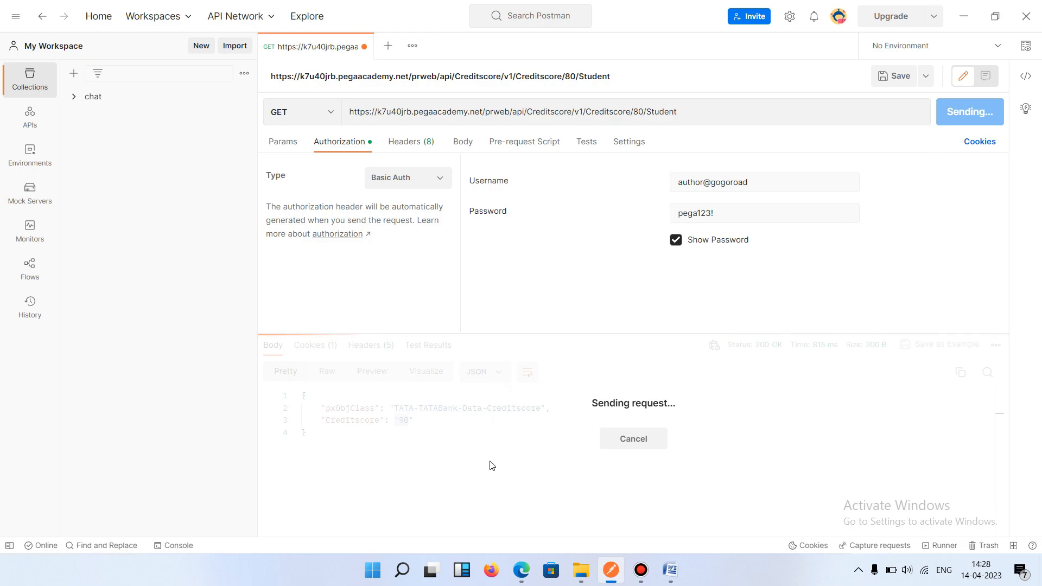
pyautogui.click(467, 448)
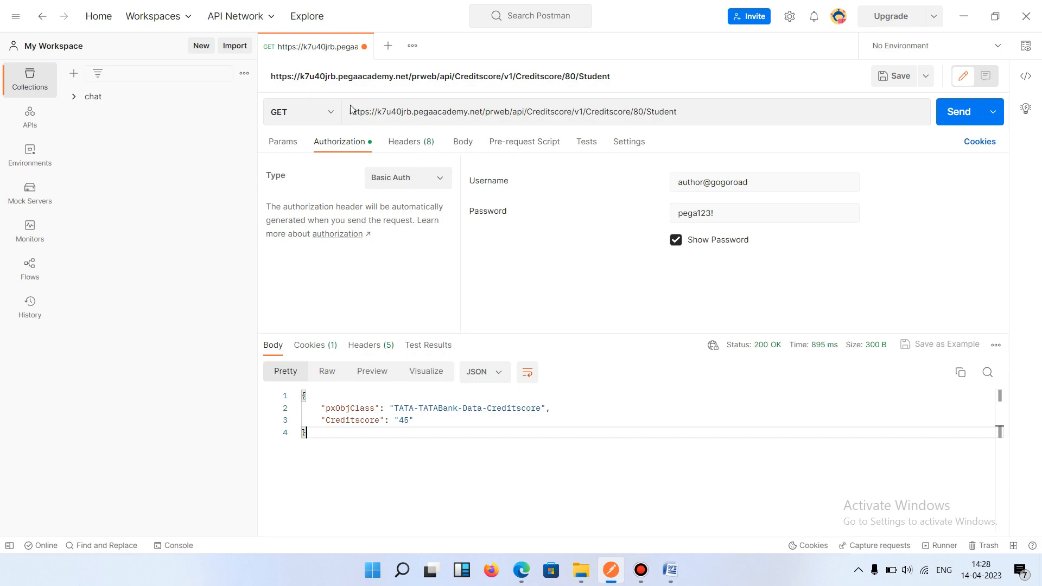
pyautogui.moveTo(349, 114); pyautogui.dragTo(717, 131)
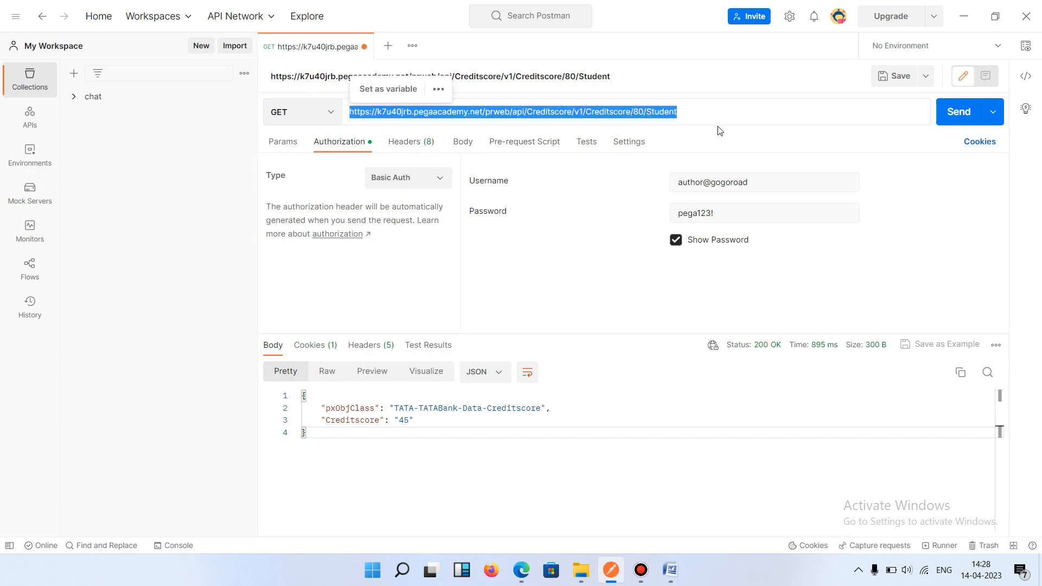
pyautogui.click(620, 316)
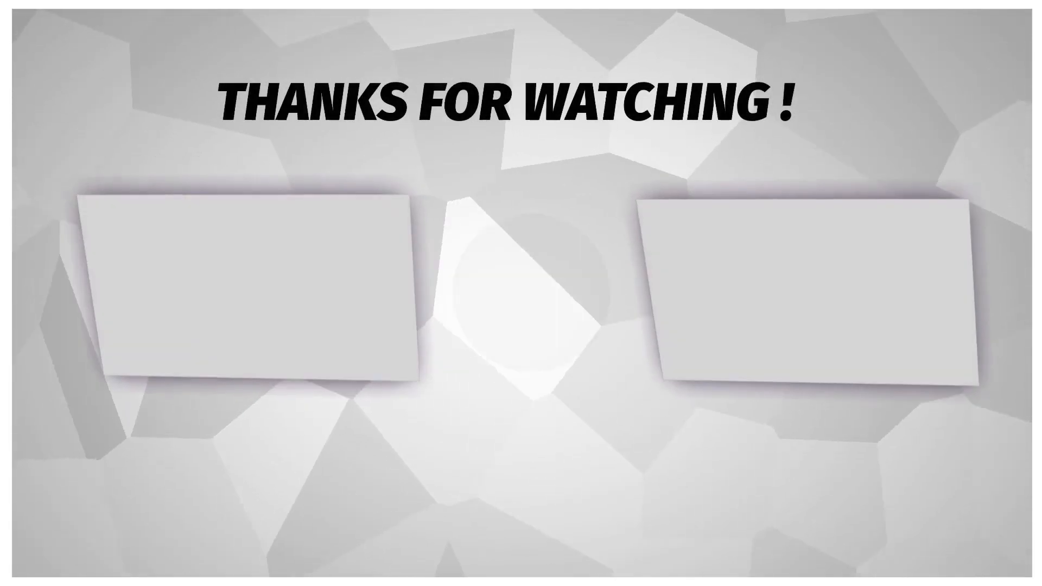